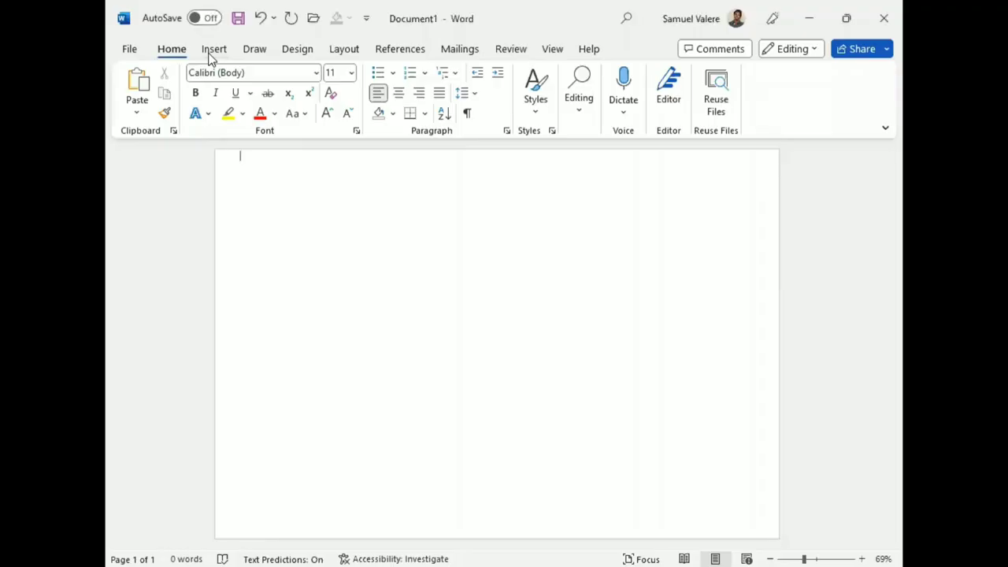
- Show the Insert ribbon tools for the blank Document1
left_click(212, 50)
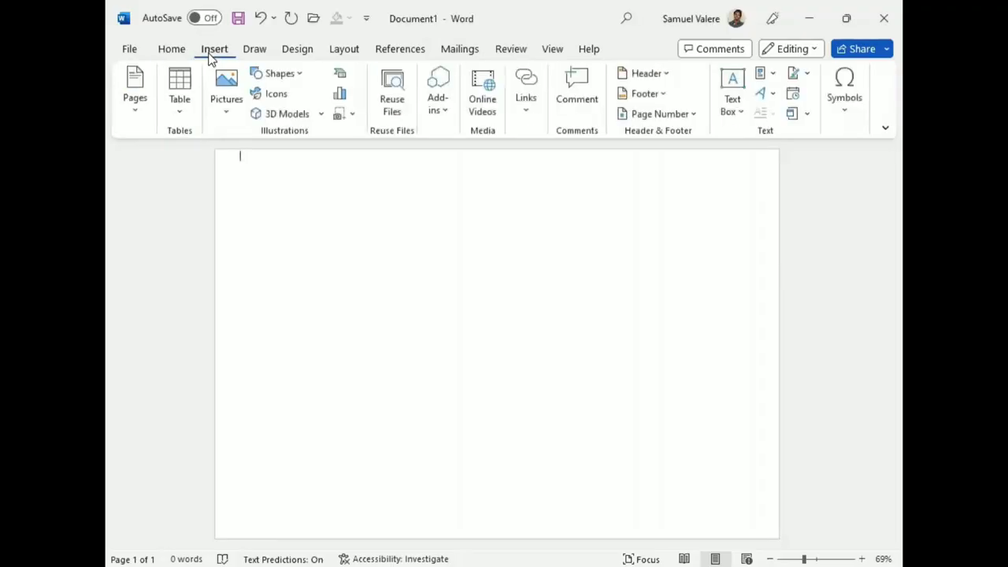
- Draw a rectangle and stretch it to cover the entire page
left_click(277, 73)
mouse_move(225, 158)
left_mouse_down()
mouse_move(481, 357)
mouse_move(796, 544)
left_mouse_up()
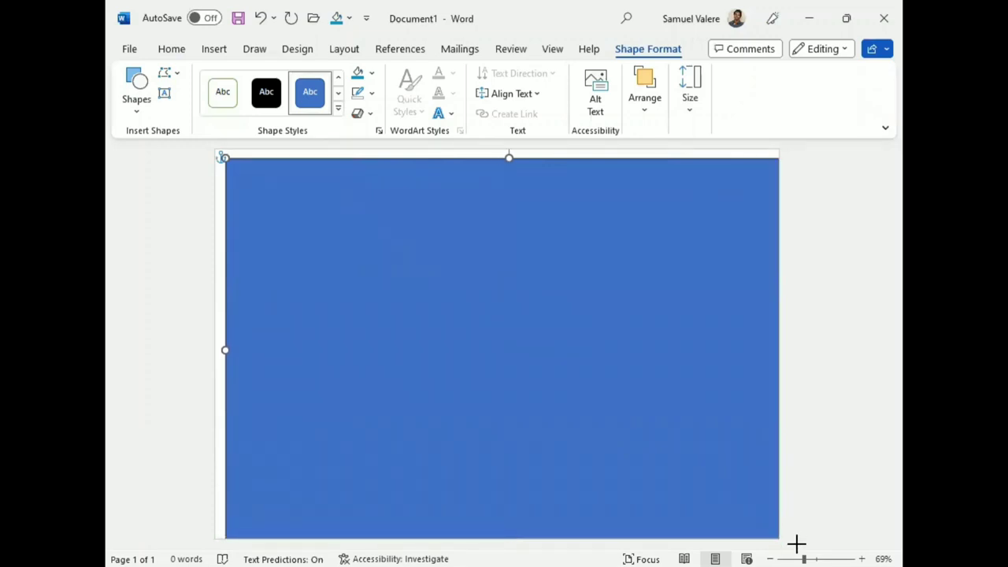
left_click_drag(709, 441, 683, 421)
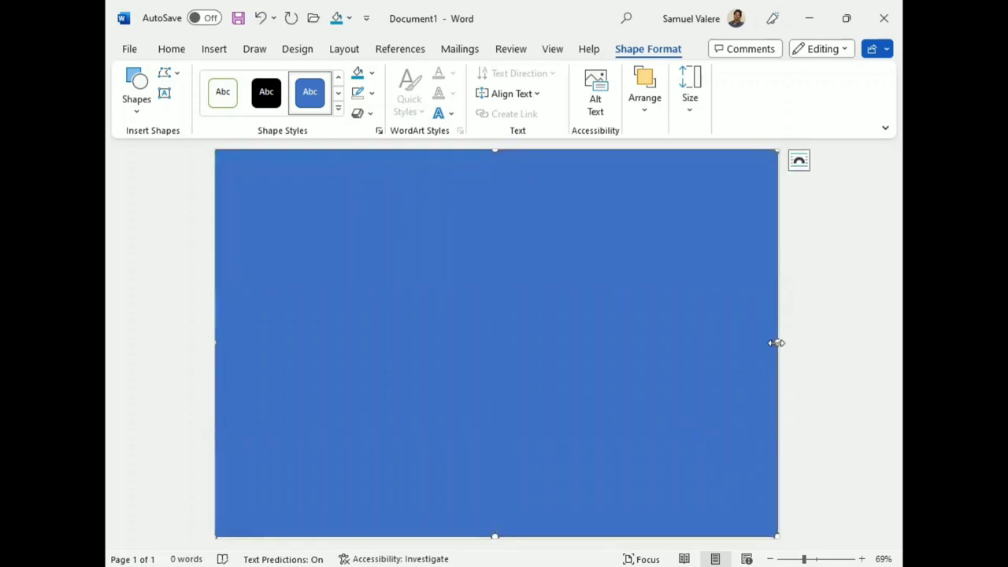
left_click_drag(777, 342, 796, 338)
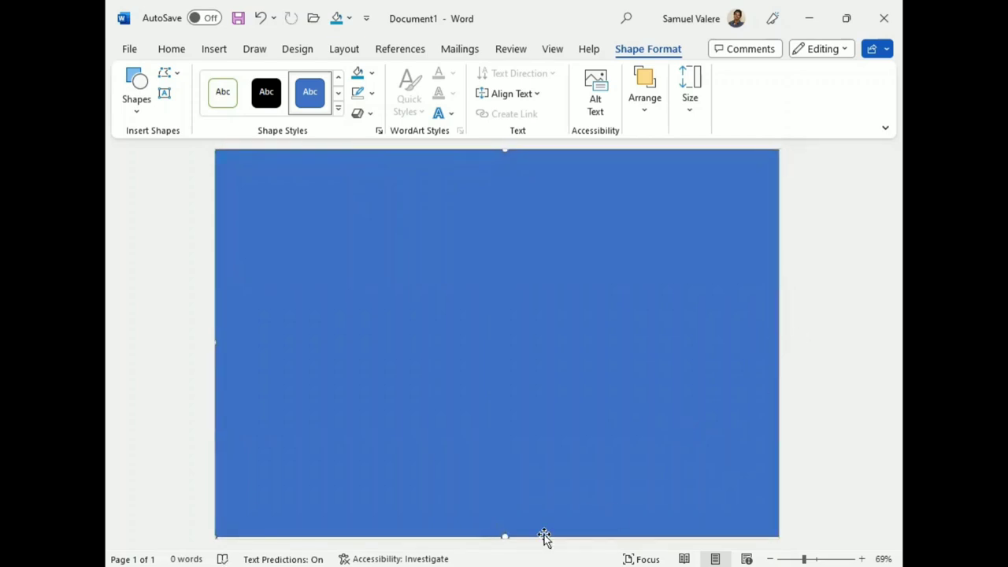
left_click_drag(505, 535, 506, 538)
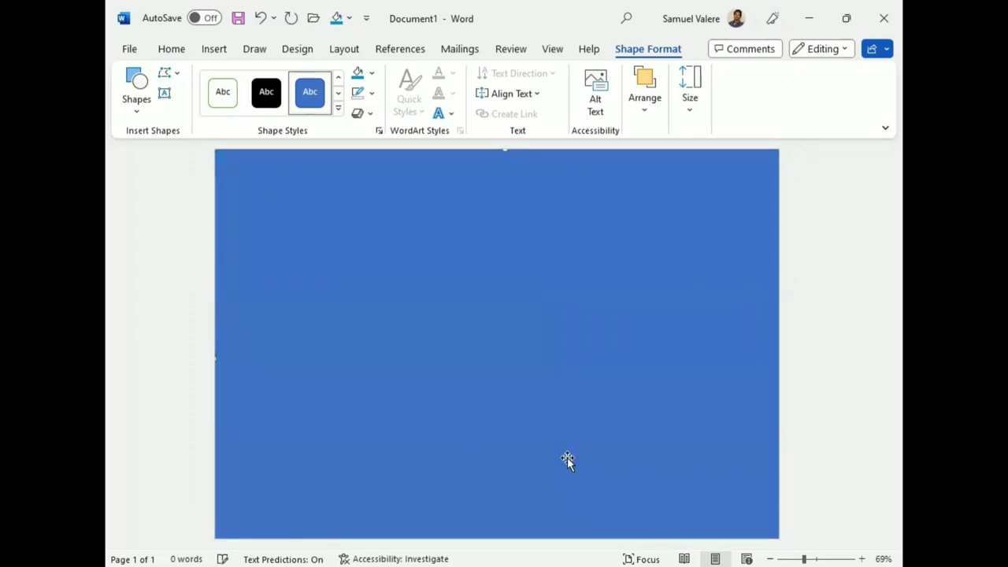
- Give the rectangle no outline and a solid black fill
left_click(372, 93)
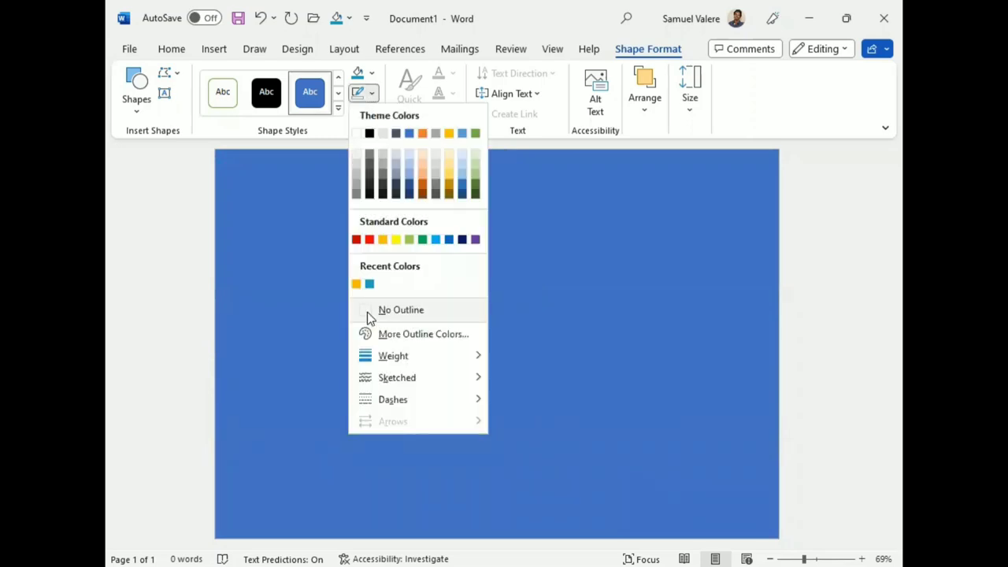
left_click(367, 312)
left_click(371, 72)
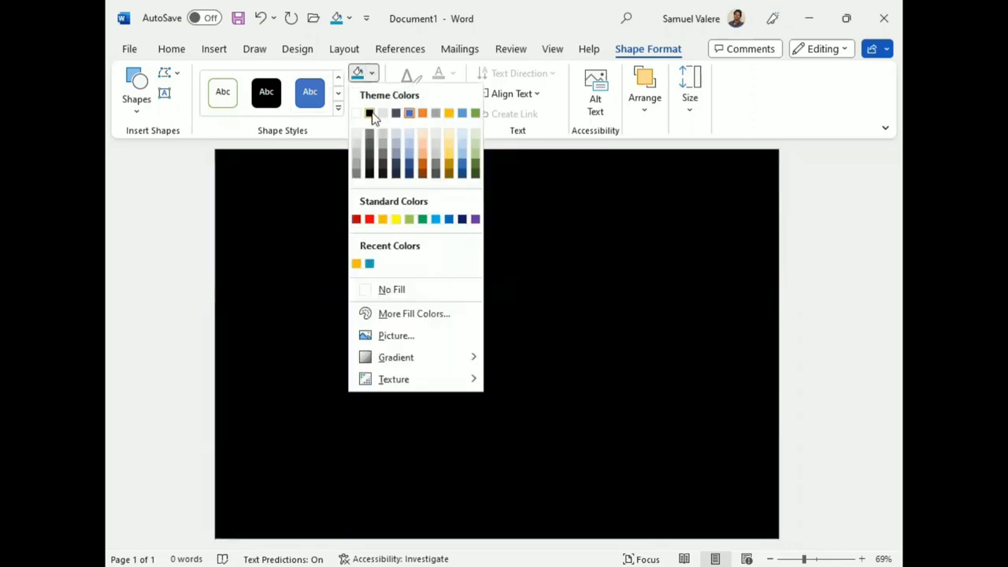
left_click(370, 114)
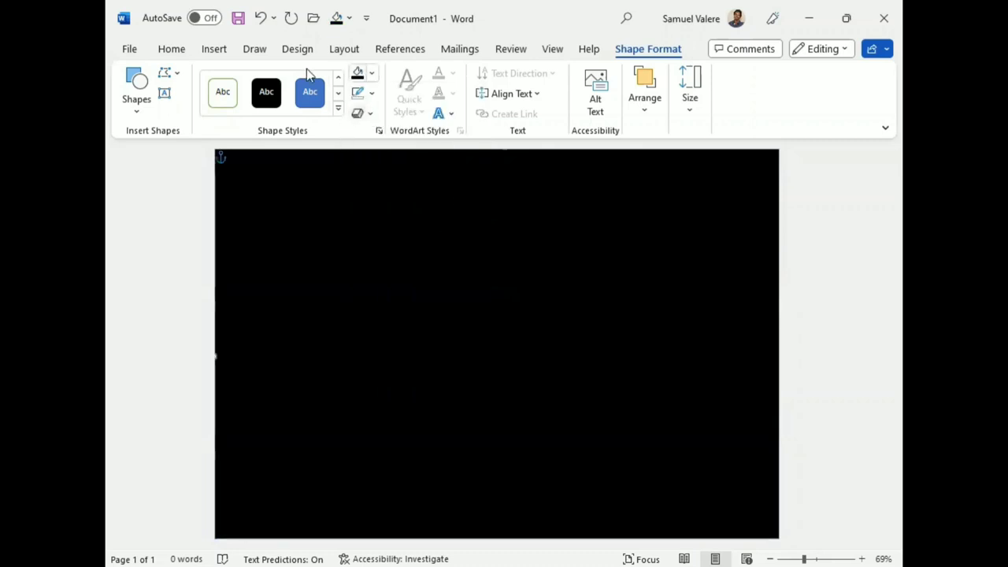
- Draw a right triangle fitted into the page's bottom-left corner
left_click(138, 103)
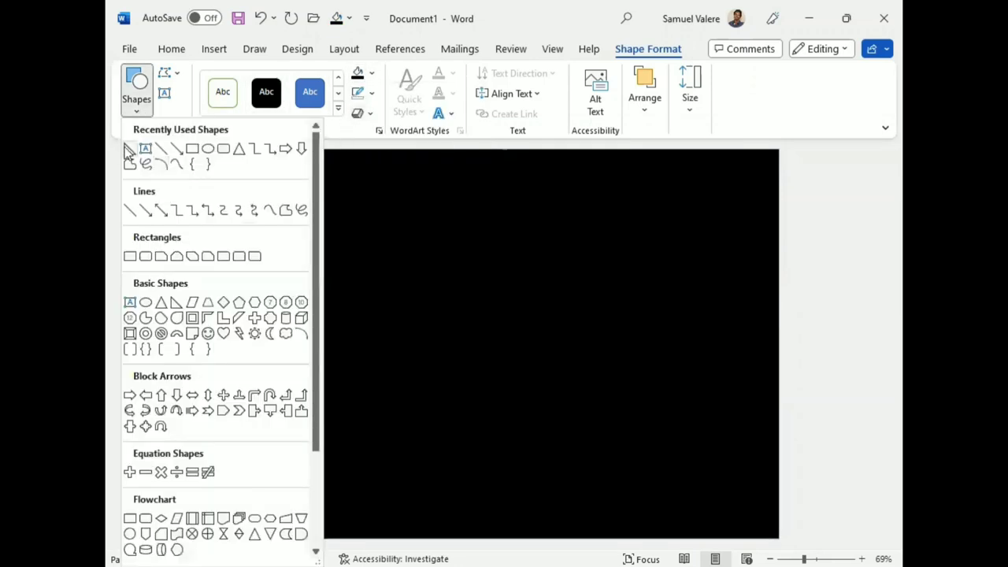
mouse_move(229, 412)
left_mouse_down()
mouse_move(342, 529)
mouse_move(328, 536)
left_mouse_up()
left_click_drag(271, 517, 275, 509)
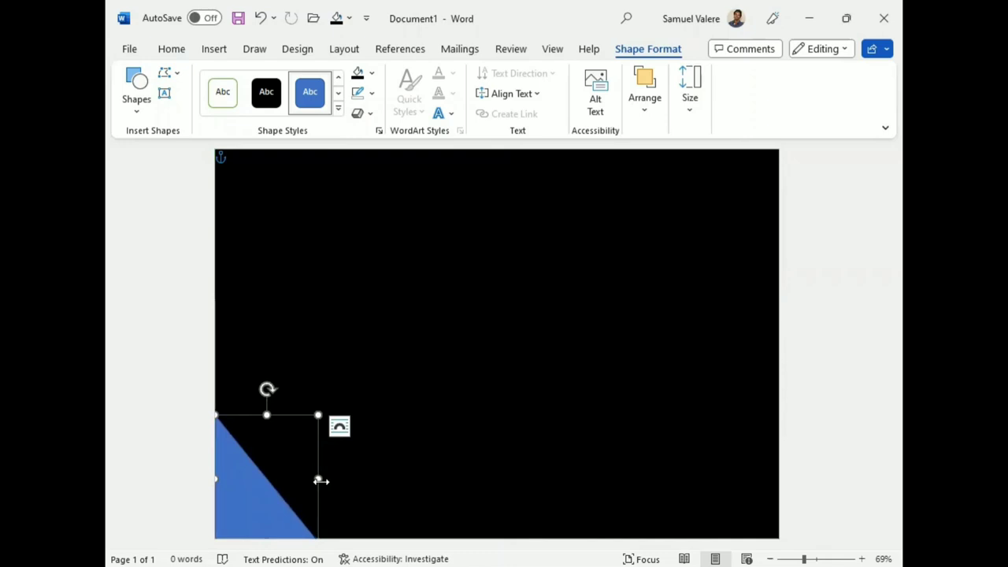
left_click_drag(319, 480, 333, 480)
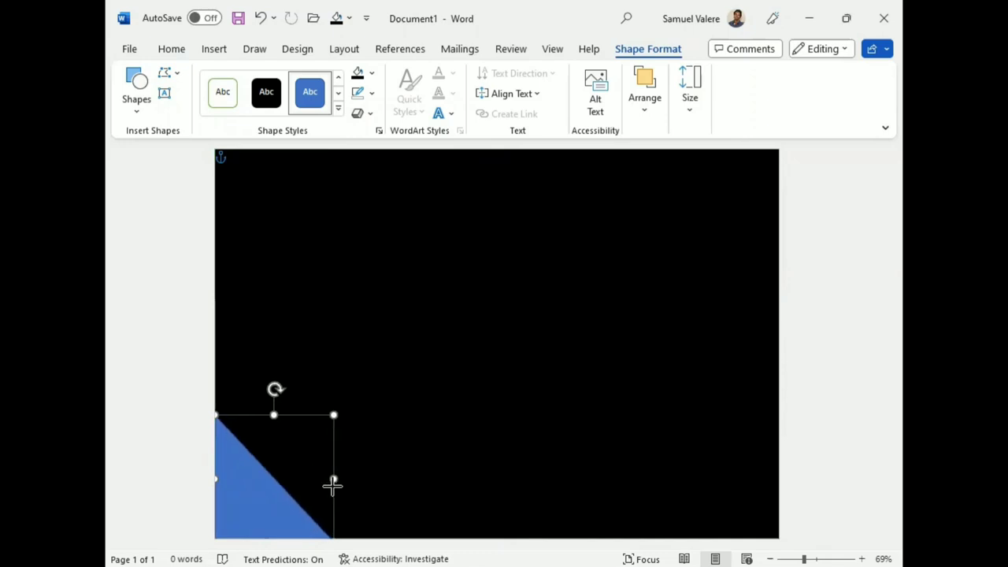
- Remove the triangle's outline and fill it with the recent teal
left_click(373, 93)
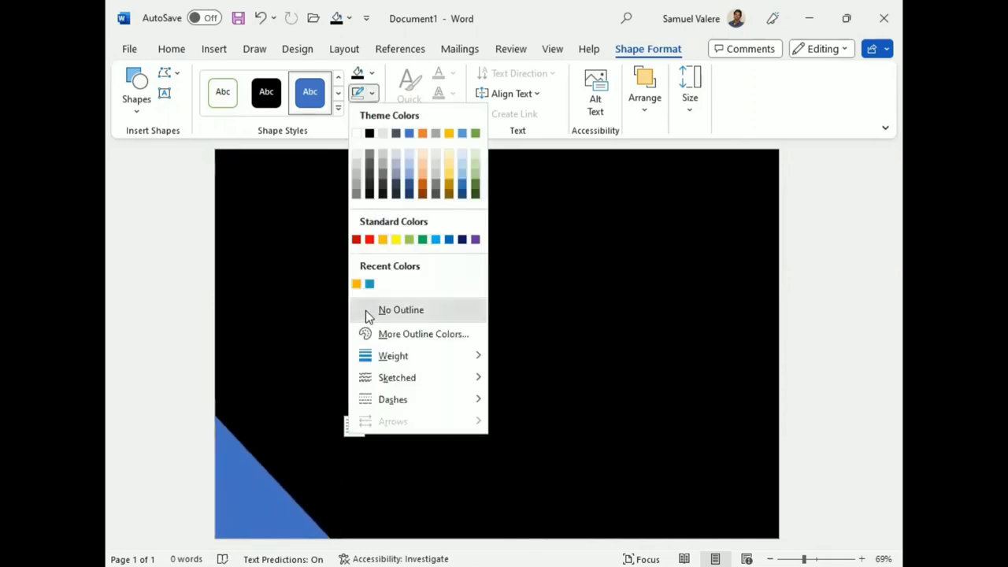
left_click(366, 310)
left_click(371, 73)
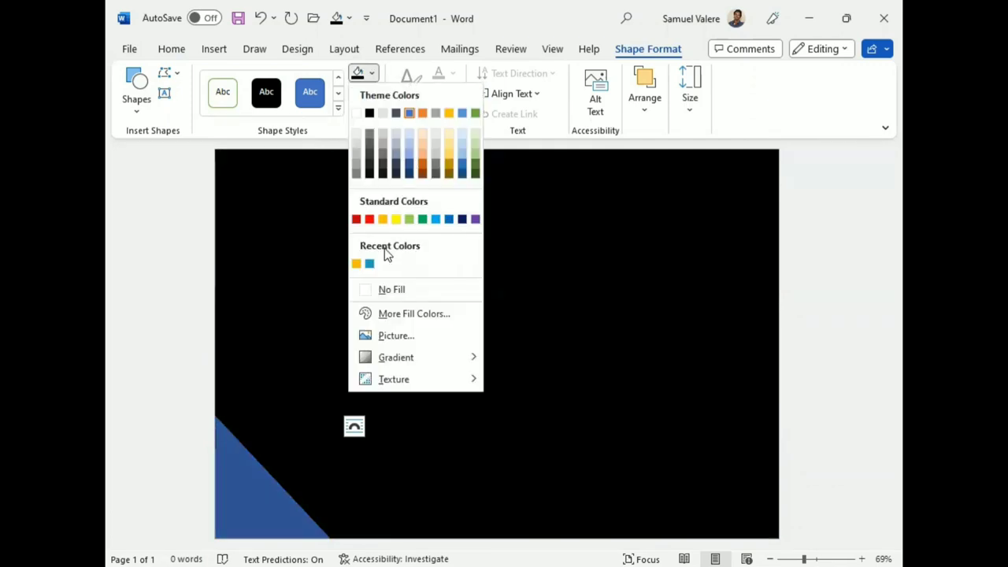
left_click(369, 264)
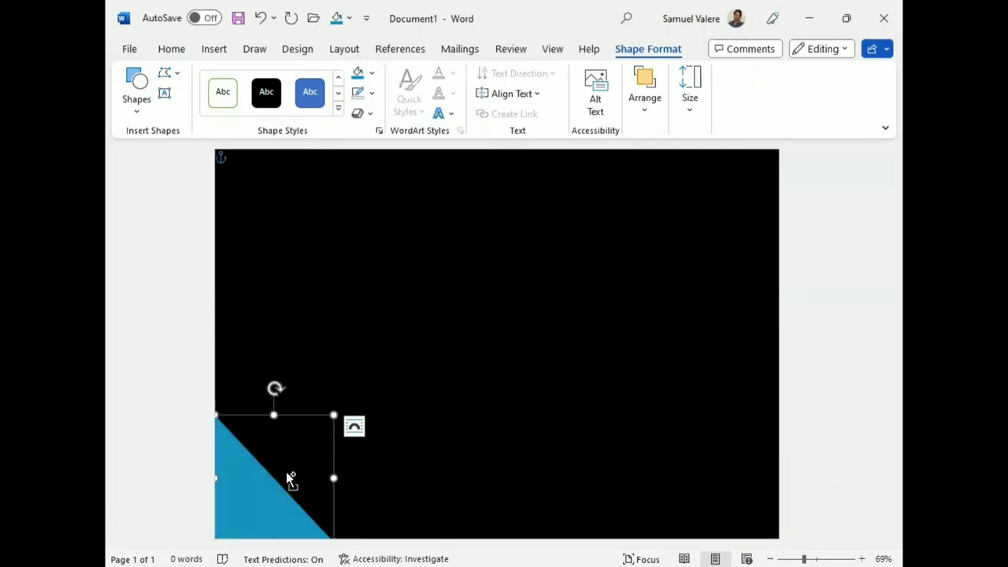
- Copy the teal triangle, flip it, and fit it into the top-right corner
left_click_drag(290, 478, 646, 259)
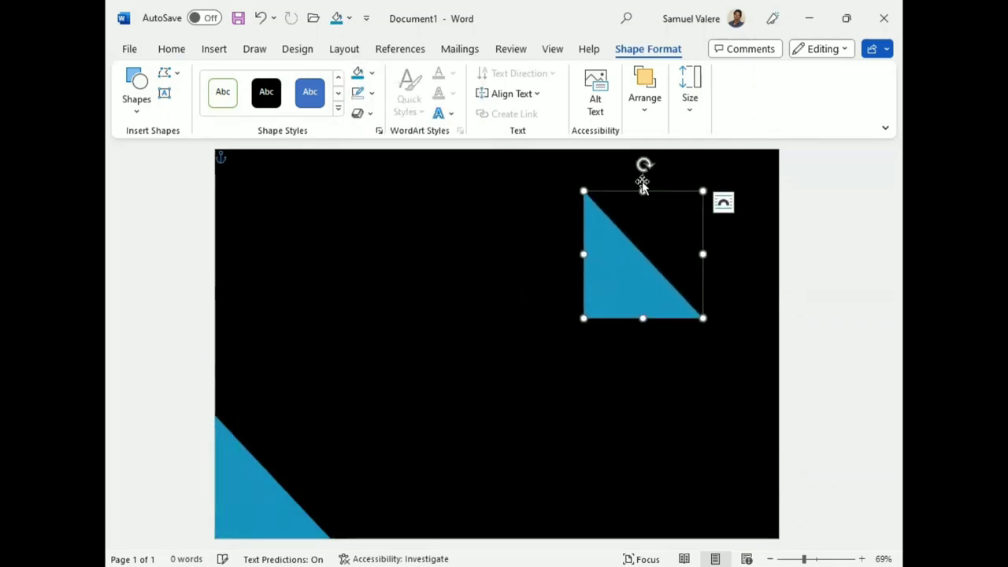
left_click_drag(644, 164, 637, 295)
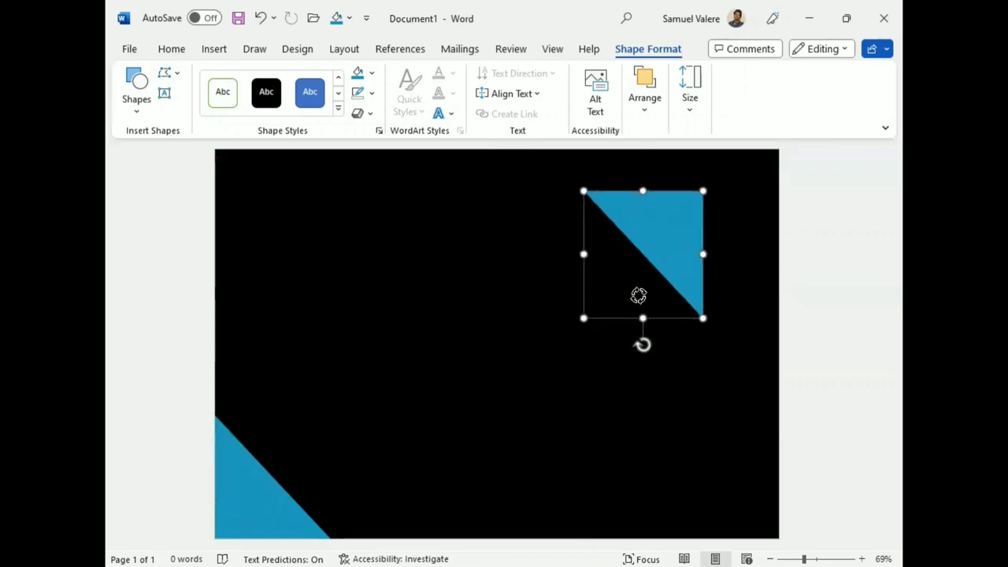
left_click_drag(666, 254, 731, 213)
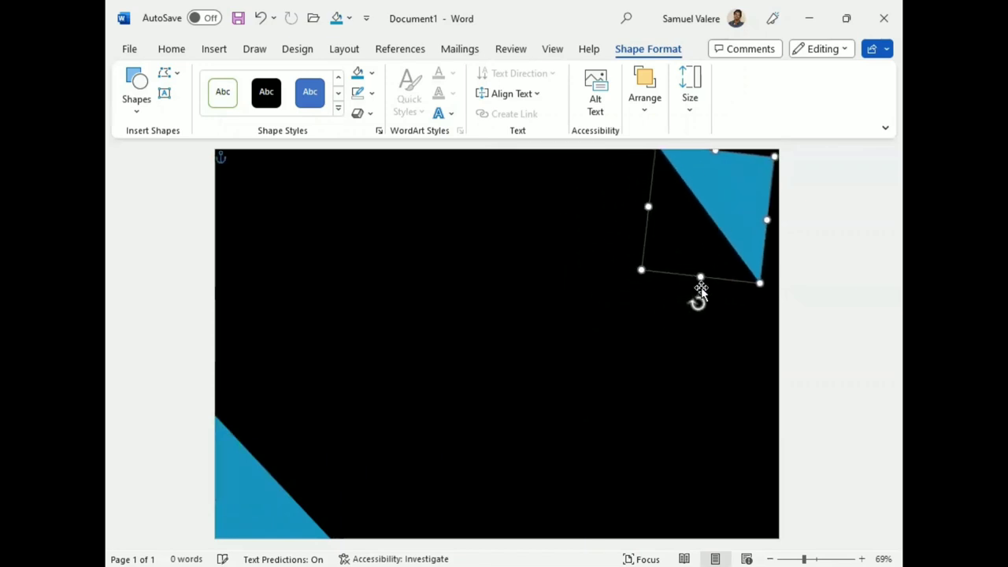
left_click_drag(700, 300, 707, 303)
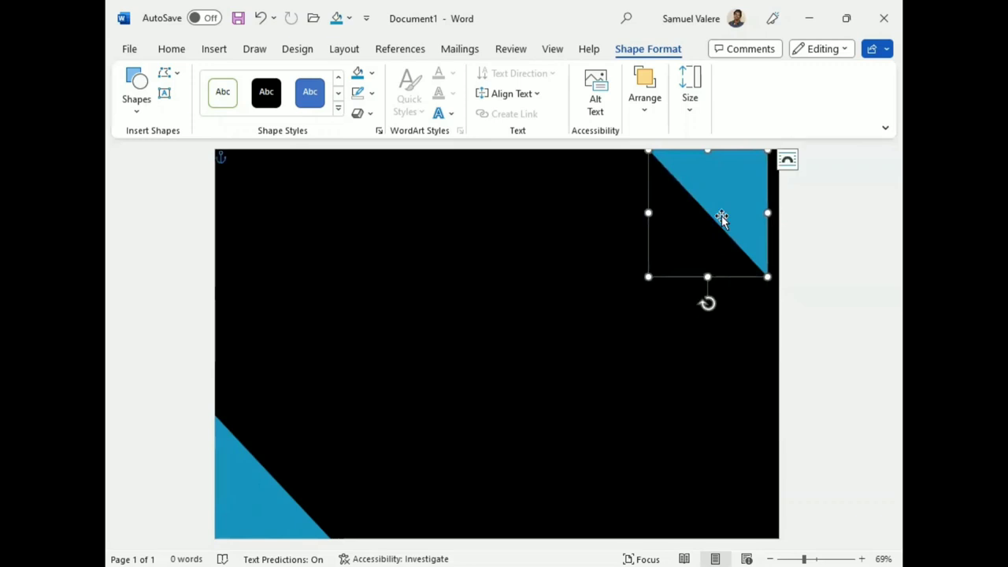
left_click_drag(740, 205, 755, 205)
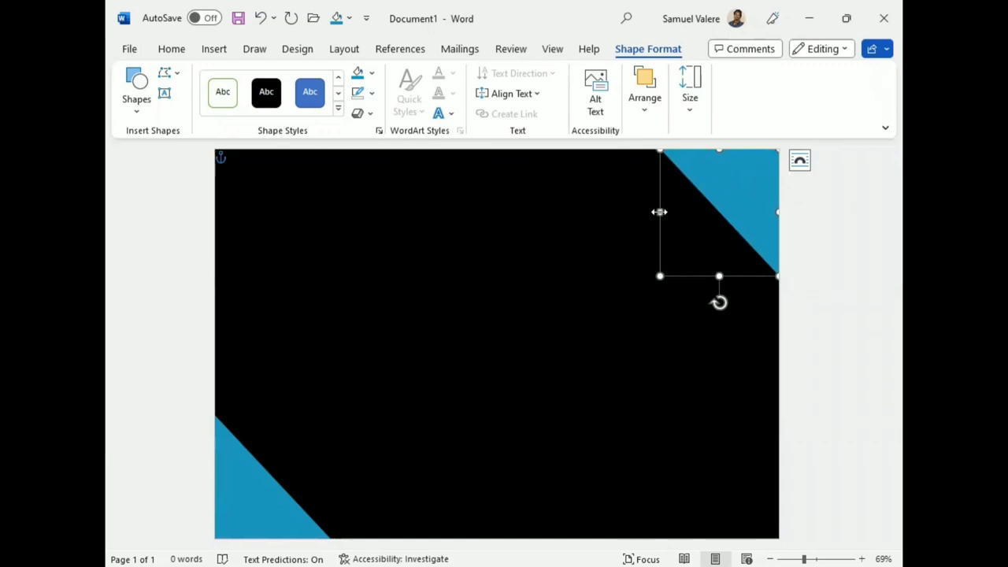
left_click_drag(660, 212, 654, 212)
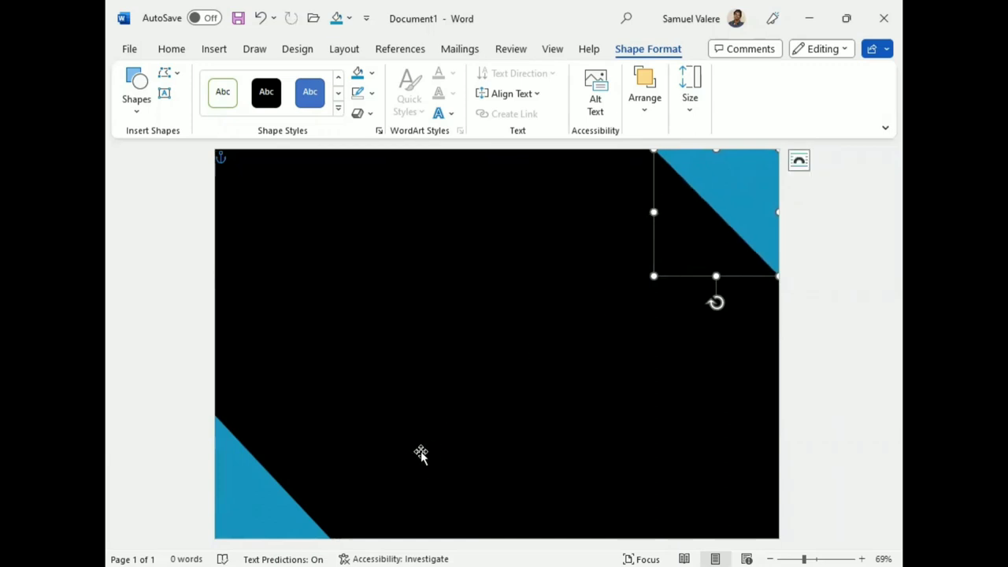
- Add a smaller rotated copy in the top-left corner, then duplicate it to mid-page
left_click(289, 504)
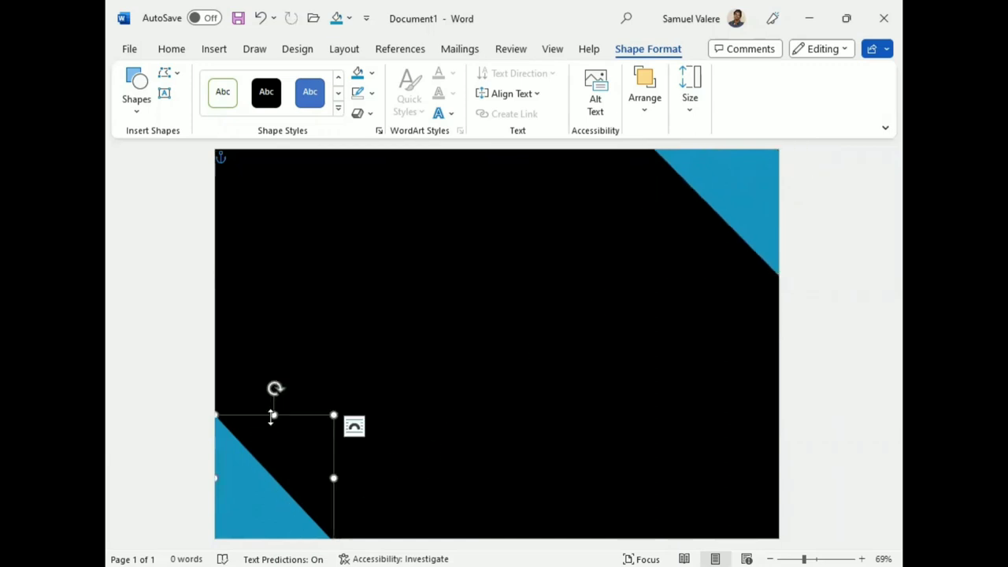
left_click_drag(272, 416, 273, 411)
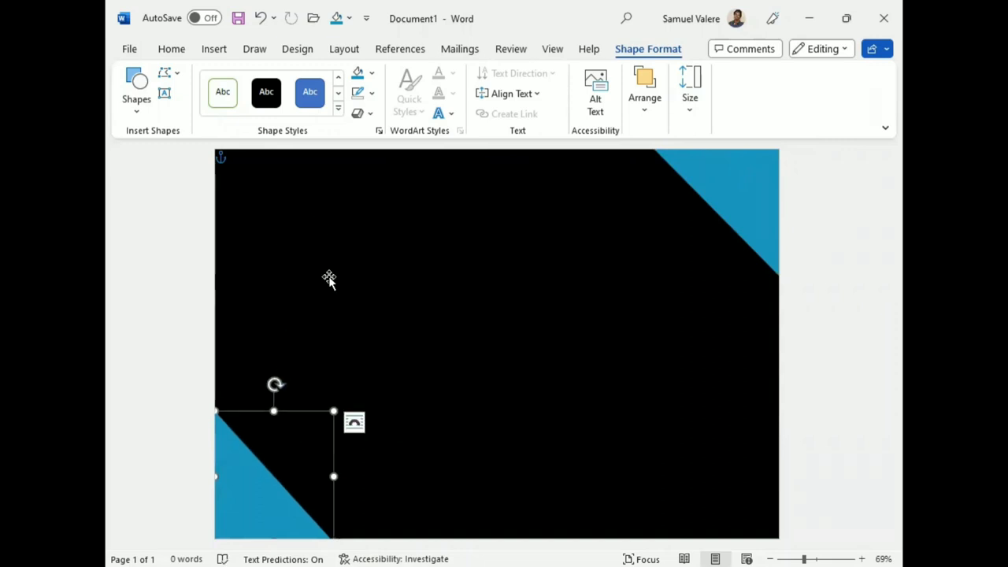
mouse_move(233, 484)
left_mouse_down()
mouse_move(236, 459)
mouse_move(315, 396)
left_mouse_up()
mouse_move(352, 278)
left_mouse_down()
mouse_move(400, 321)
mouse_move(397, 377)
mouse_move(308, 273)
left_mouse_up()
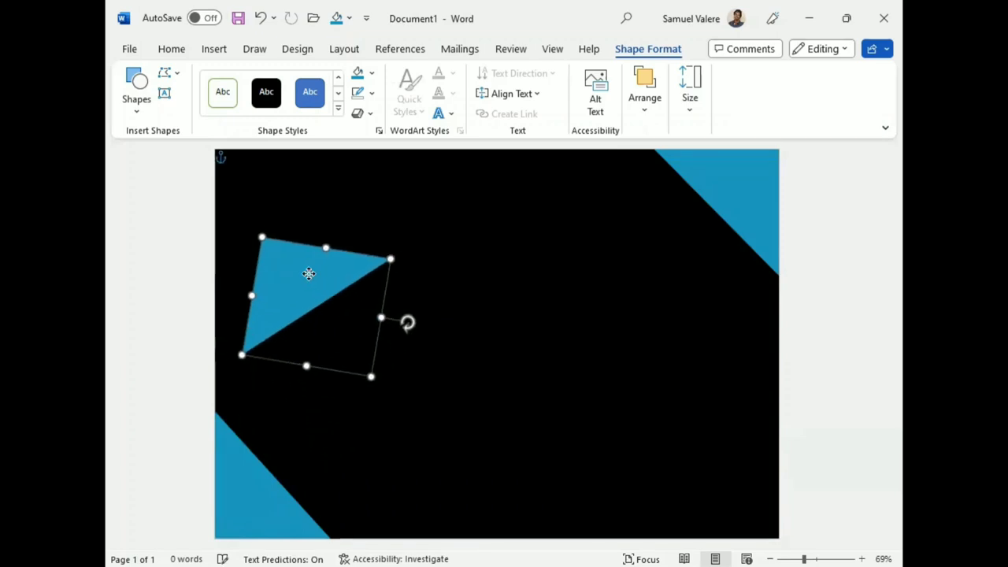
left_click_drag(405, 308, 401, 294)
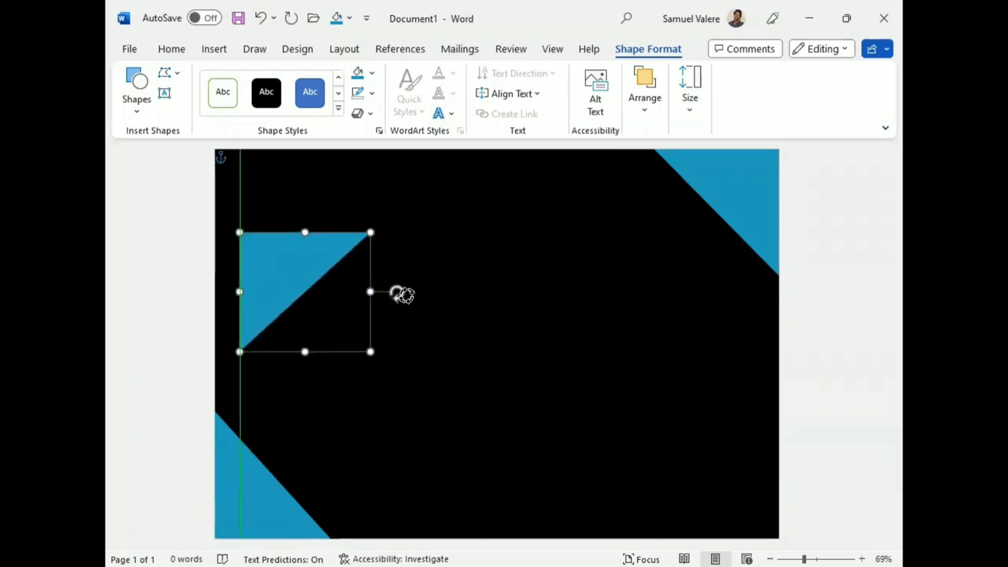
left_click_drag(273, 291, 247, 199)
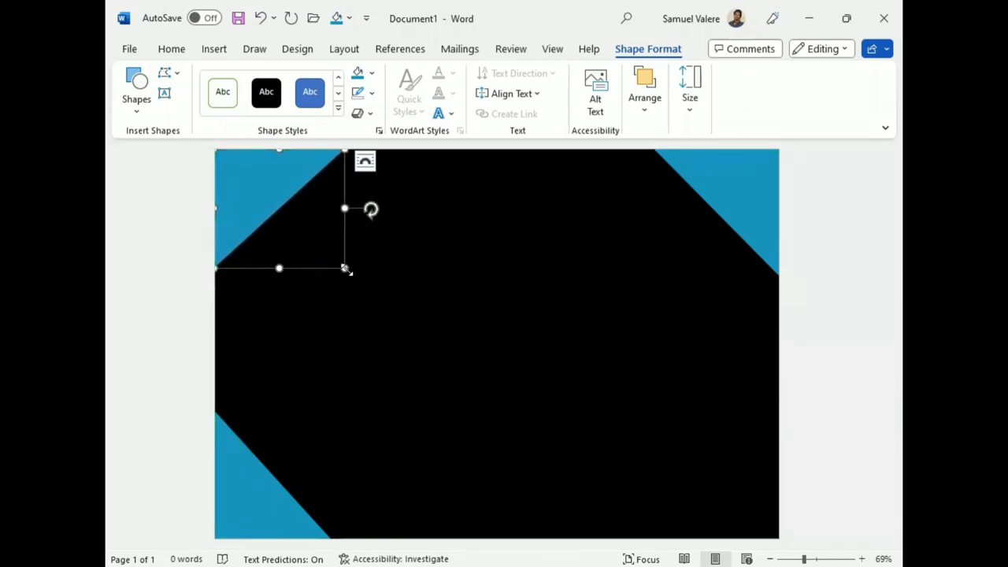
mouse_move(345, 268)
left_mouse_down()
mouse_move(287, 227)
mouse_move(291, 235)
left_mouse_up()
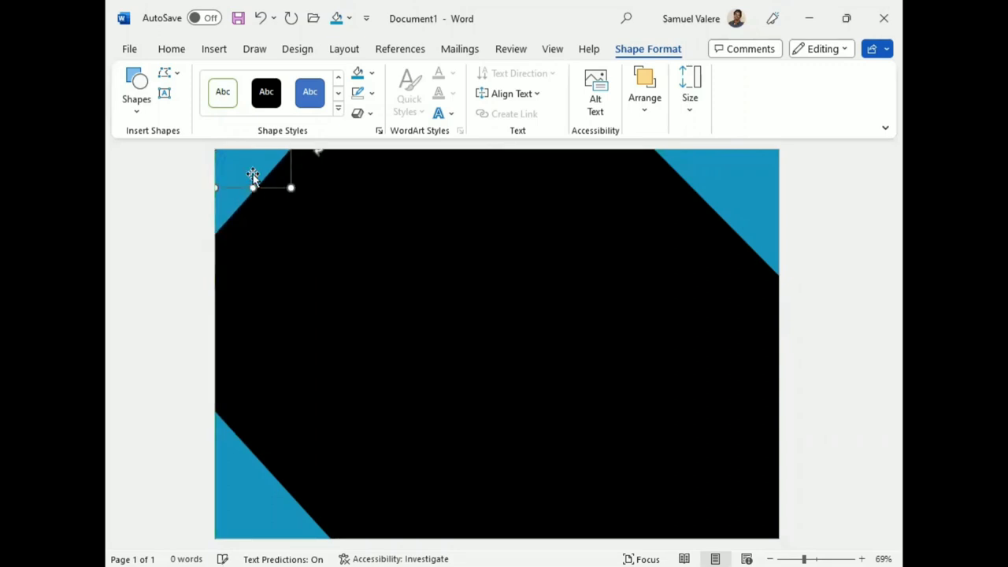
left_click_drag(237, 210, 408, 314)
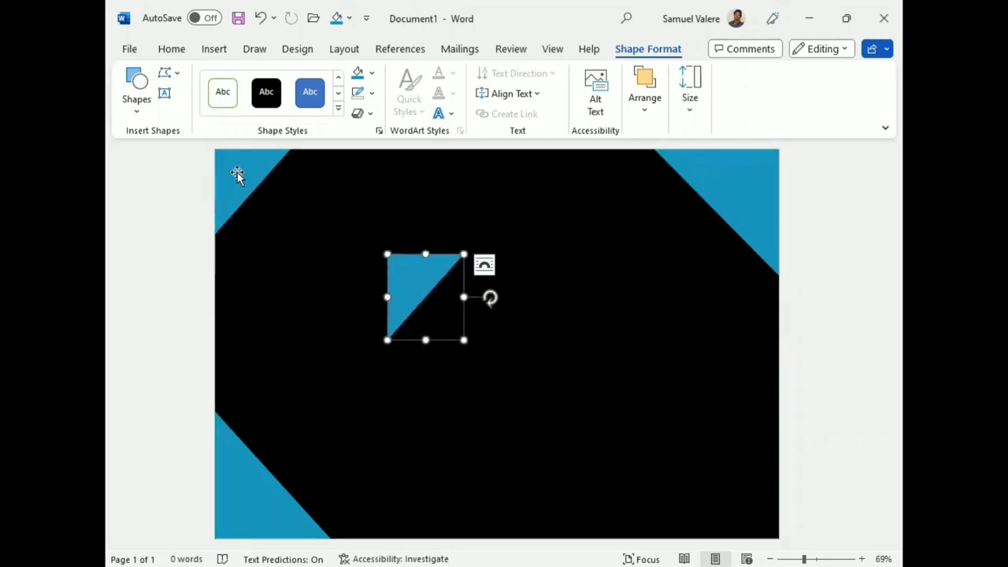
- Fill the top-left triangle with orange
key("Tab")
left_click(373, 73)
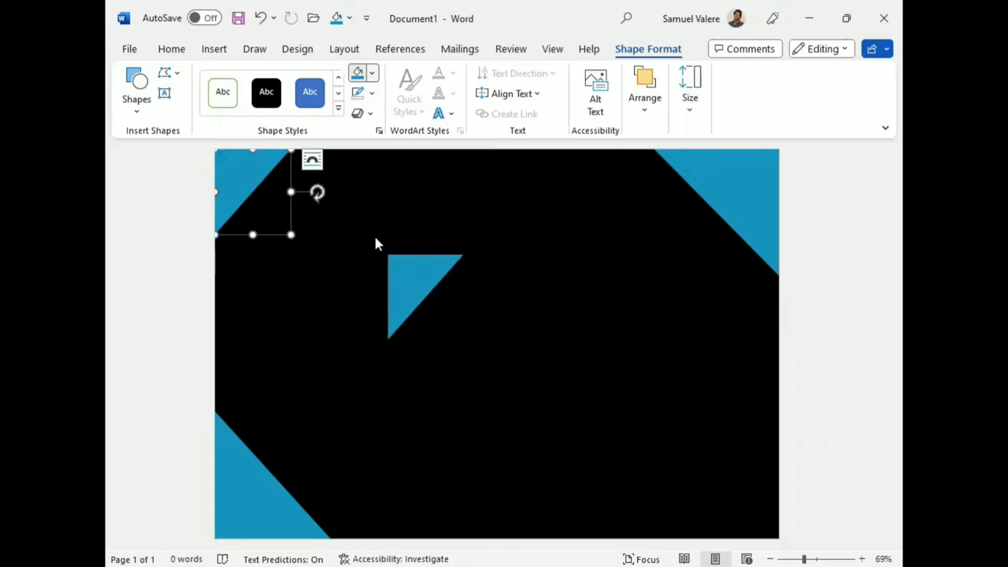
left_click(370, 265)
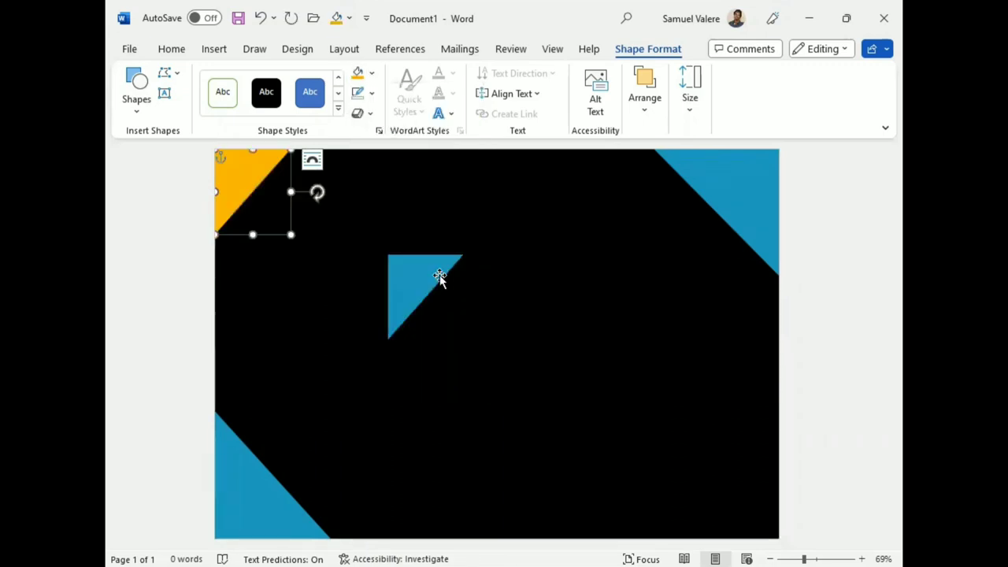
- Move and rotate the centre copy into the bottom-right corner and fill it orange
left_click_drag(440, 277, 603, 354)
mouse_move(656, 376)
left_mouse_down()
mouse_move(525, 377)
mouse_move(769, 511)
mouse_move(760, 518)
left_mouse_up()
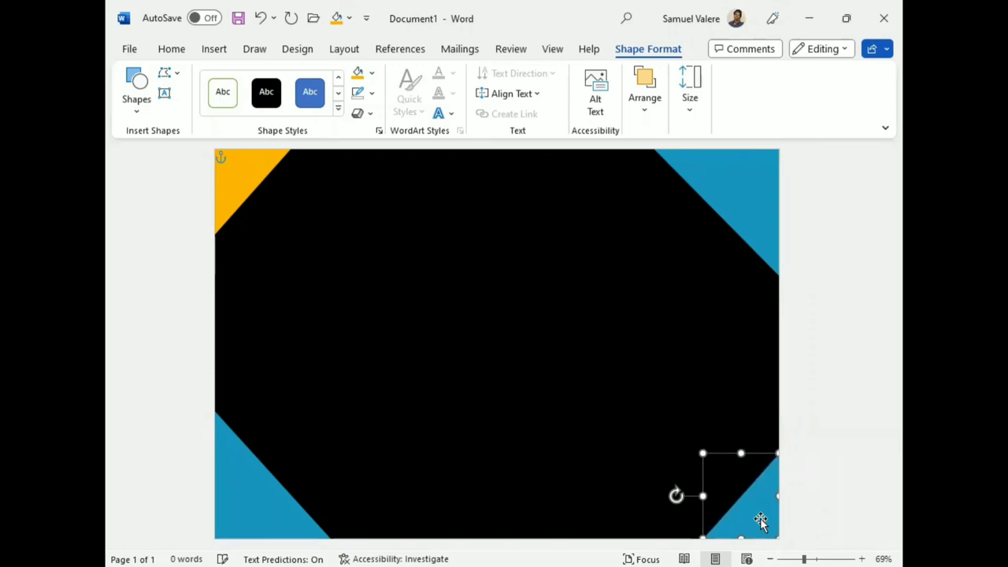
left_click(358, 73)
left_click(566, 407)
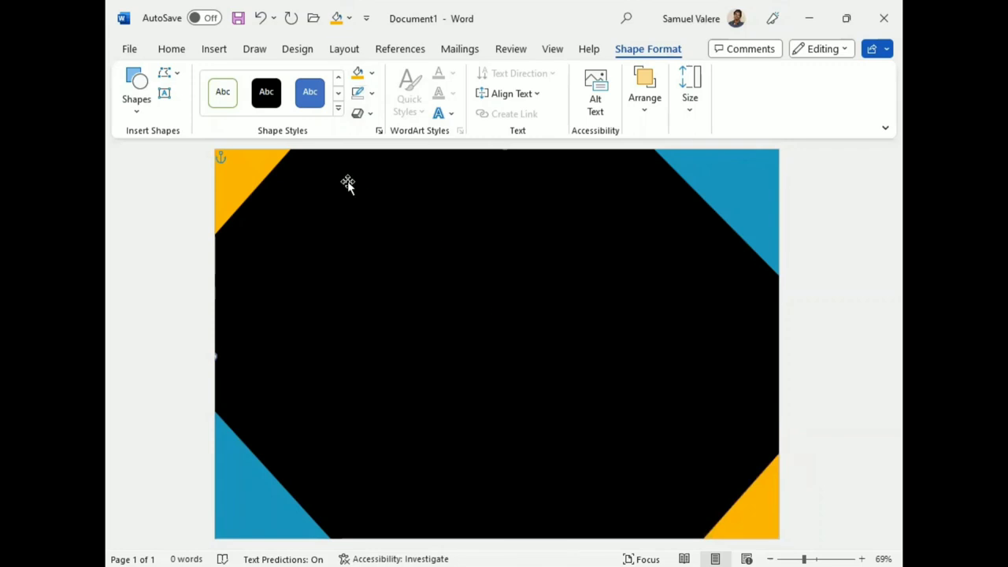
left_click(140, 106)
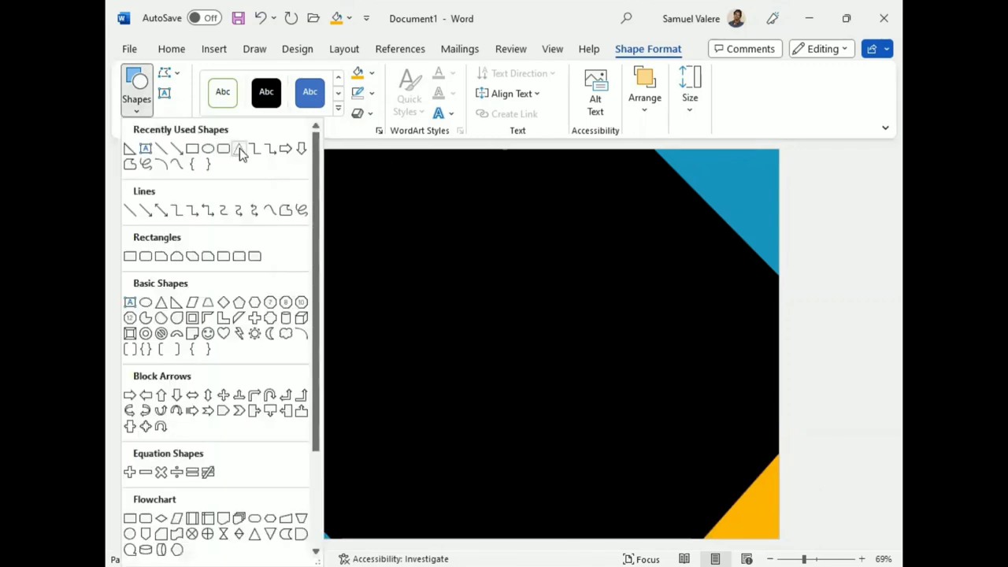
- Draw a triangle near the top centre and give it a 15 pt outline
left_click(241, 154)
left_click_drag(430, 199, 584, 289)
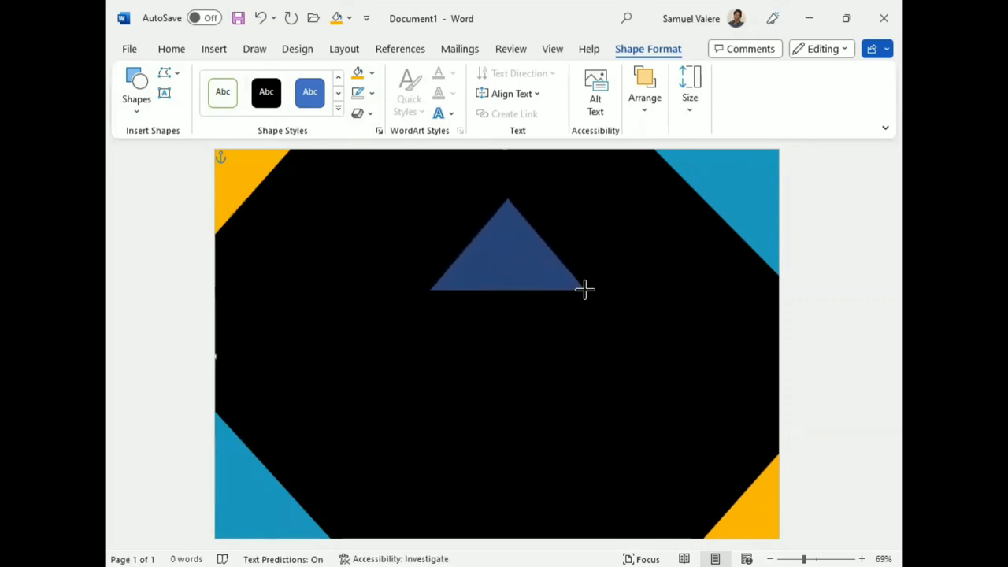
left_click(370, 93)
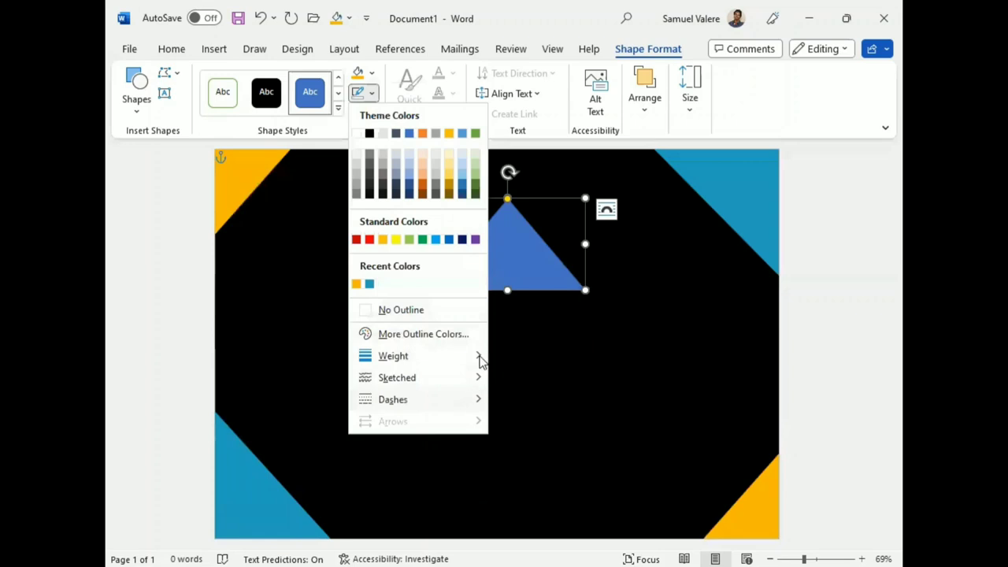
mouse_move(393, 356)
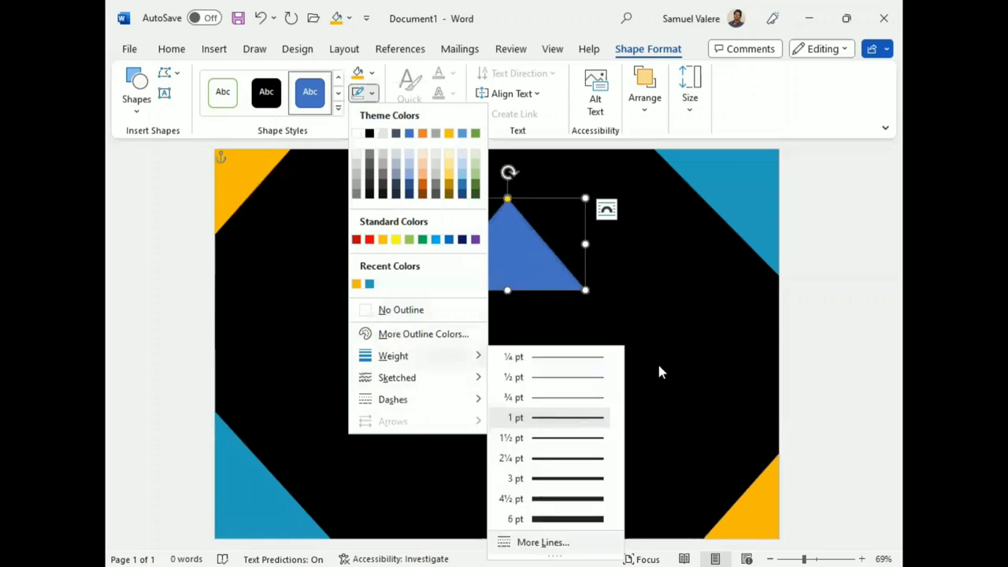
left_click(542, 541)
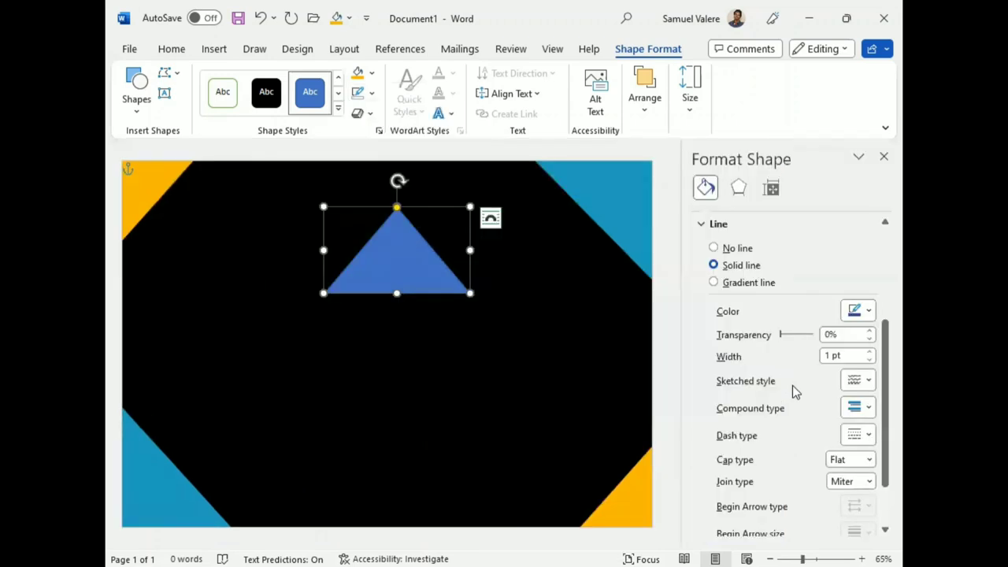
left_click(828, 356)
type("5")
key("Return")
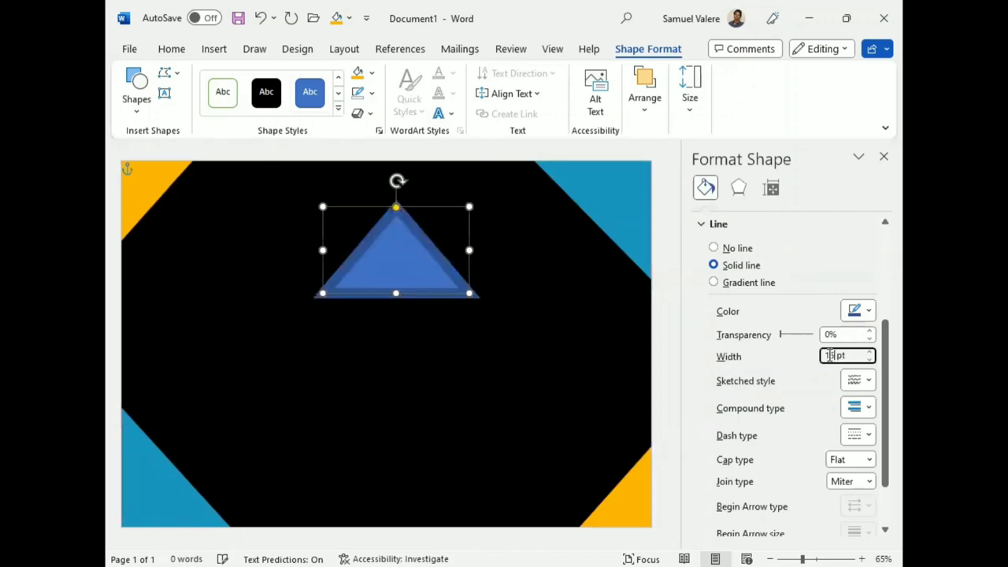
- Make the triangle's outline orange and leave it unfilled
left_click(872, 312)
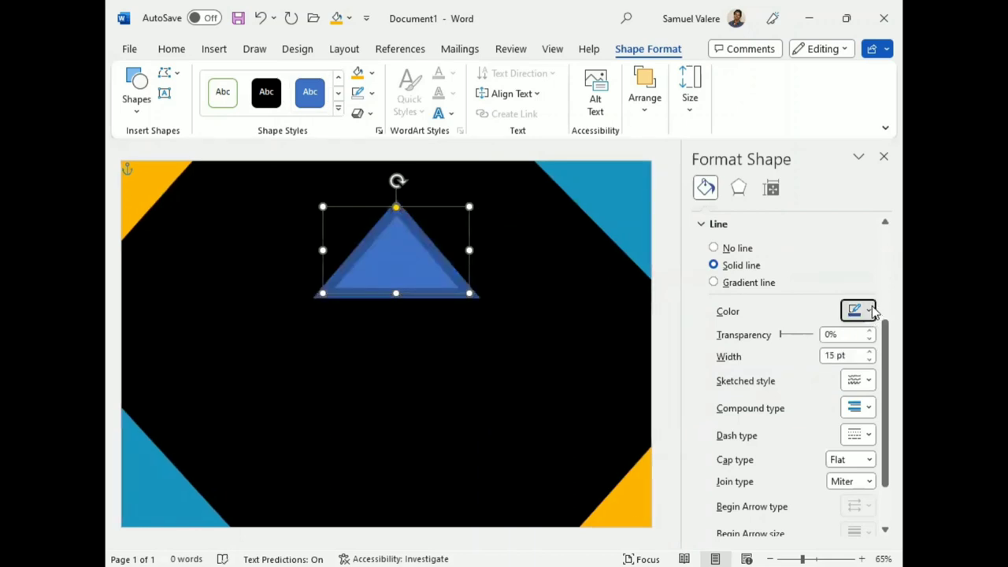
left_click(776, 503)
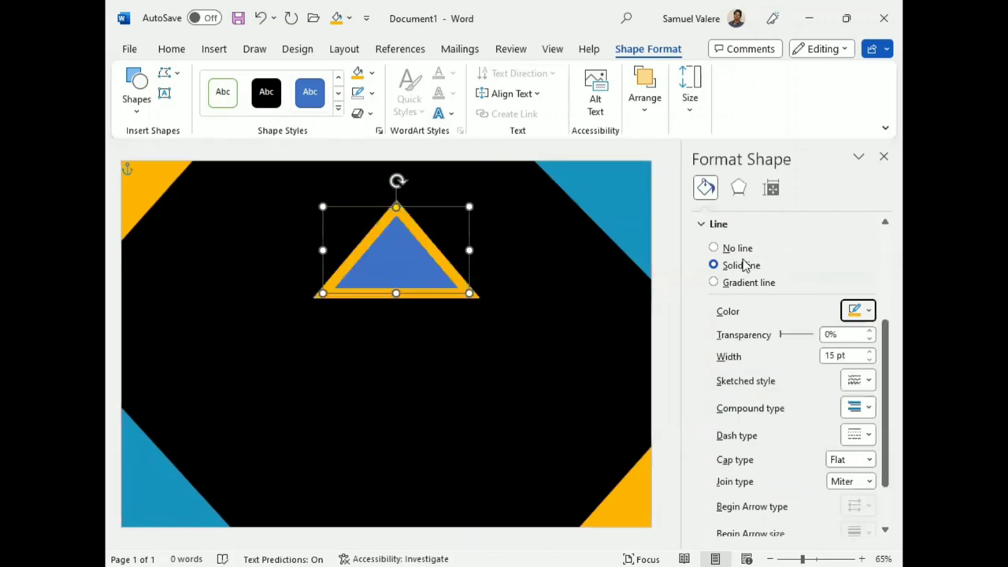
scroll(726, 284, "up", 3)
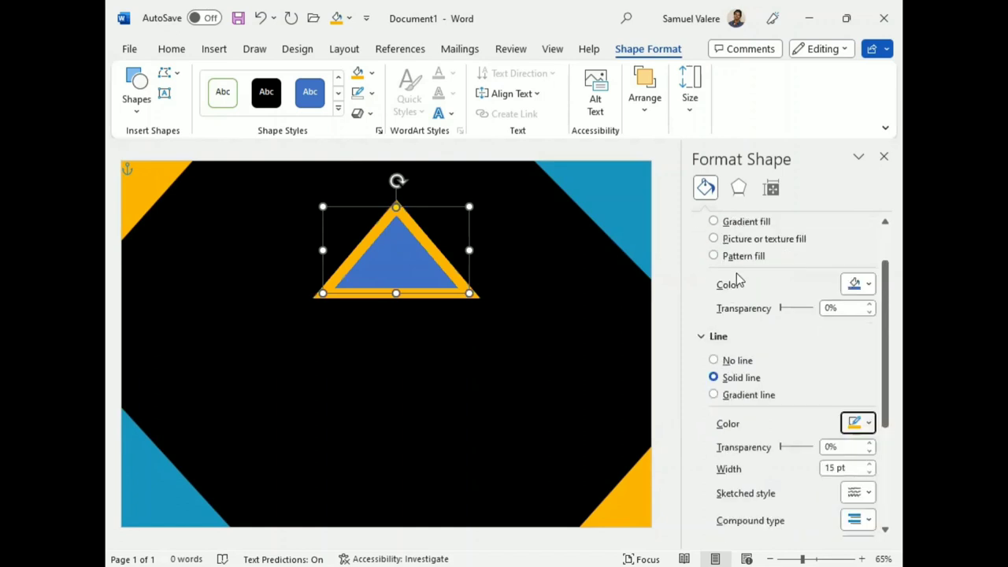
left_click(883, 156)
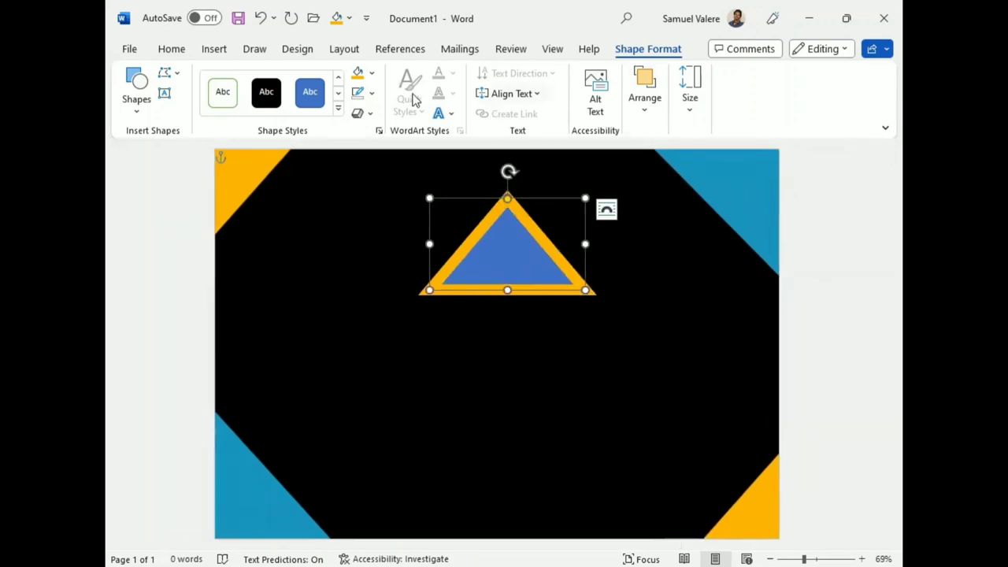
left_click(373, 74)
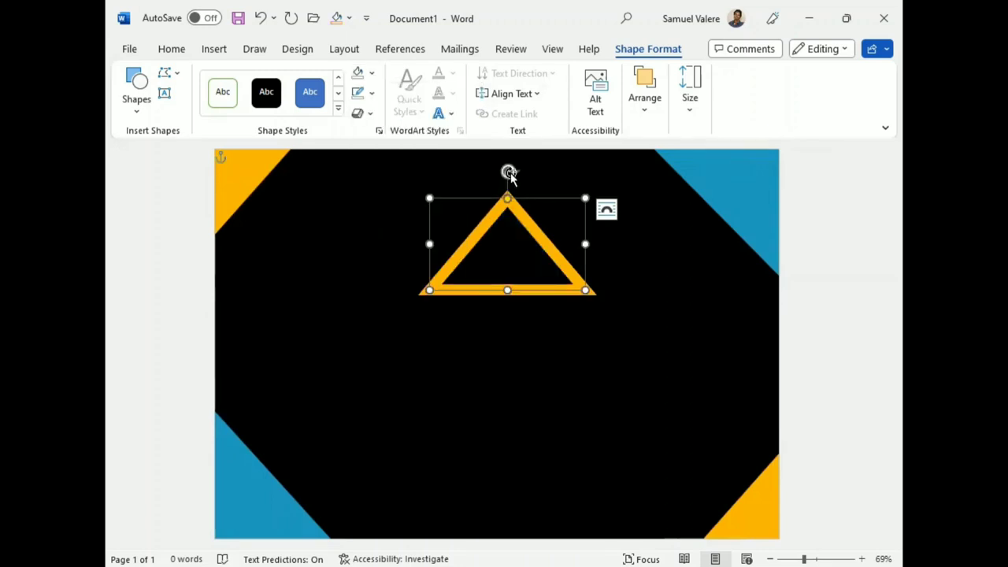
- Flip the outline triangle upside down and tuck it into the top-right corner
left_click_drag(508, 171, 509, 315)
left_click_drag(551, 253, 693, 218)
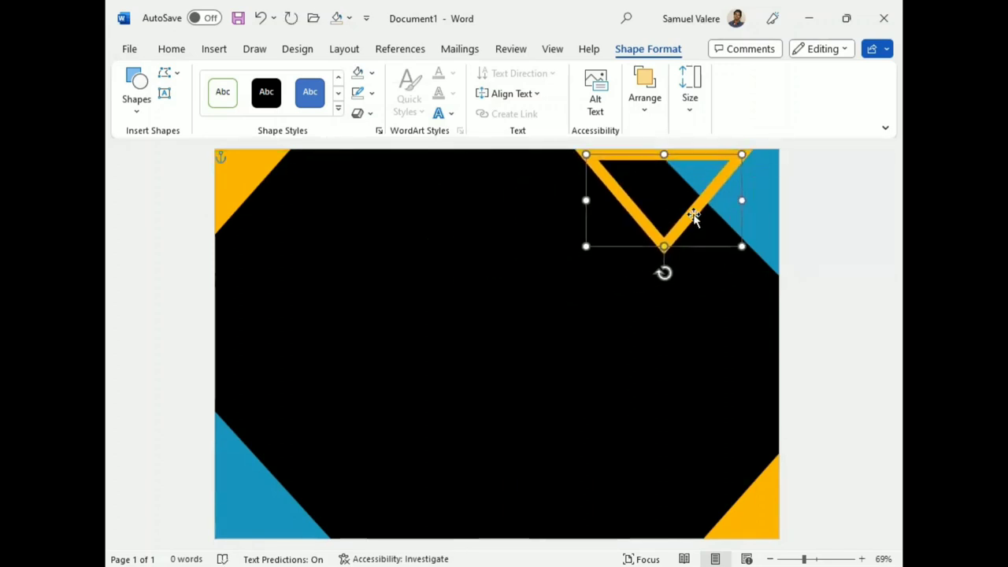
key("Right")
key("Right")
key("Right")
key("Up")
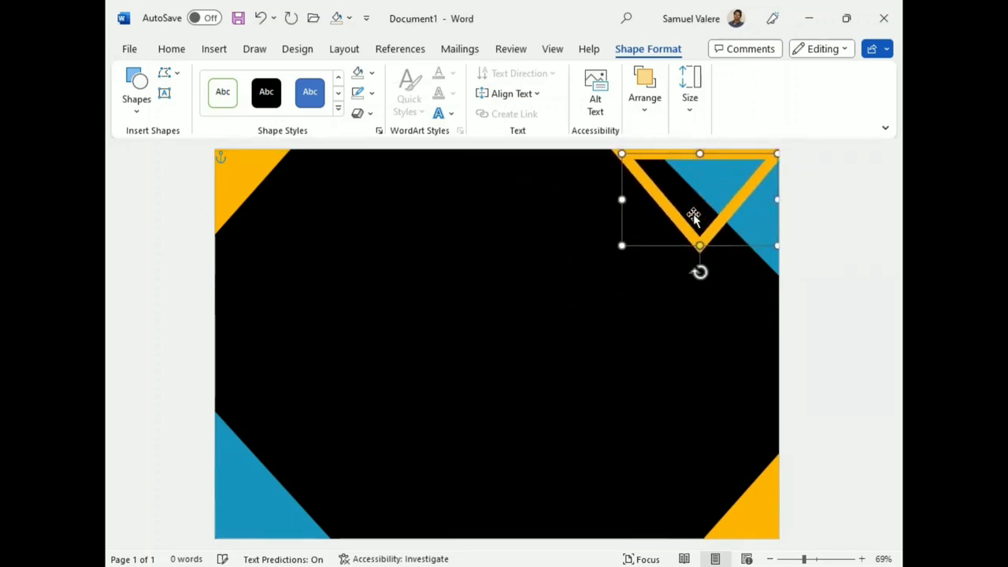
key("Up")
key("Up")
key("Up")
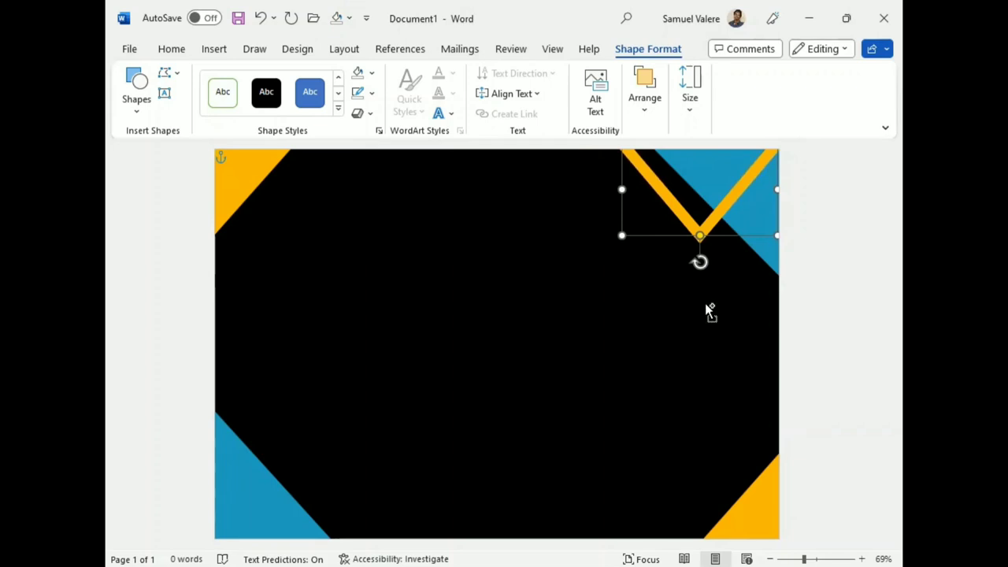
- Duplicate it and place the copy upright in the bottom-left corner
key("ctrl+d")
mouse_move(706, 176)
left_mouse_down()
mouse_move(445, 384)
mouse_move(437, 225)
left_mouse_up()
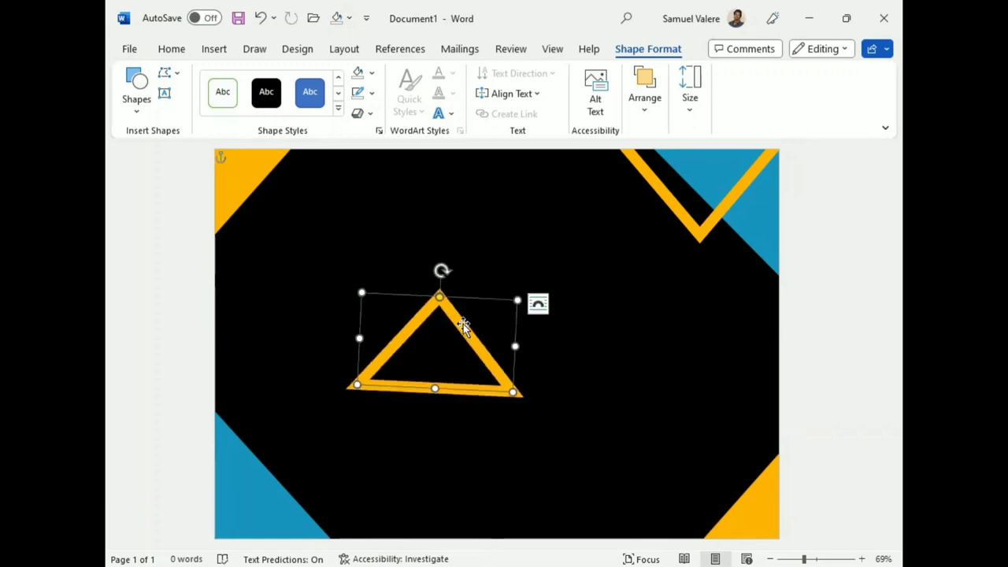
left_click_drag(464, 329, 413, 468)
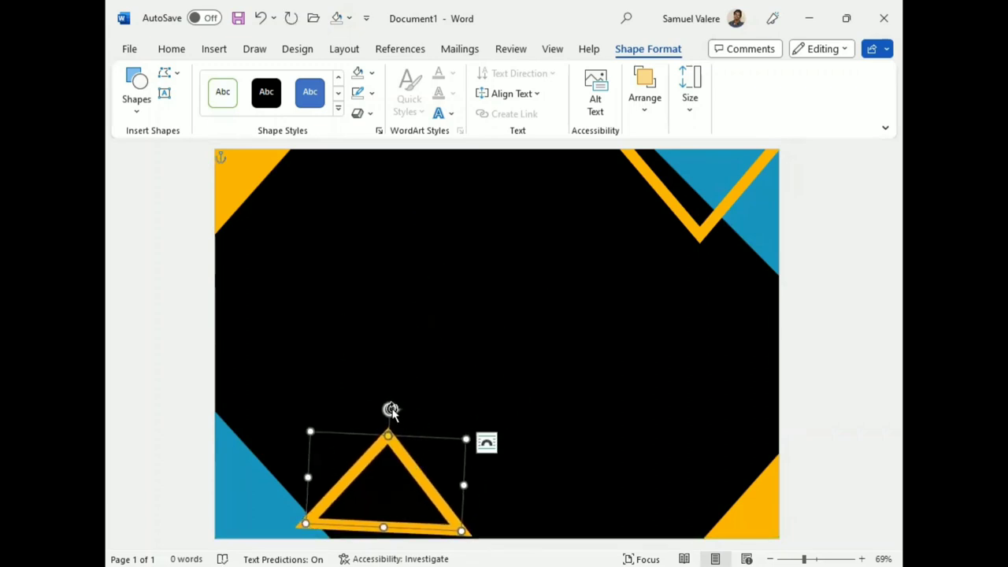
left_click_drag(391, 412, 386, 407)
left_click_drag(412, 462, 323, 477)
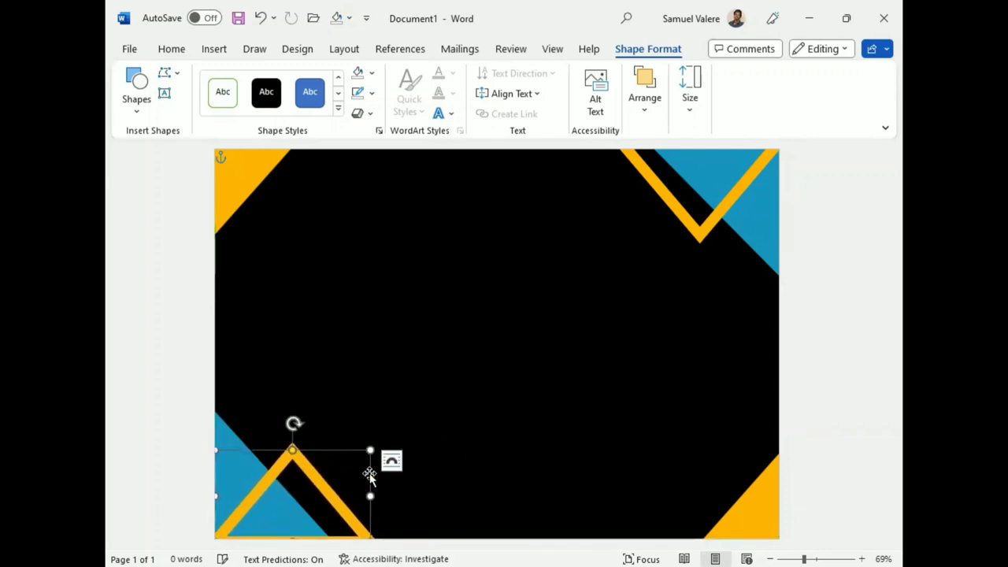
key("Down")
key("Down")
key("Down")
key("Down")
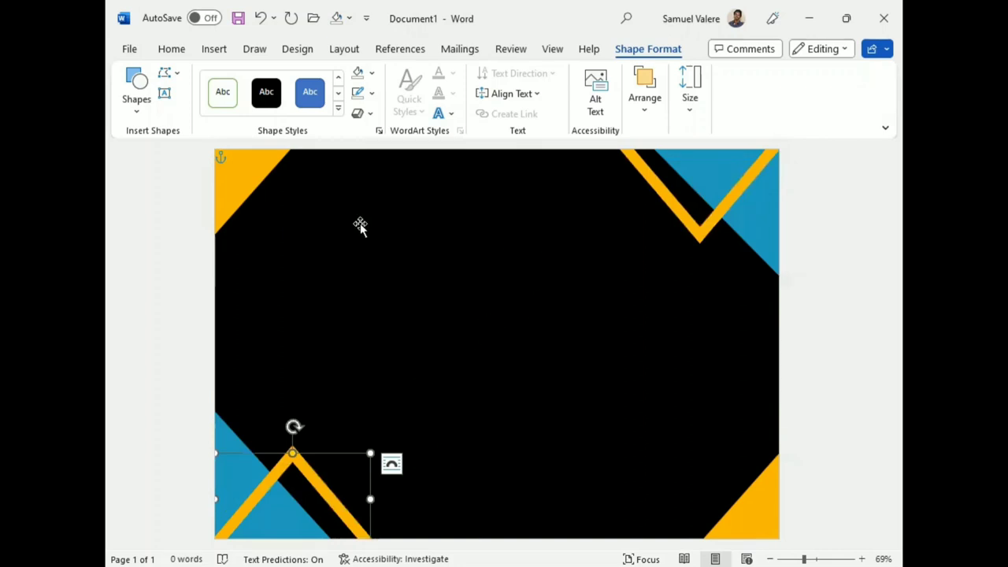
- Draw a text box near the top of the page containing 'Certificate'
left_click(163, 93)
left_click_drag(331, 203, 514, 235)
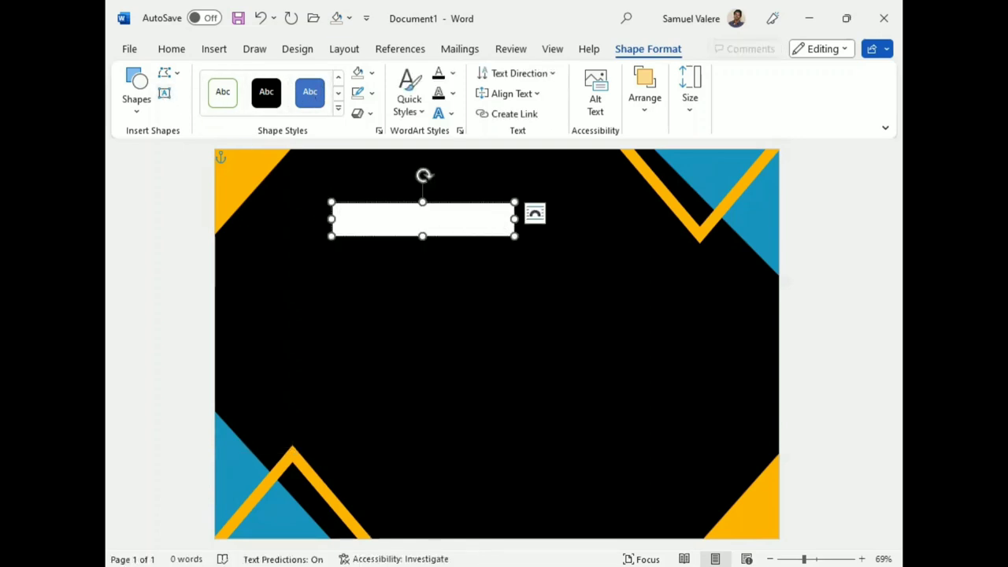
type("Certificate")
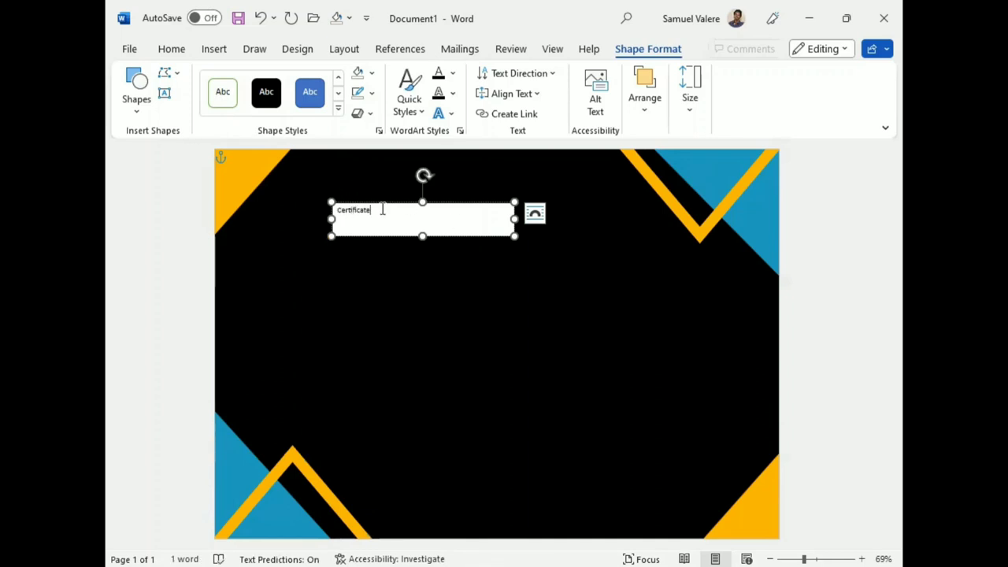
left_click_drag(382, 208, 317, 208)
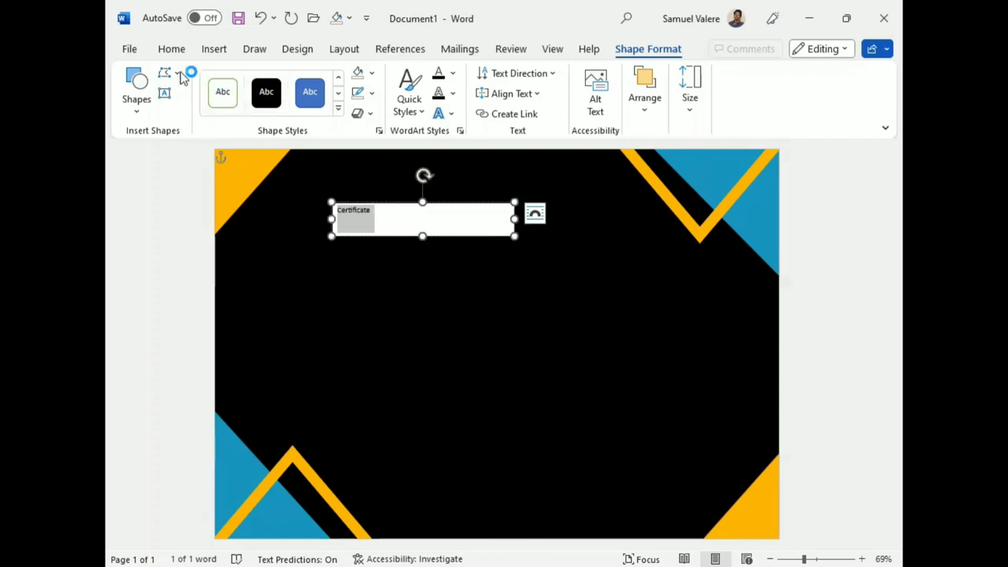
- Give the text box no outline and no fill, with white text
left_click(374, 95)
left_click(365, 310)
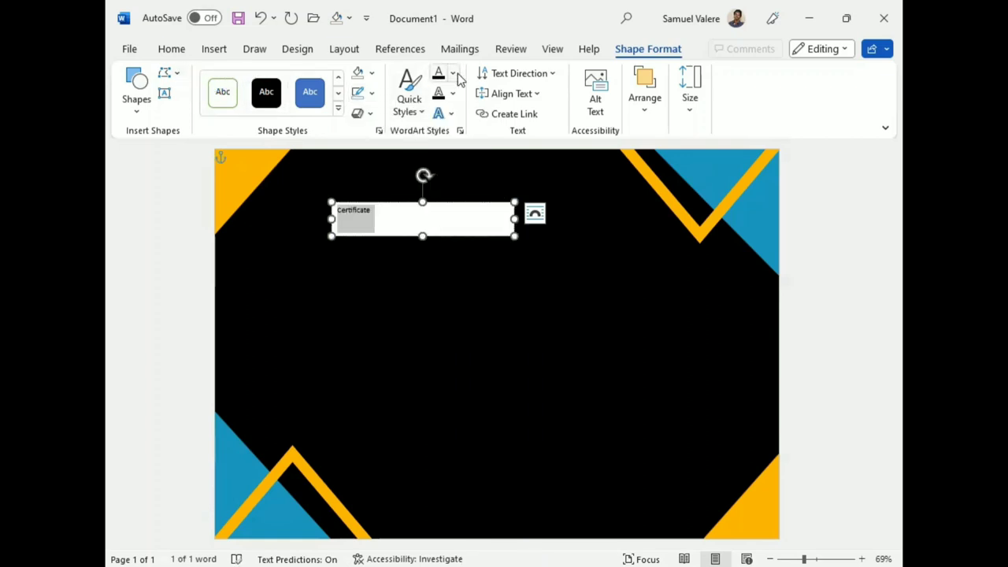
left_click(454, 74)
left_click(438, 138)
left_click(364, 72)
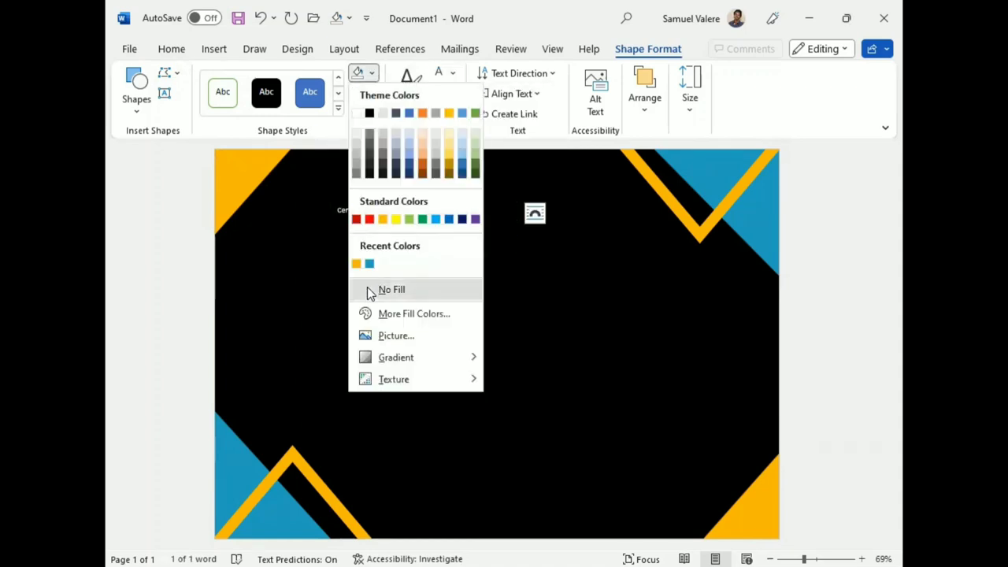
left_click(370, 290)
- Centre the heading and set its font to Georgia
left_click(178, 52)
left_click(400, 95)
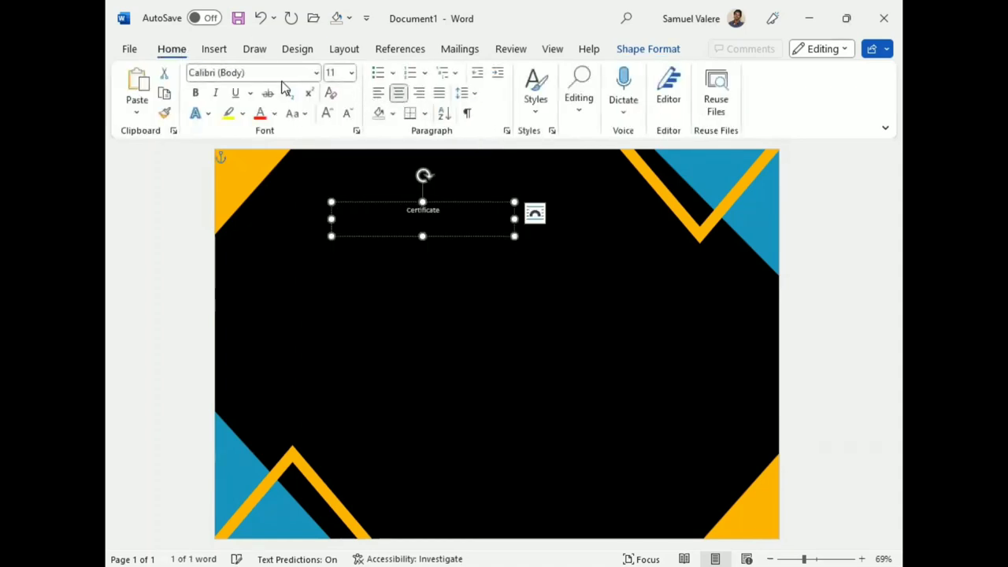
left_click(273, 71)
type("Georgia")
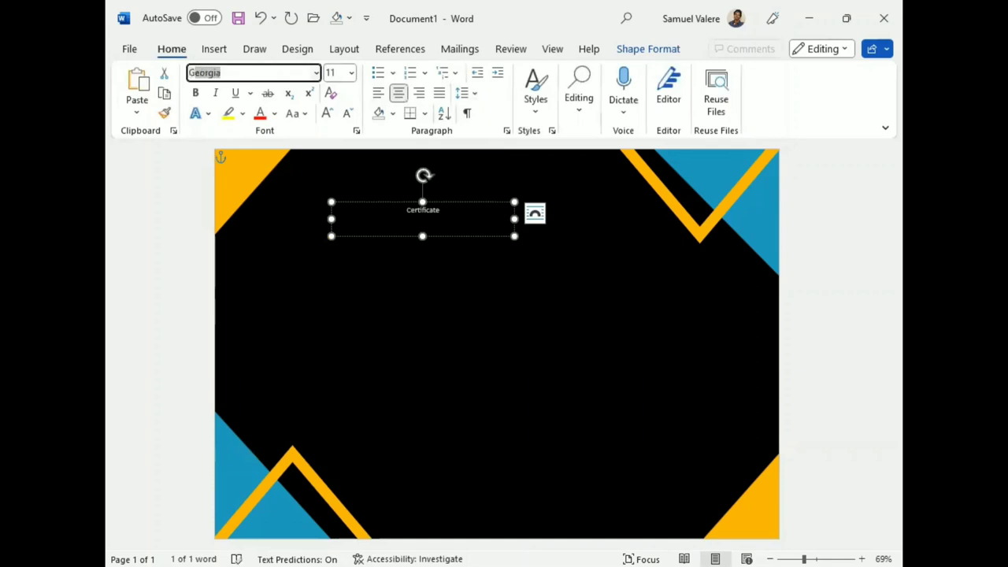
key("Return")
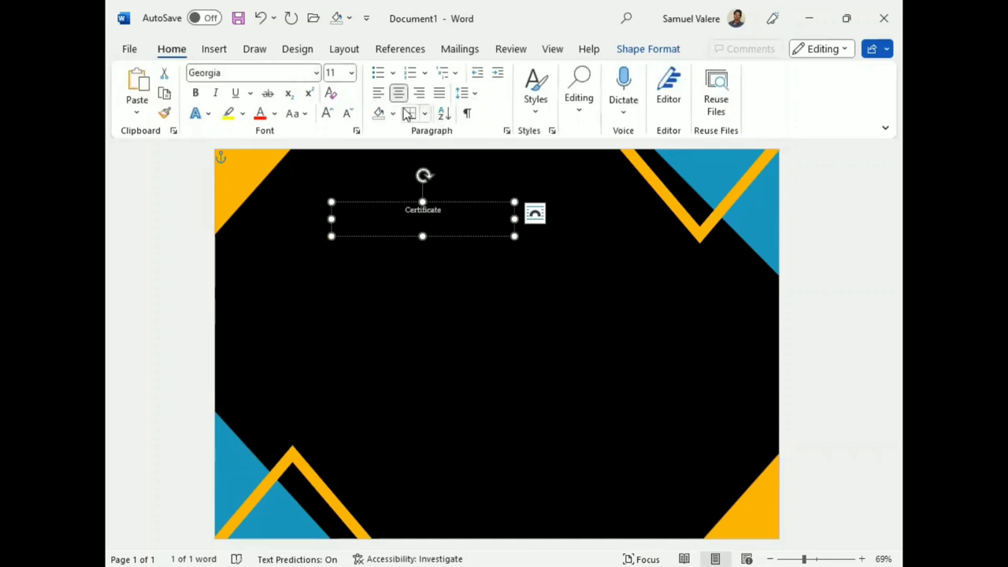
- Make the heading all uppercase at 48 pt
left_click(327, 113)
left_click(326, 114)
left_click(327, 113)
left_click(327, 113)
left_click(327, 113)
left_click(327, 113)
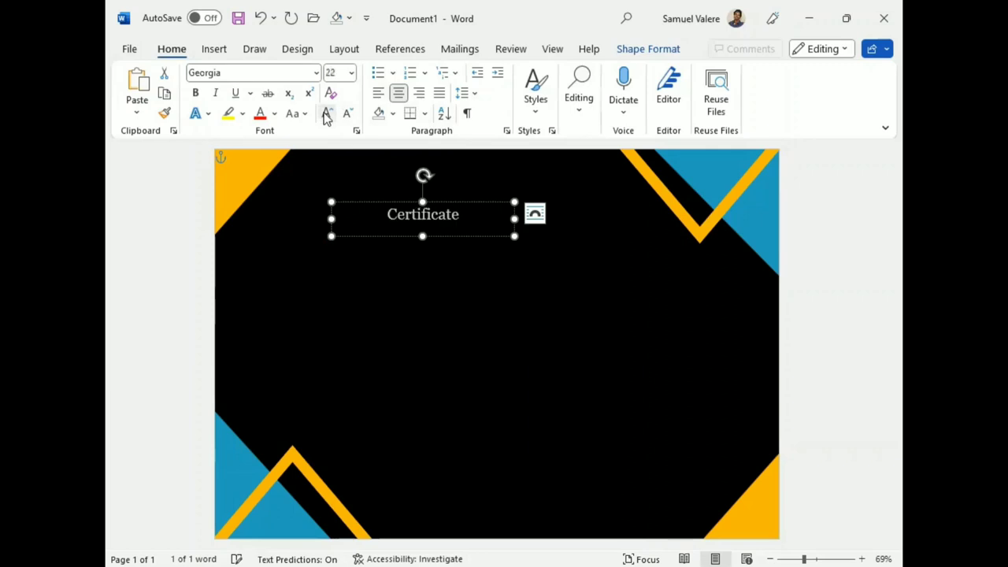
left_click(327, 113)
left_click(327, 113)
left_click(327, 113)
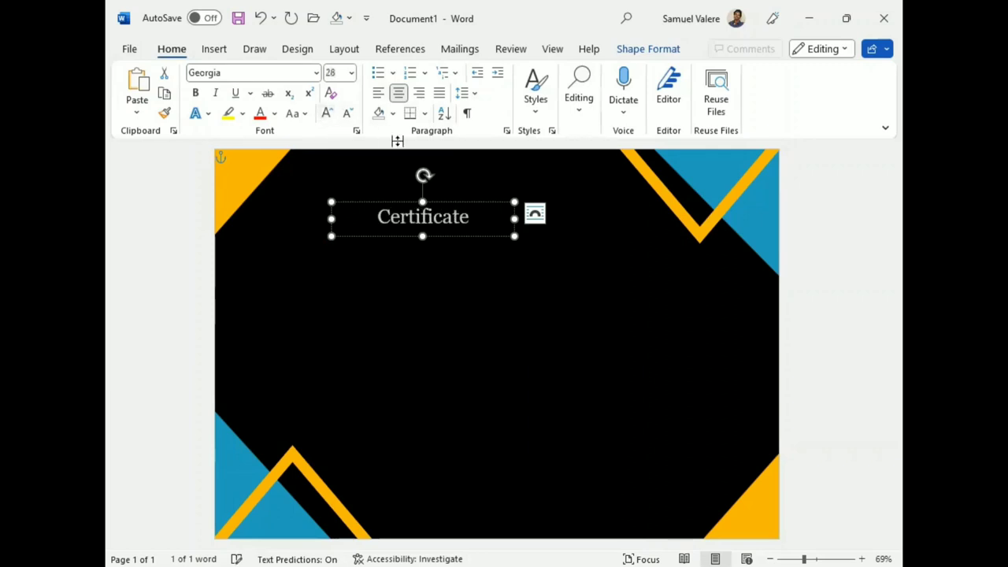
left_click(298, 114)
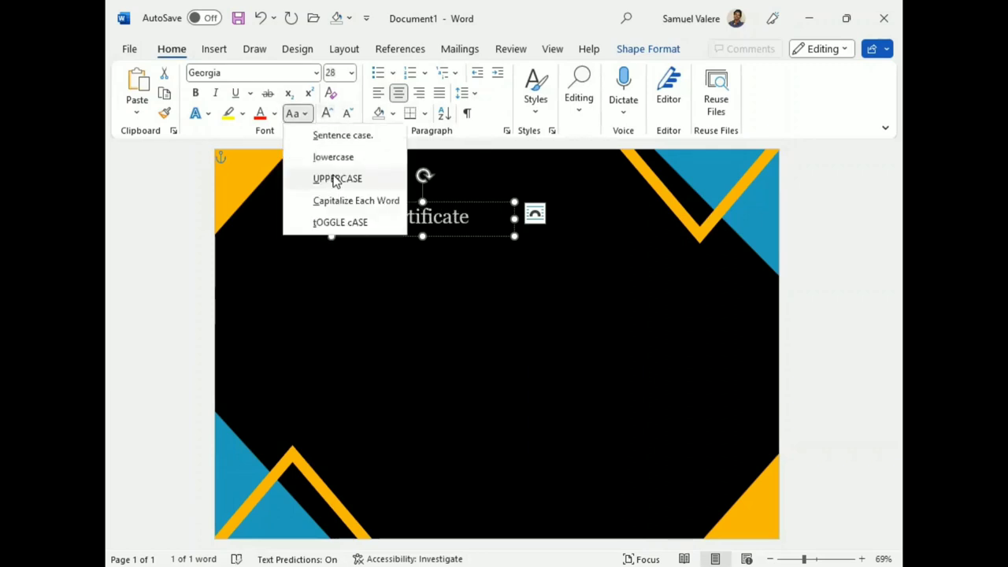
left_click(336, 179)
left_click(327, 113)
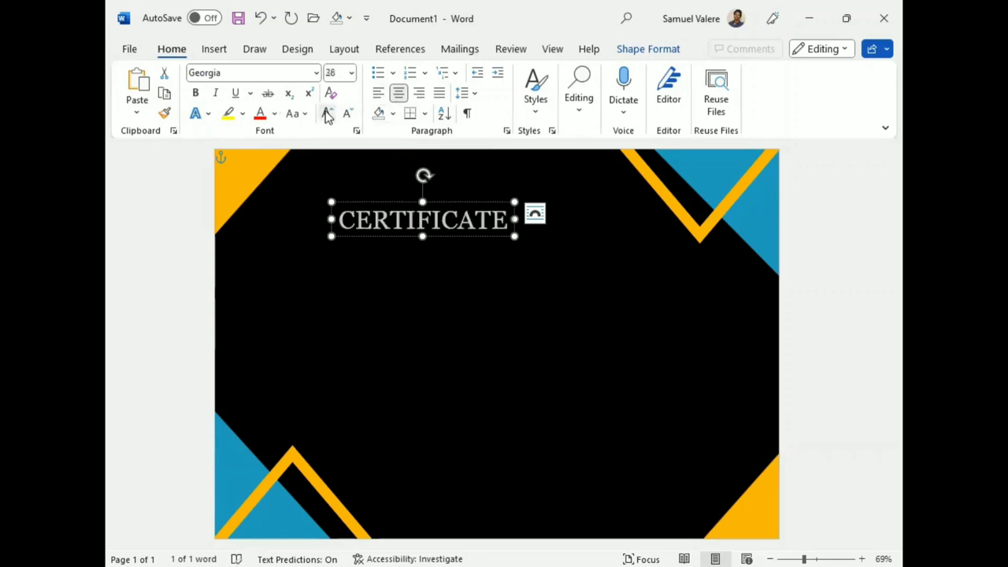
left_click(326, 114)
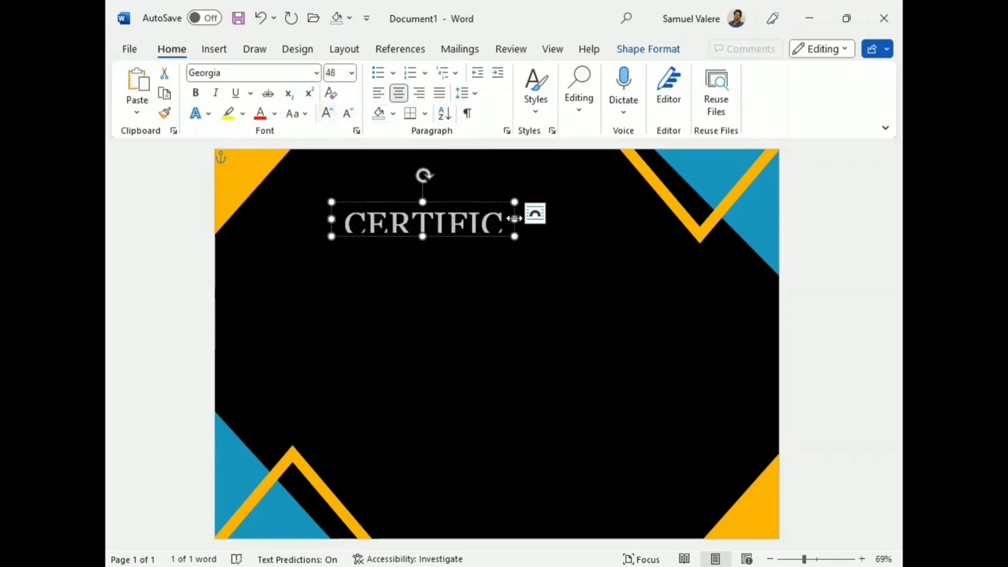
- Resize the box to show CERTIFICATE fully and move it to the top centre
left_click_drag(515, 219, 572, 220)
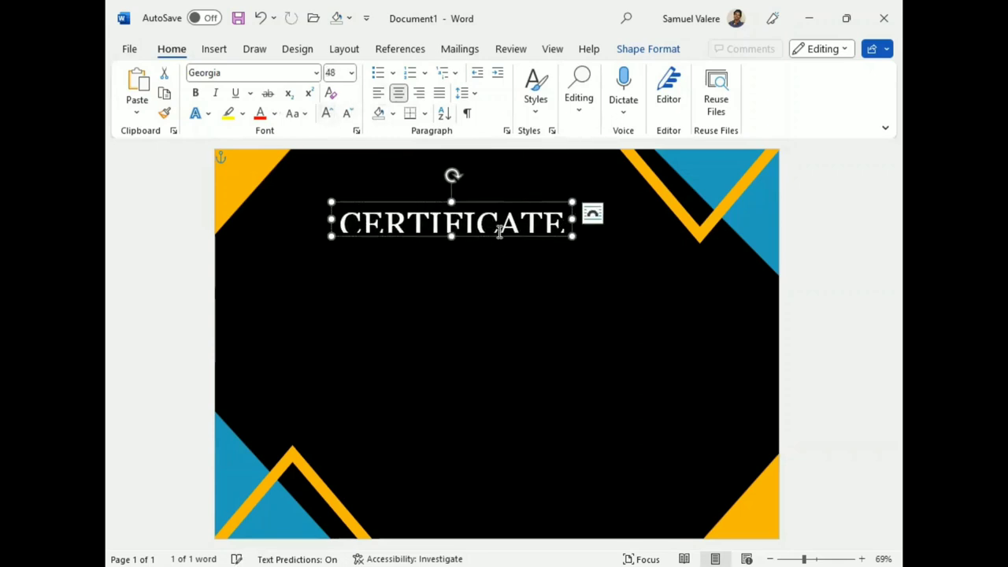
left_click_drag(451, 236, 452, 245)
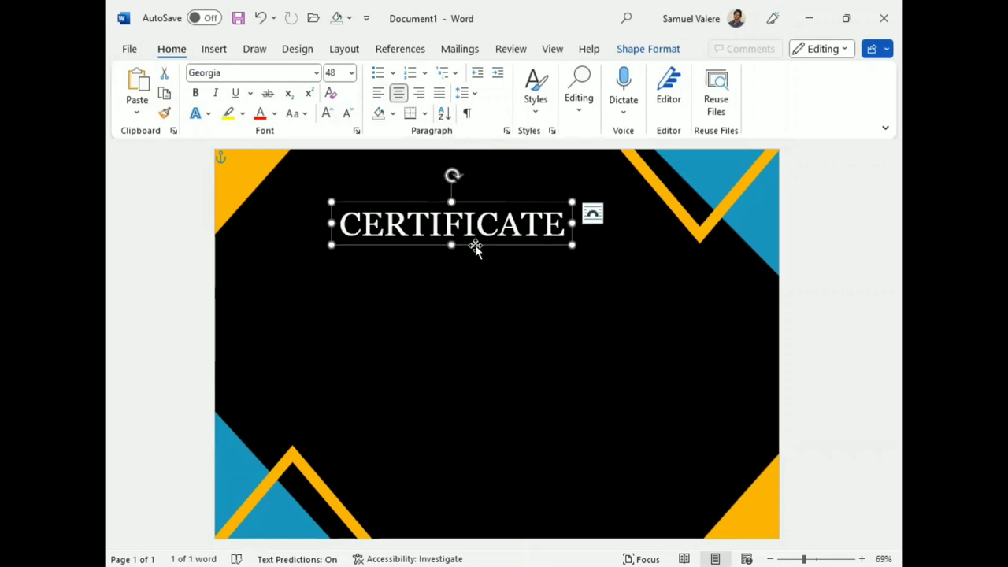
mouse_move(476, 241)
left_mouse_down()
mouse_move(504, 216)
mouse_move(539, 211)
mouse_move(539, 245)
left_mouse_up()
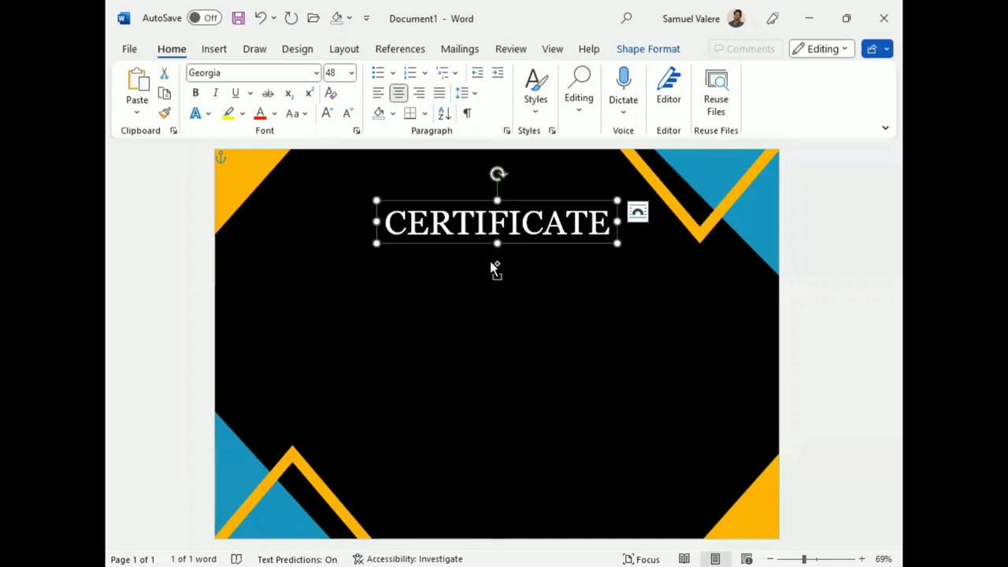
- Duplicate the heading box below it and change its text to 'Of Appreciation'
mouse_move(493, 268)
left_mouse_down("ctrl")
mouse_move(513, 270)
mouse_move(512, 293)
left_mouse_up("ctrl")
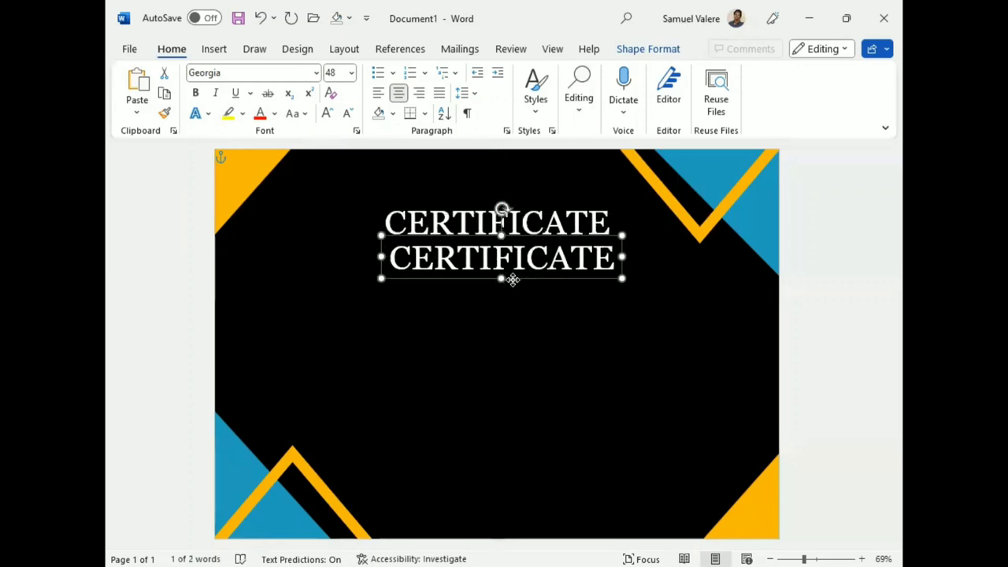
double_click(513, 264)
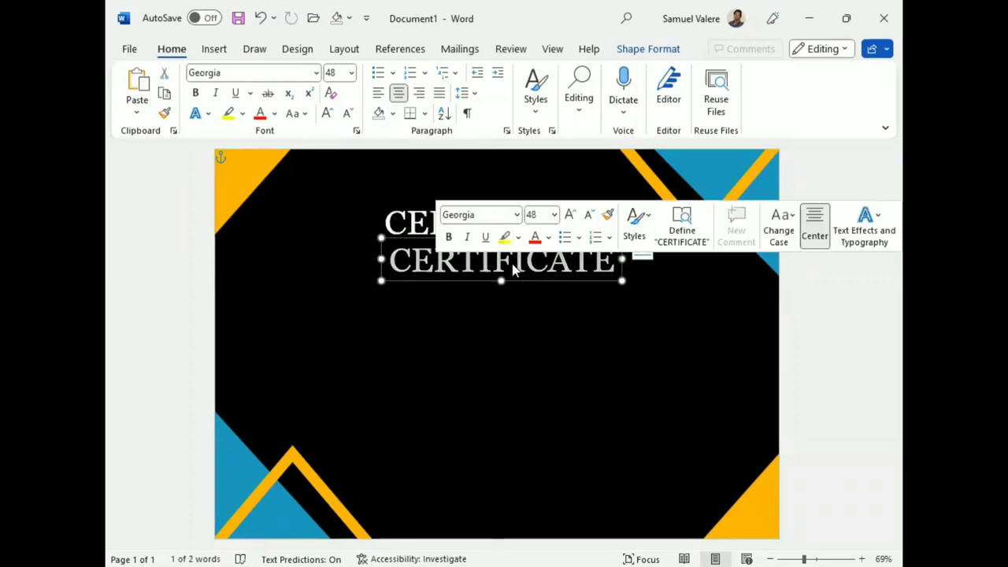
type("Of ")
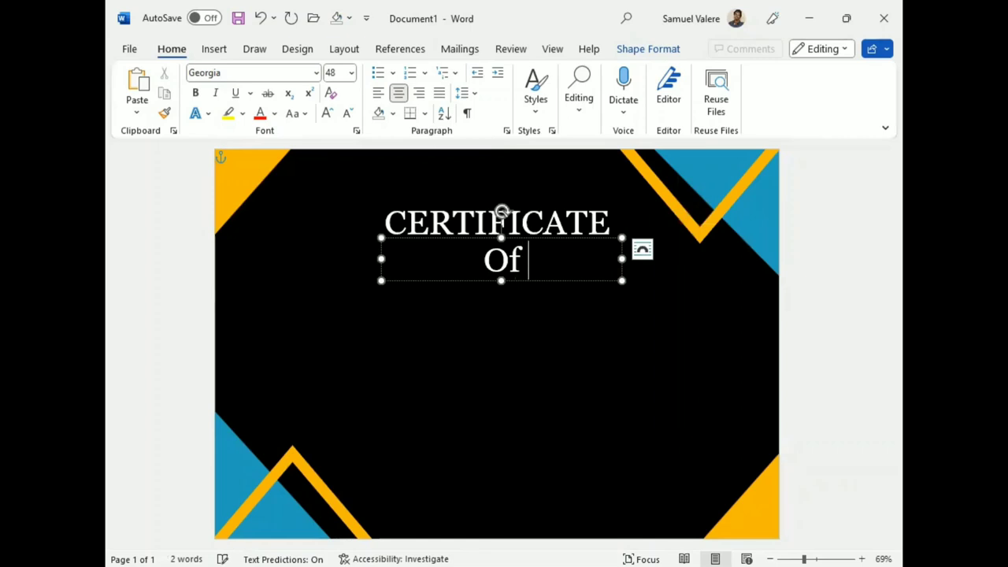
type("Apprecia")
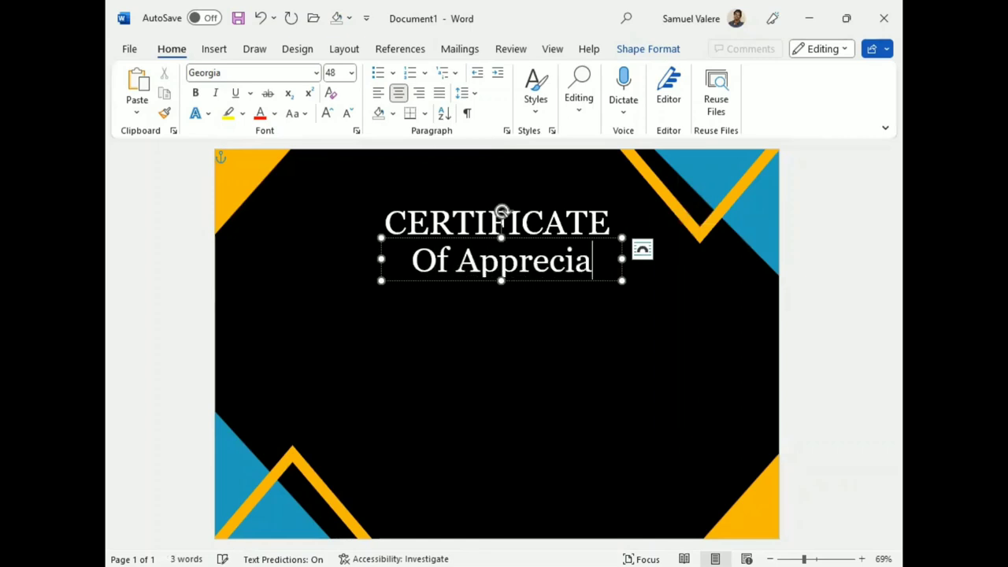
type("tio")
key("ctrl+BackSpace")
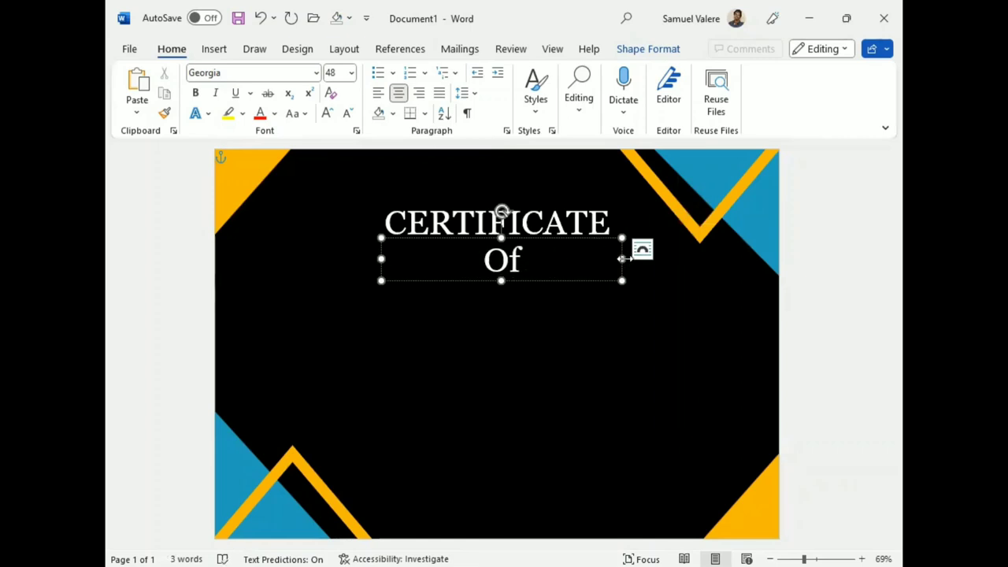
left_click_drag(622, 258, 658, 258)
- Make the subheading uppercase and shrink it to 20 pt
triple_click(578, 259)
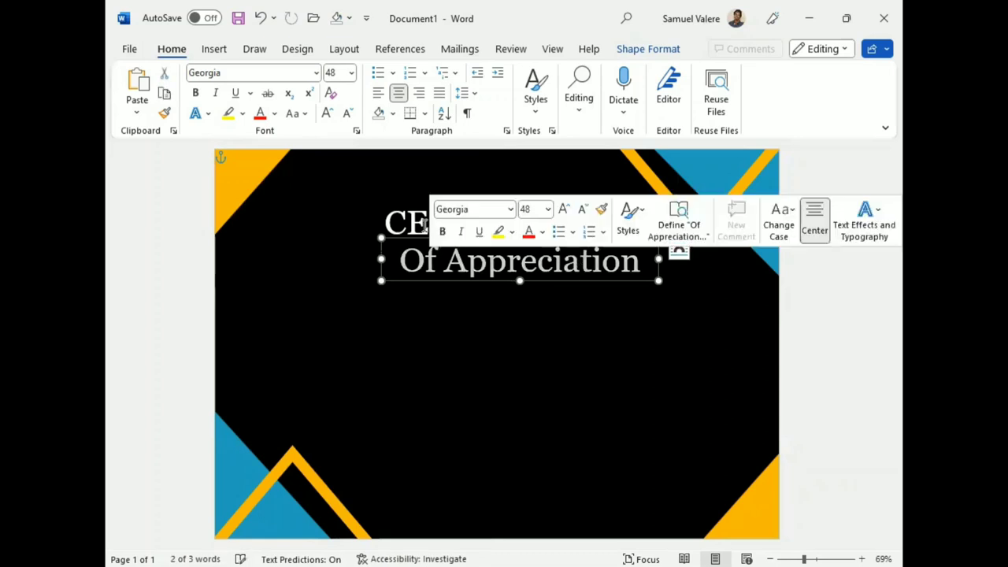
left_click(350, 114)
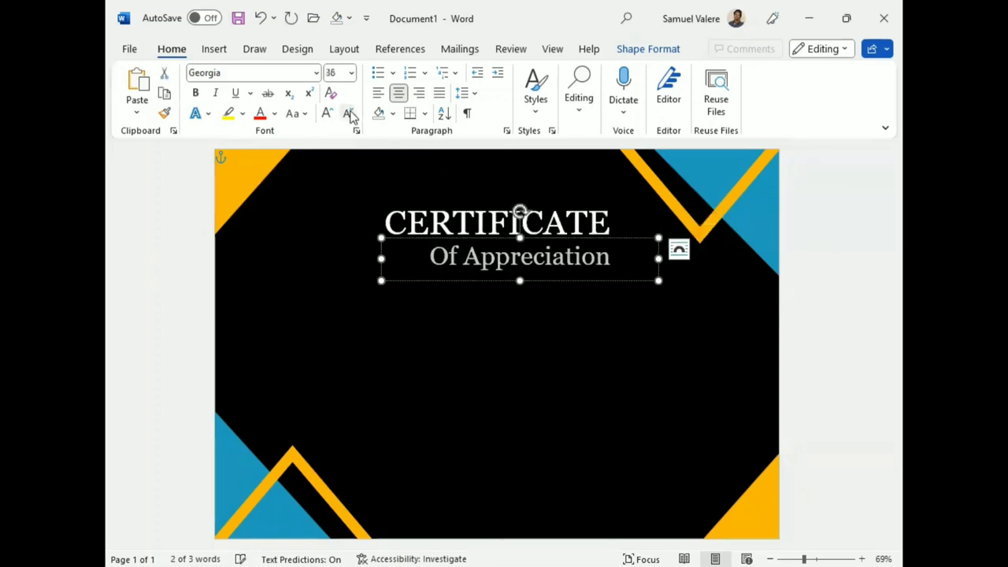
left_click(303, 115)
left_click(329, 179)
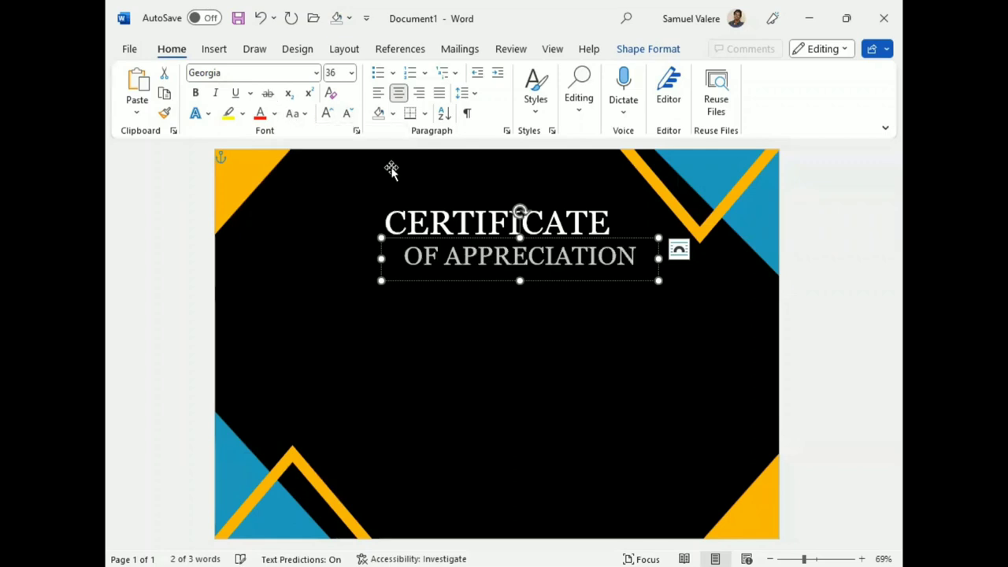
left_click(350, 113)
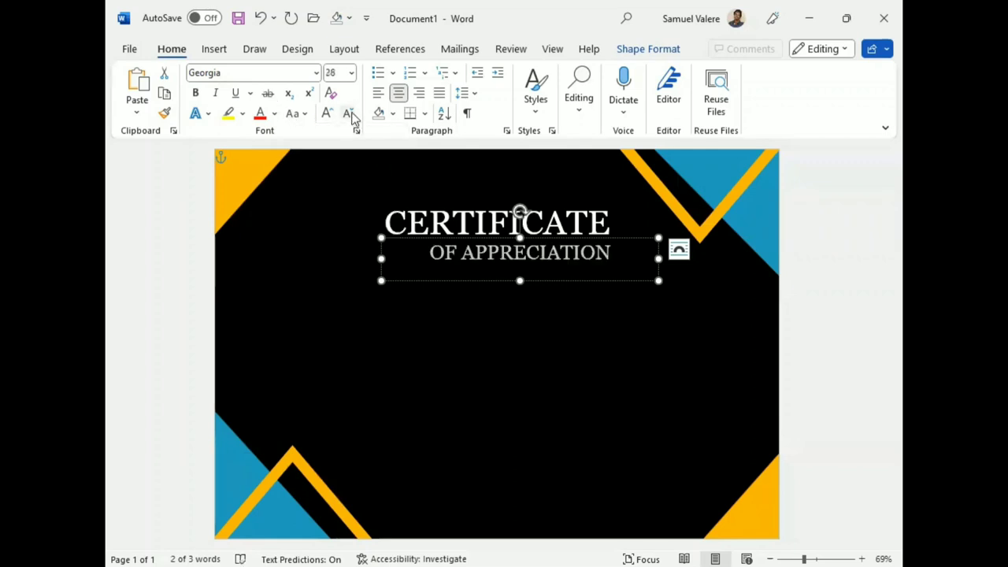
left_click(349, 114)
left_click(350, 114)
left_click(350, 114)
left_click(349, 115)
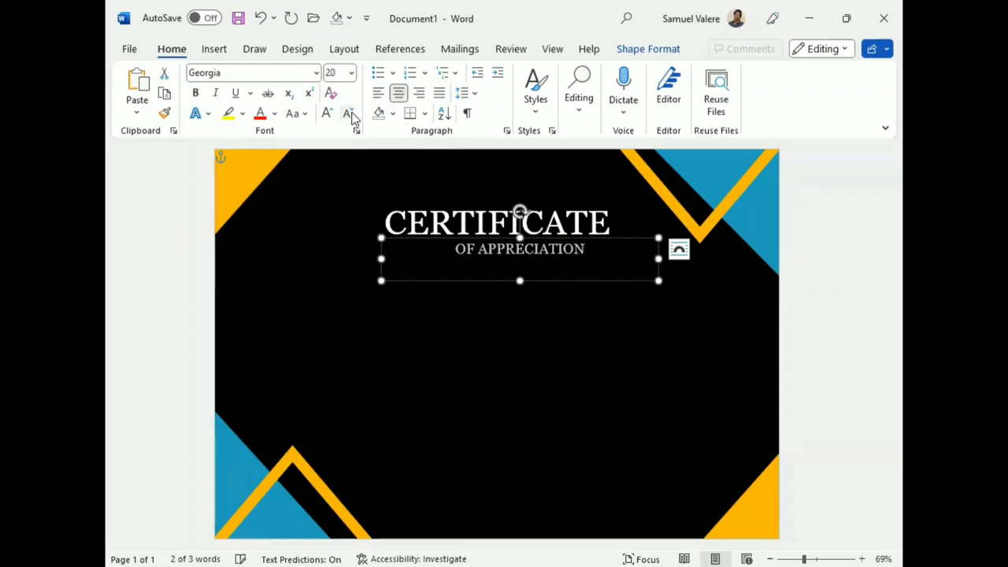
- Set the subheading's character spacing to Expanded
left_click(356, 131)
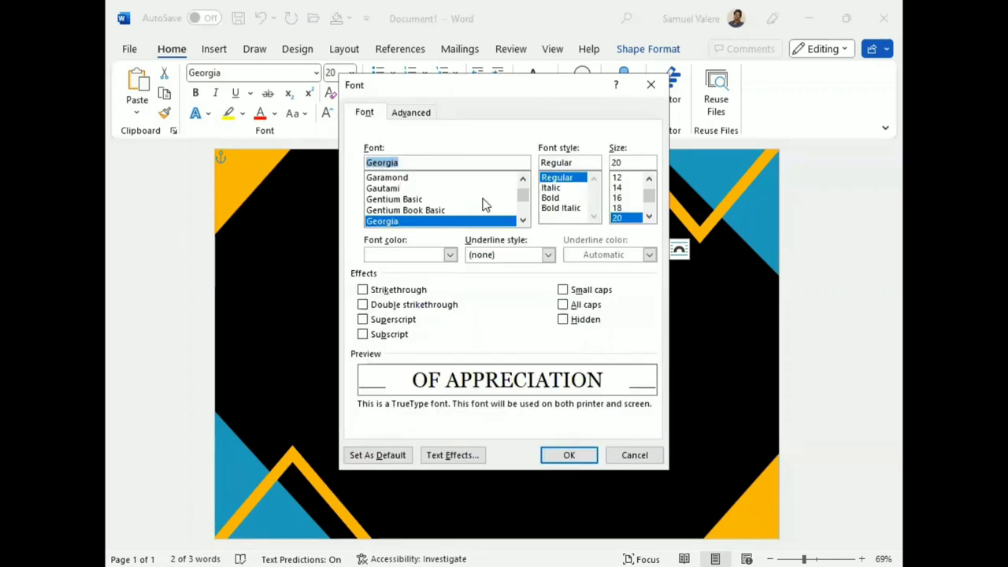
left_click(416, 115)
left_click(510, 168)
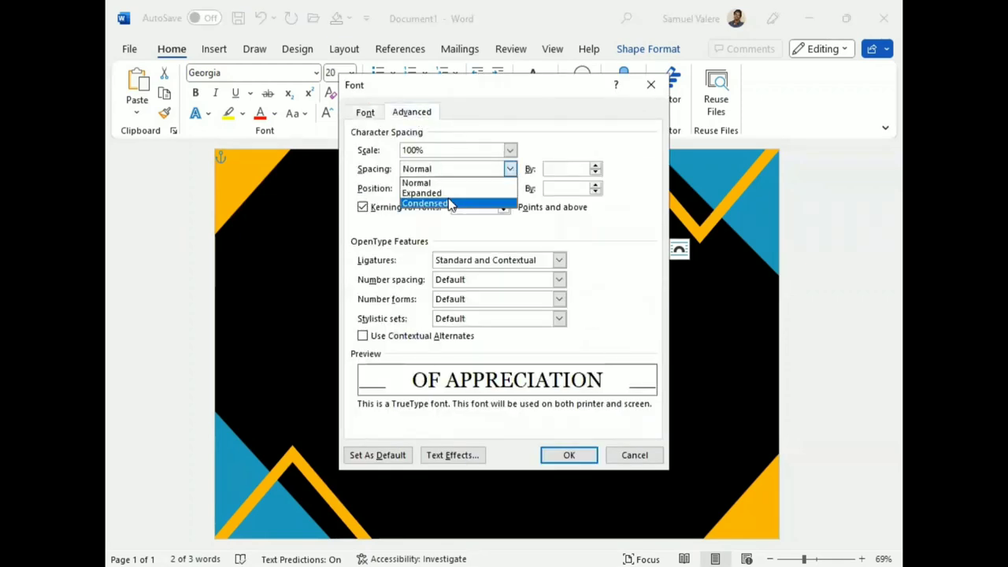
left_click(422, 193)
left_click(551, 167)
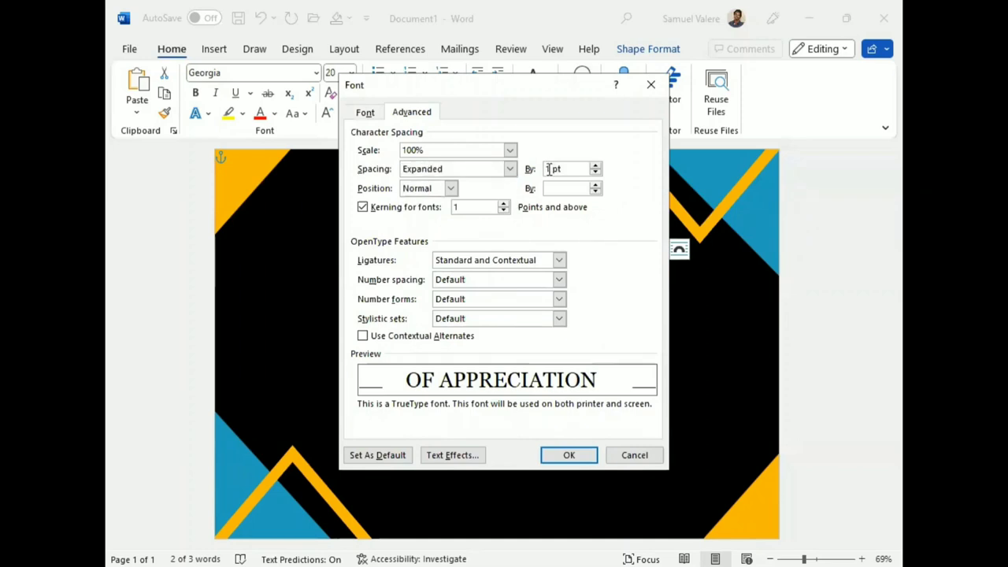
key("Return")
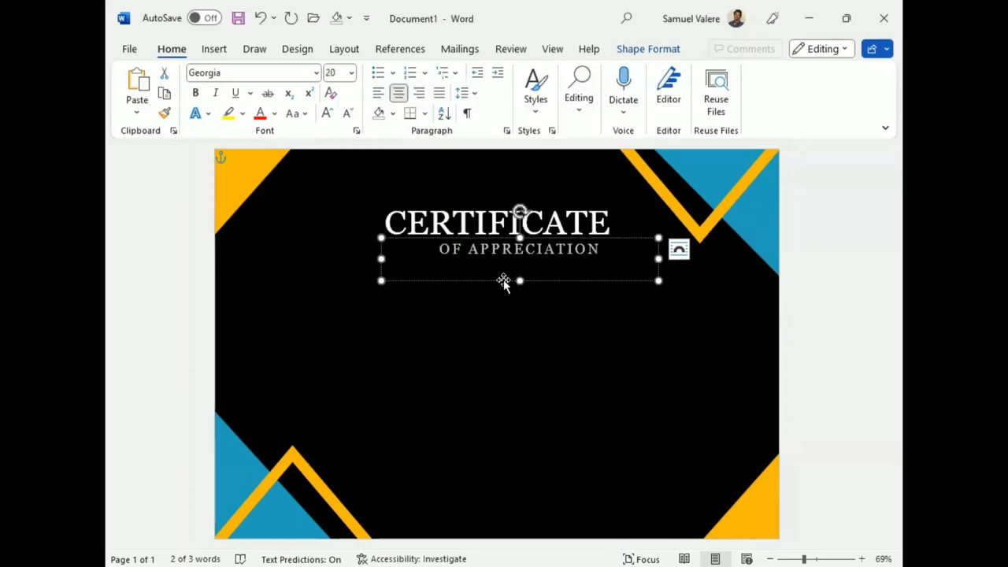
- Fit the box around OF APPRECIATION, colour it blue, and nudge it up under CERTIFICATE
left_click_drag(519, 280, 515, 258)
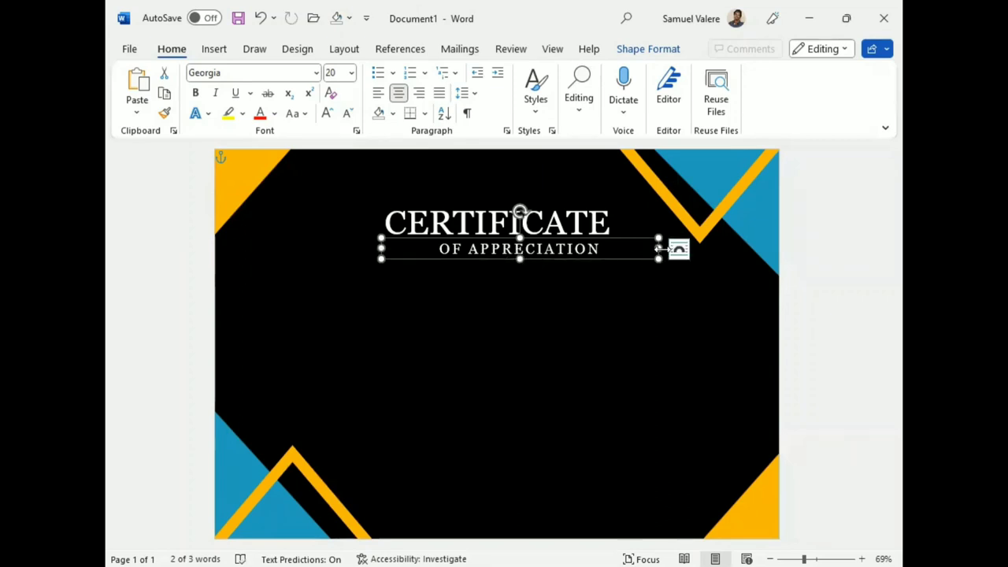
mouse_move(658, 249)
left_mouse_down()
mouse_move(567, 249)
mouse_move(546, 267)
left_mouse_up()
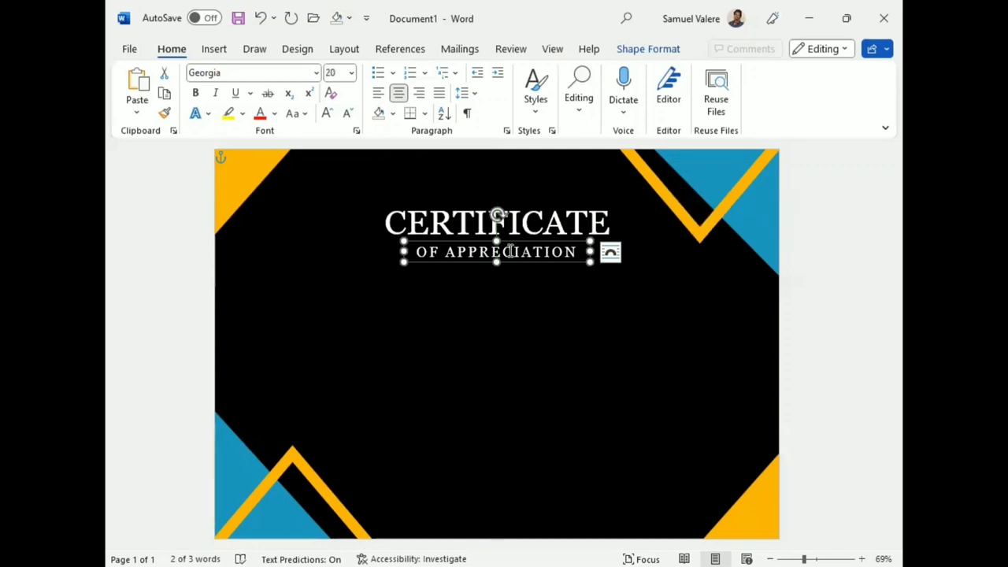
right_click(508, 246)
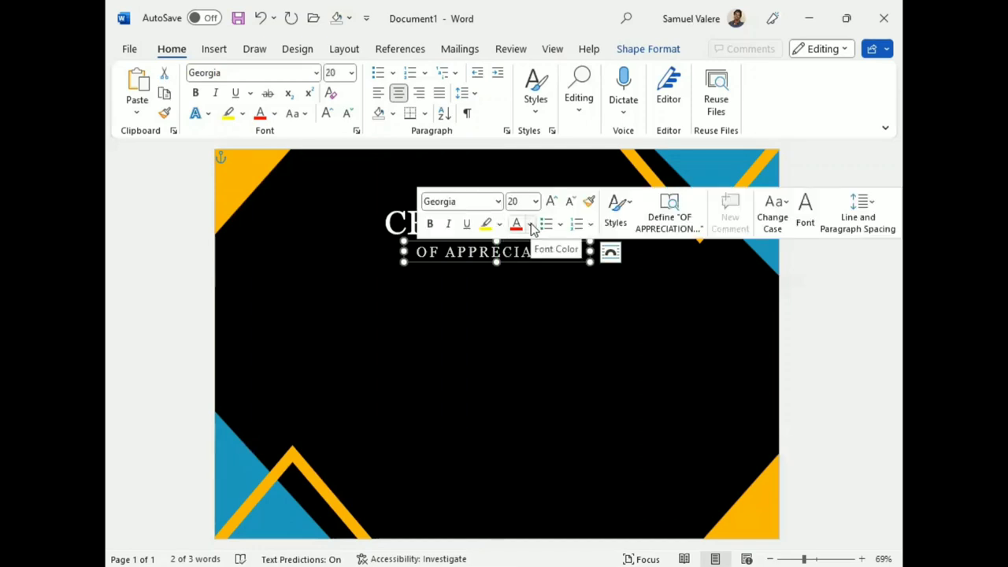
left_click(530, 225)
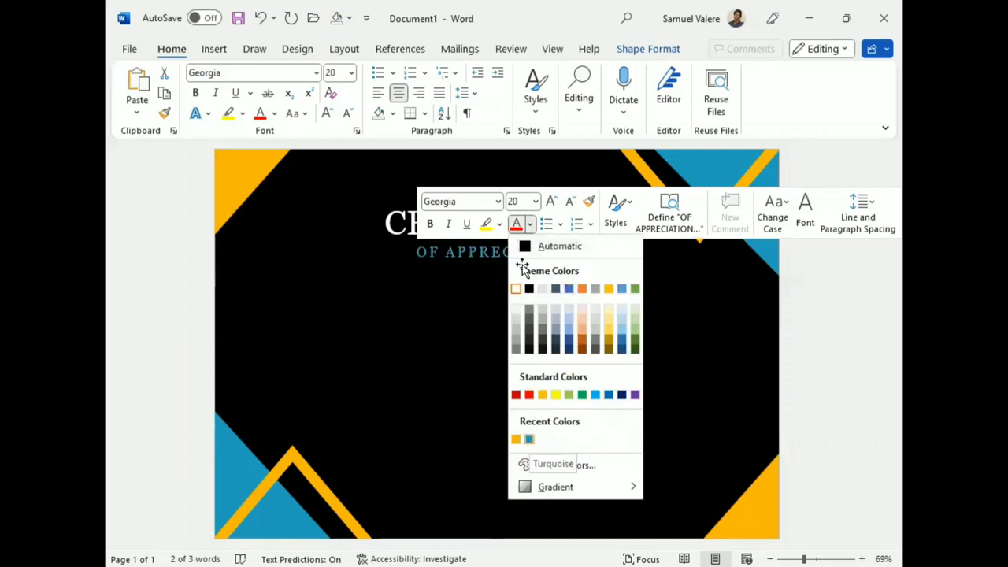
key("Escape")
key("Up")
key("Up")
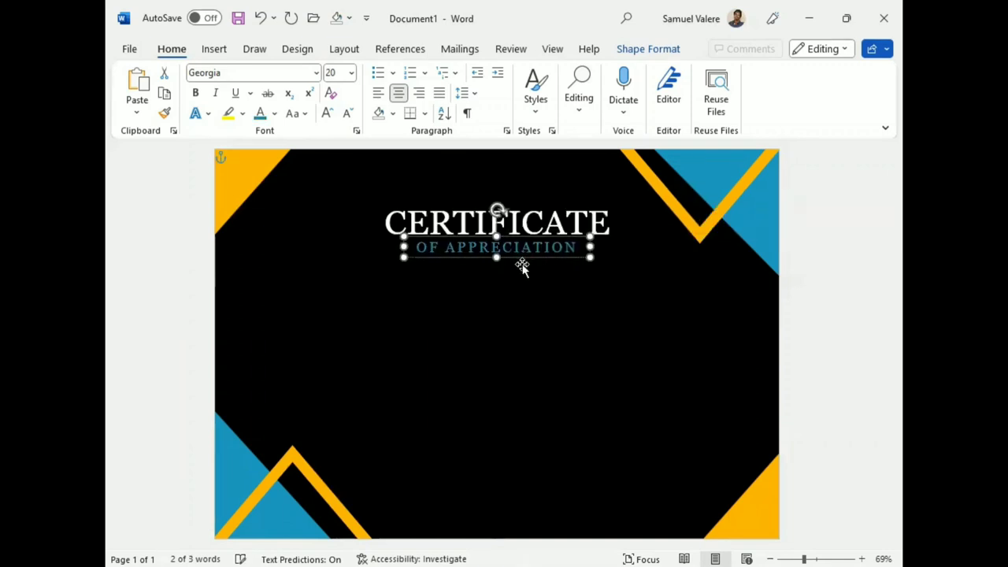
key("Up")
key("Up")
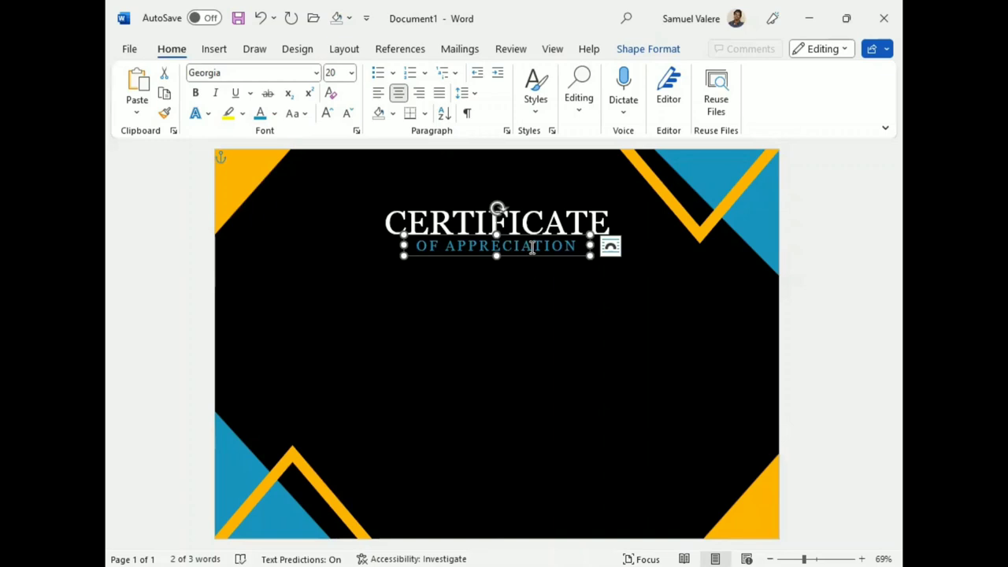
- Draw a wide text box below the subheading and type the presented-to line
left_click(213, 51)
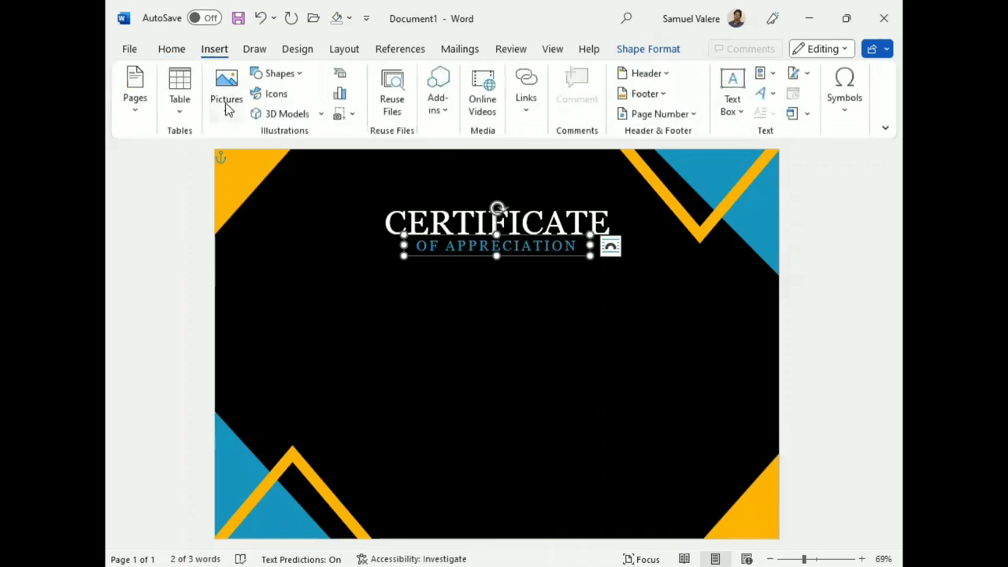
left_click(279, 75)
left_click(273, 117)
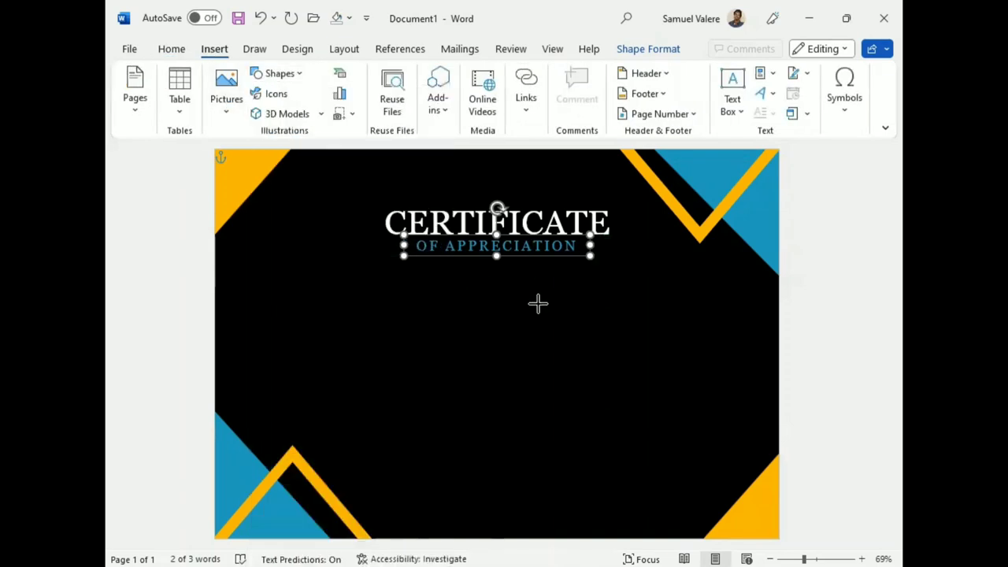
left_click_drag(551, 306, 434, 272)
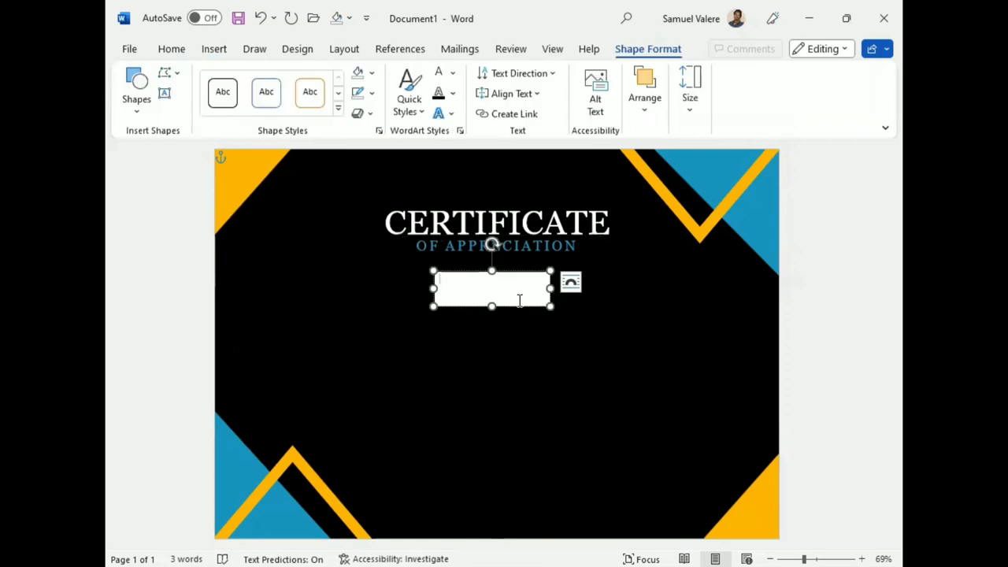
left_click_drag(550, 289, 675, 288)
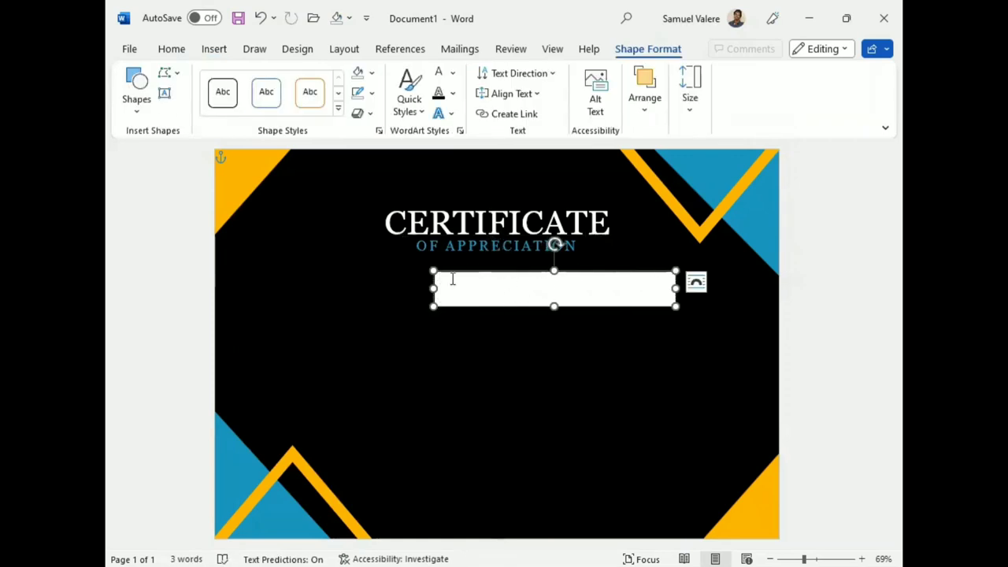
type("This Certificate Is Greatly Presented To")
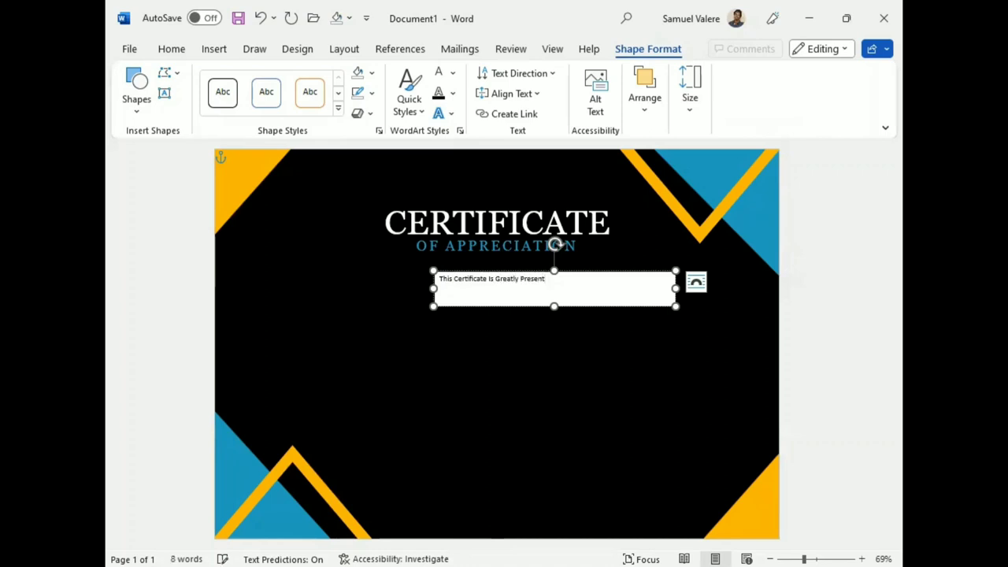
- Make the line uppercase, centred and set in Georgia
triple_click(498, 278)
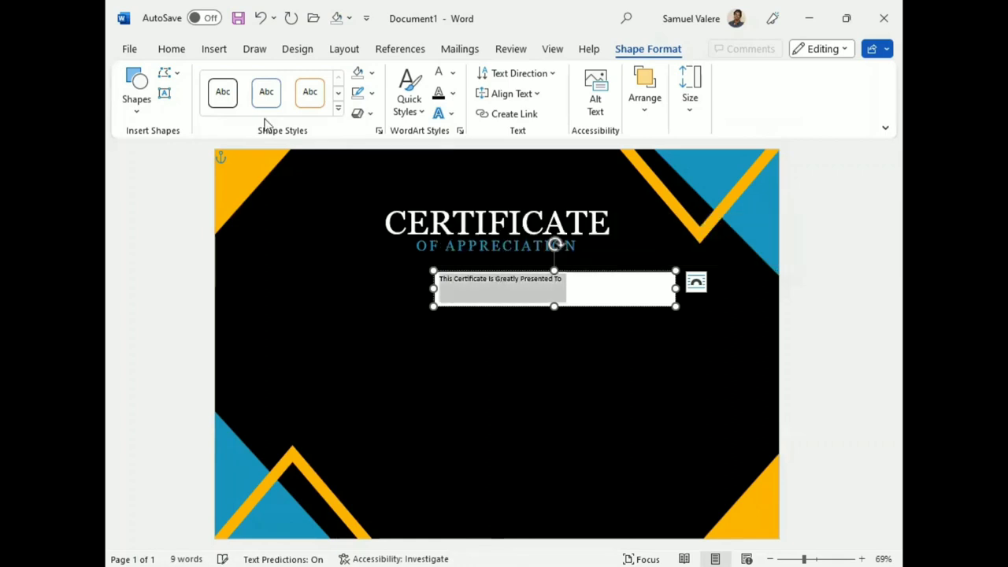
left_click(180, 50)
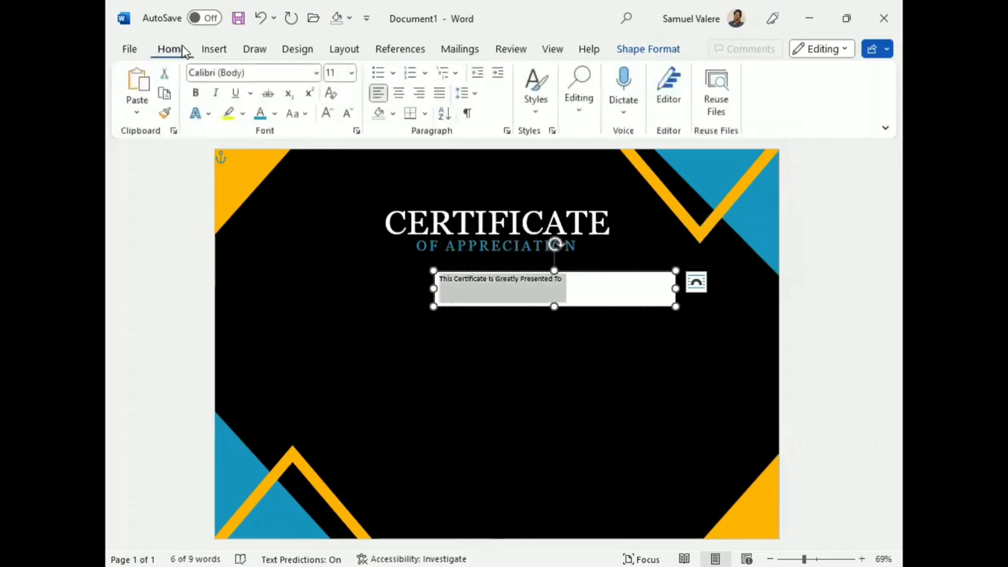
left_click(303, 117)
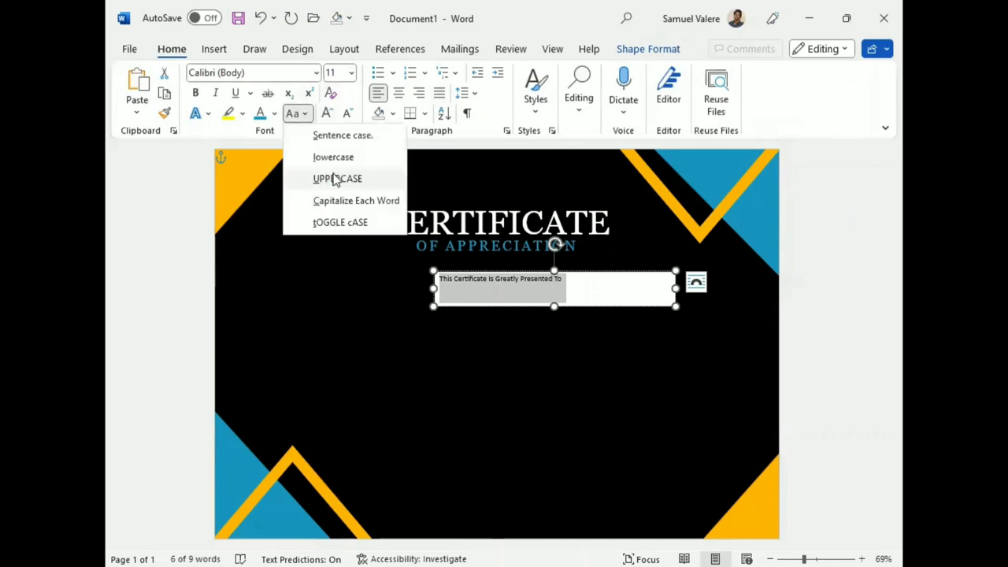
left_click(336, 180)
left_click(399, 93)
left_click(289, 73)
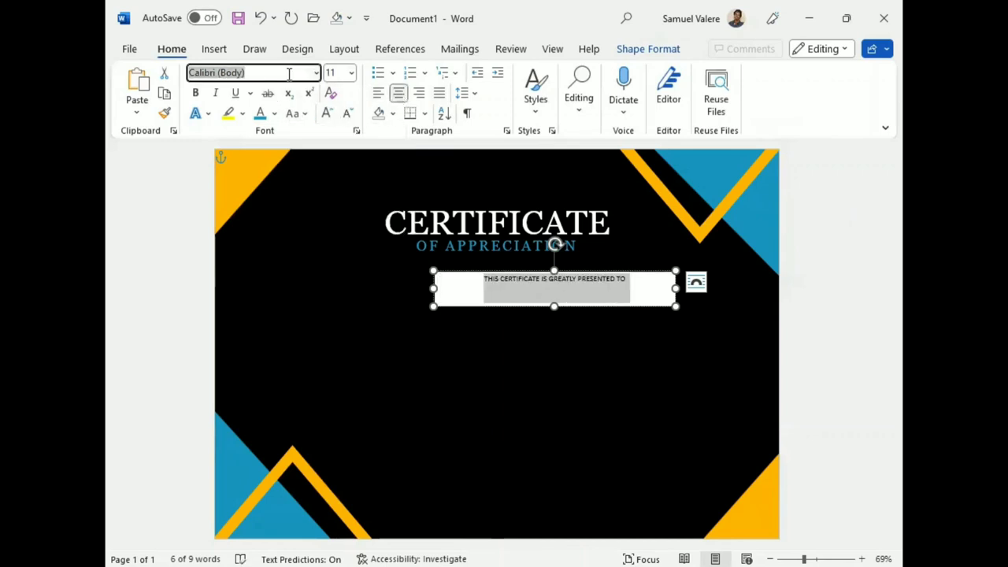
type("Georgia")
key("Return")
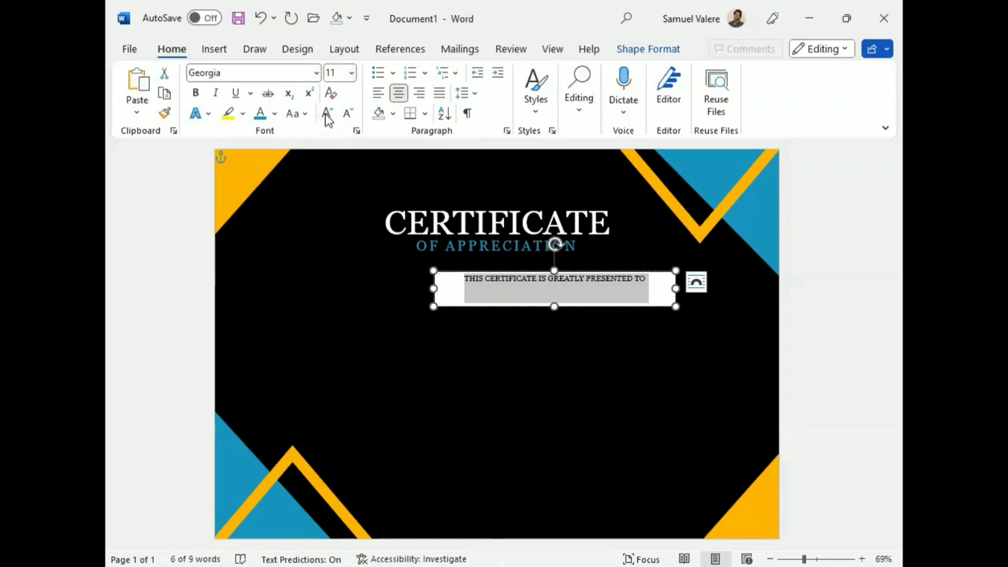
- Keep the line at 12 pt and expand its letter spacing by 3 pt
left_click(326, 114)
left_click(326, 115)
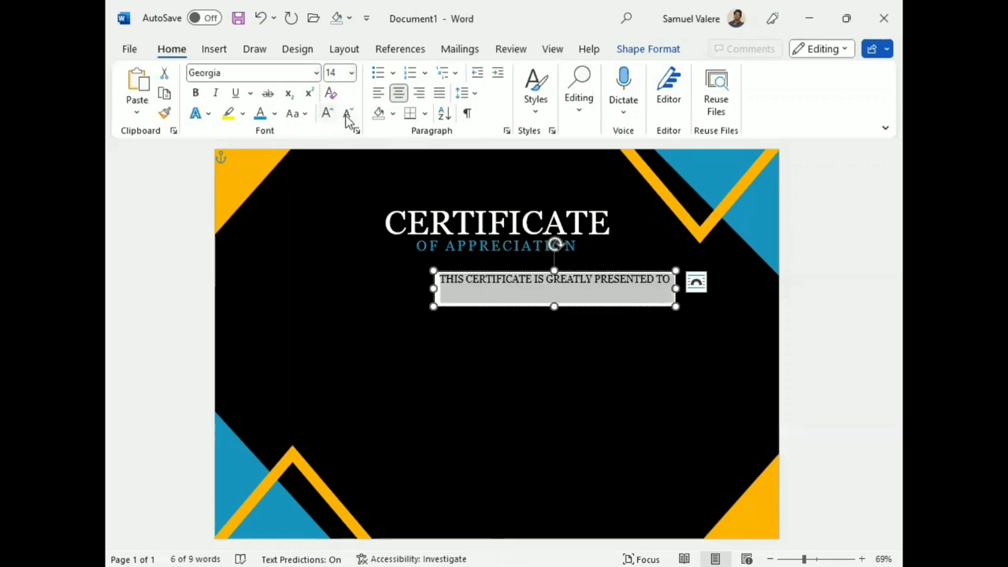
left_click(347, 114)
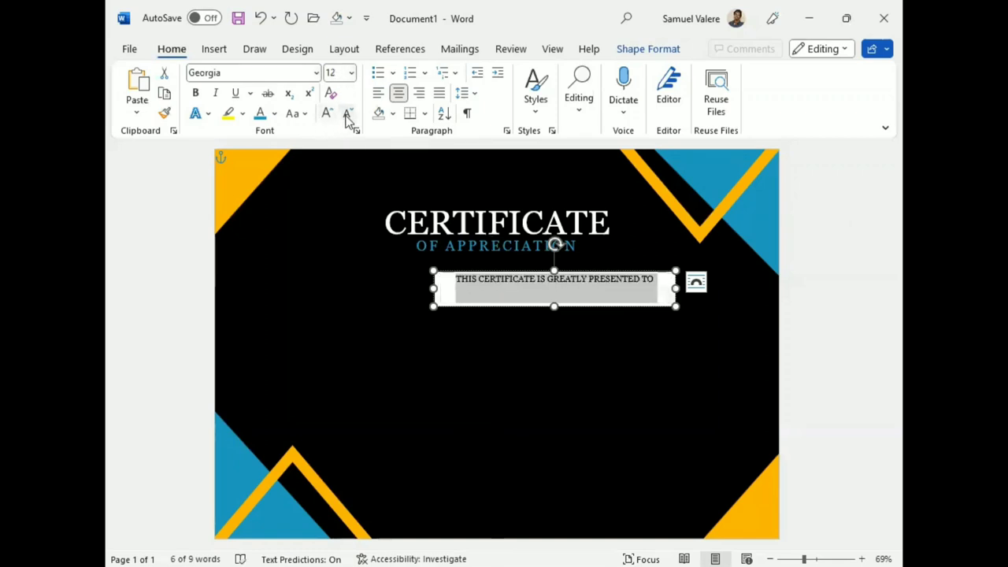
left_click(355, 131)
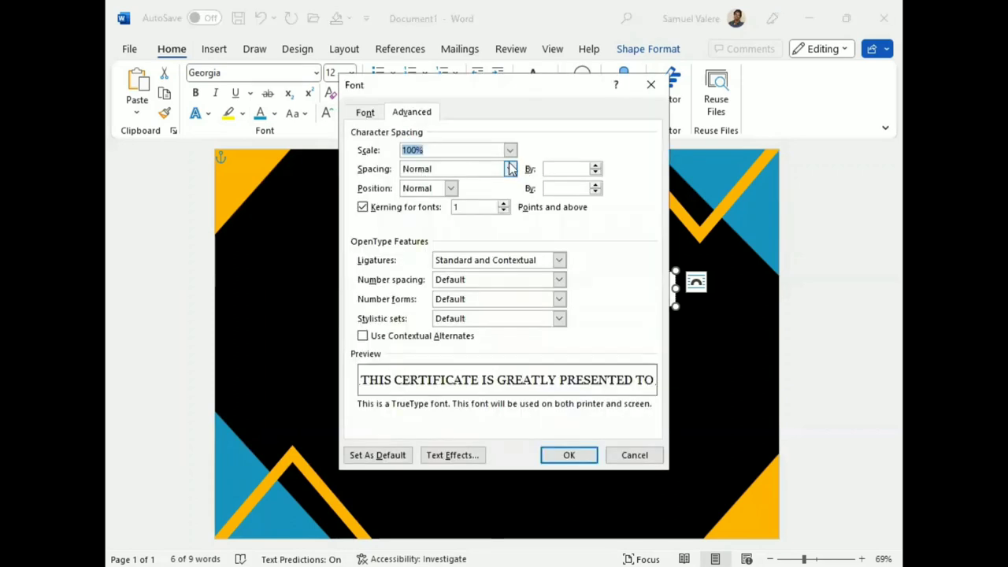
left_click(510, 168)
left_click(461, 196)
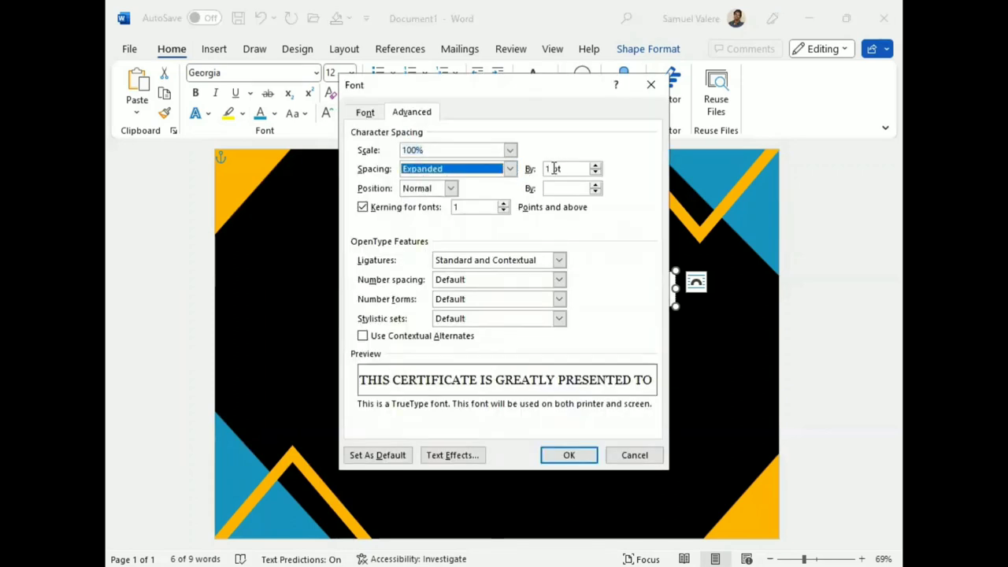
left_click(549, 169)
type("3")
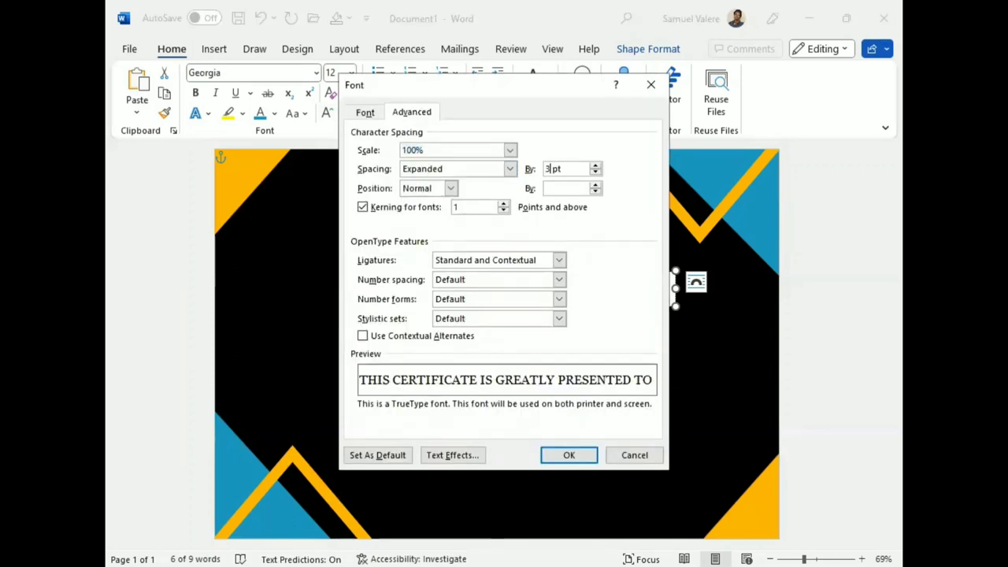
key("Return")
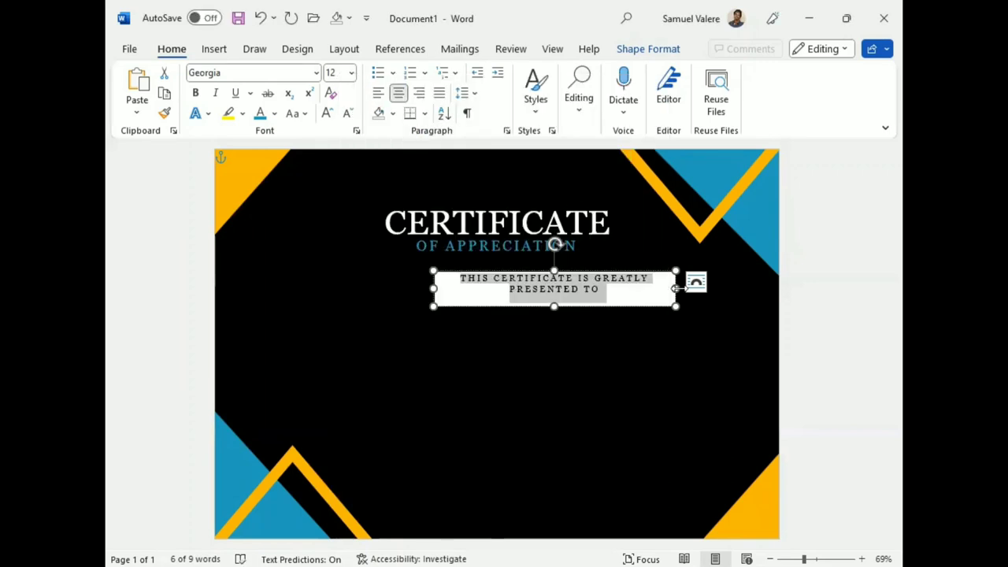
- Widen the box, remove its outline and fill, and shrink its height to the text
left_click_drag(432, 288, 371, 288)
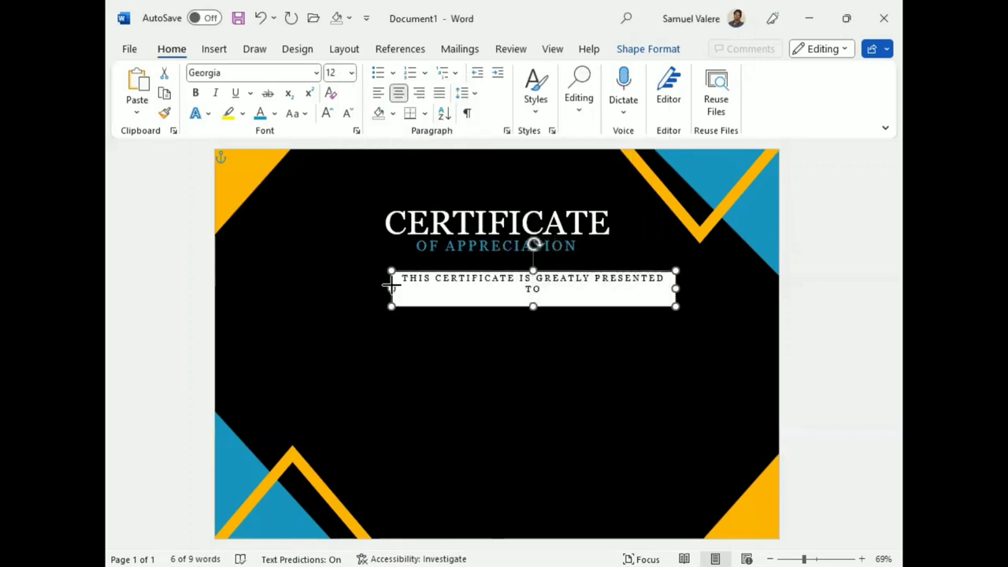
left_click(647, 48)
left_click(371, 94)
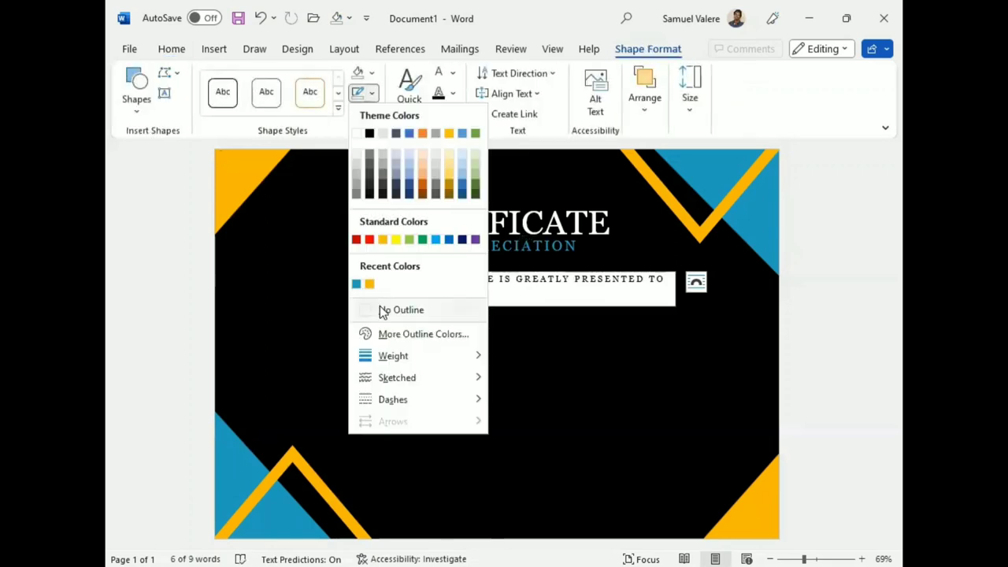
left_click(365, 307)
left_click(372, 73)
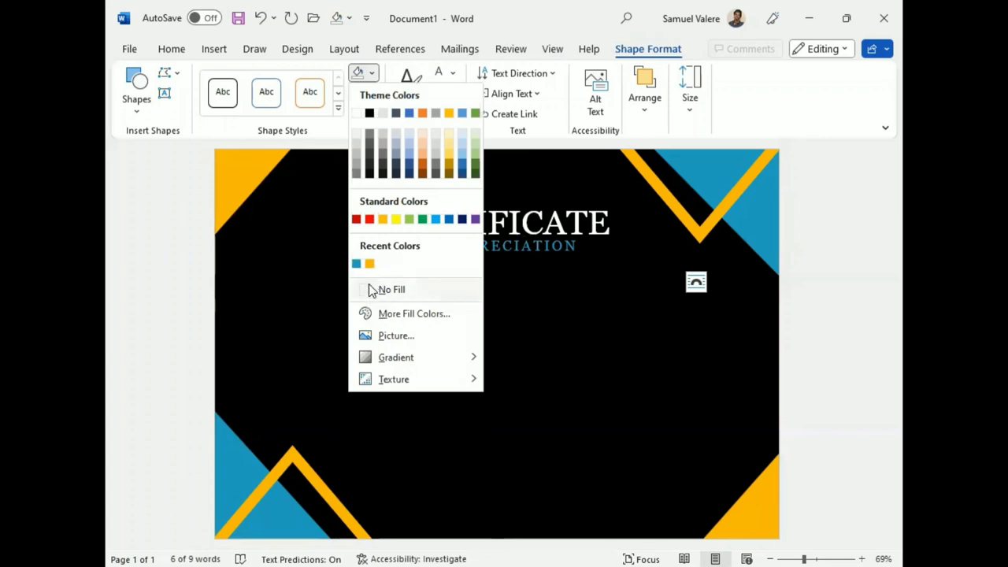
left_click(365, 289)
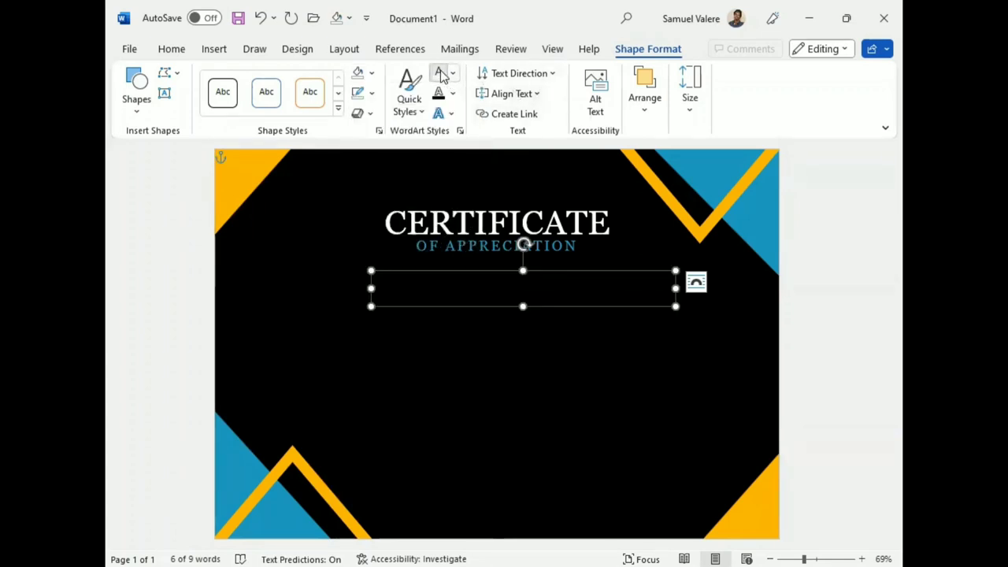
type("THIS CERTIFICATE IS GREATLY PRESENTED TO")
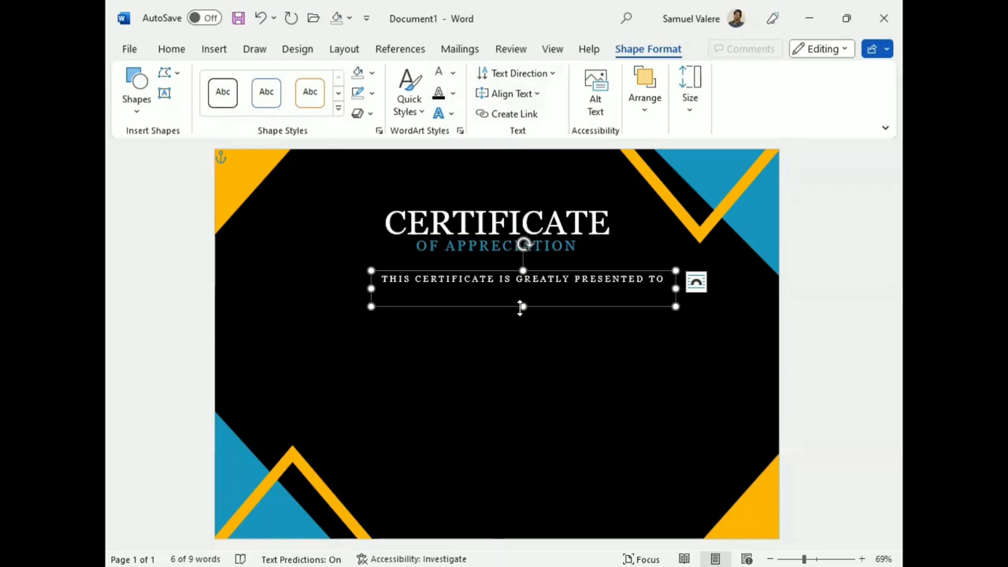
mouse_move(520, 306)
left_mouse_down()
mouse_move(522, 289)
mouse_move(509, 292)
left_mouse_up()
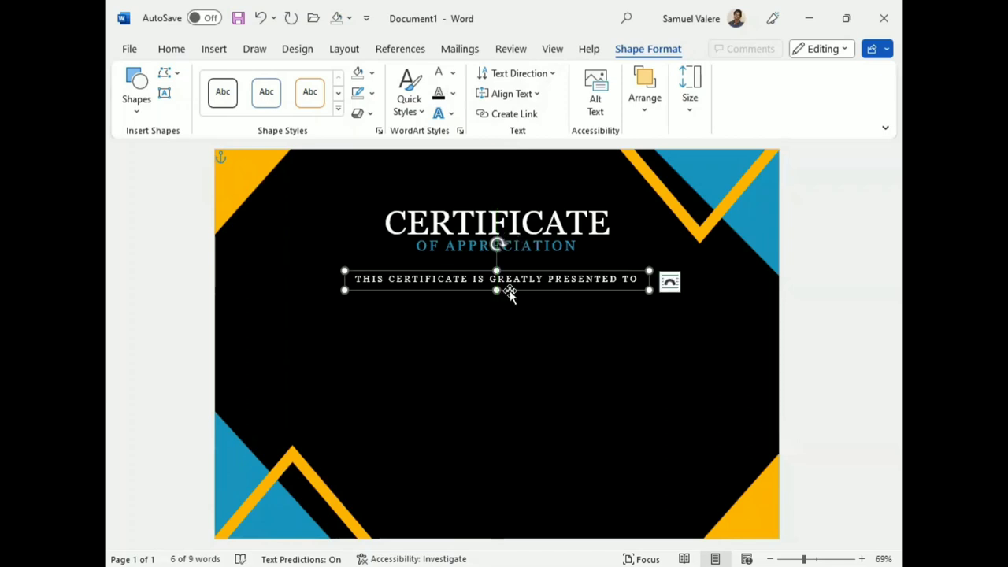
left_click(540, 259)
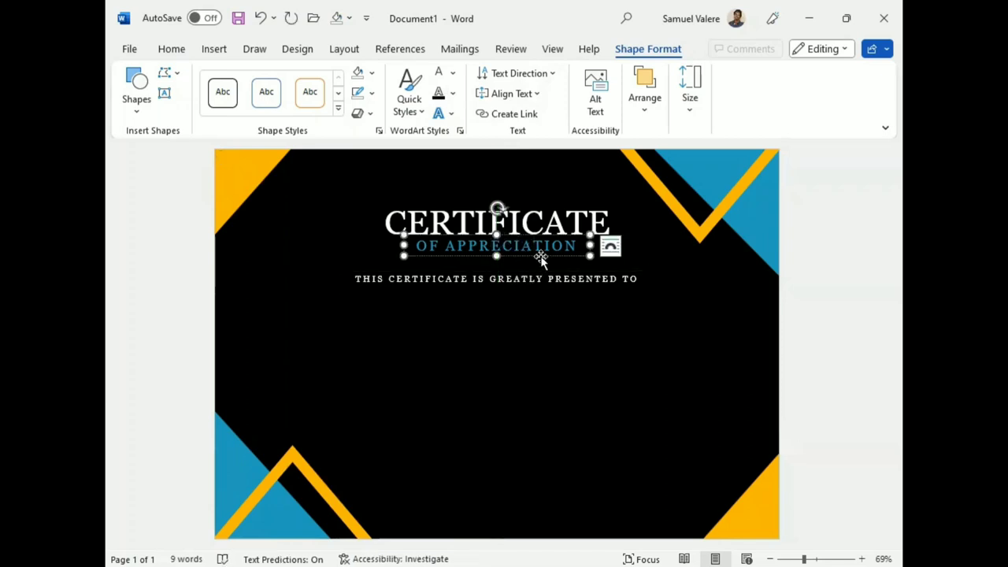
- Duplicate the CERTIFICATE heading below the presented-to line and replace its word with the recipient's full name
left_click(526, 202)
left_click(527, 203)
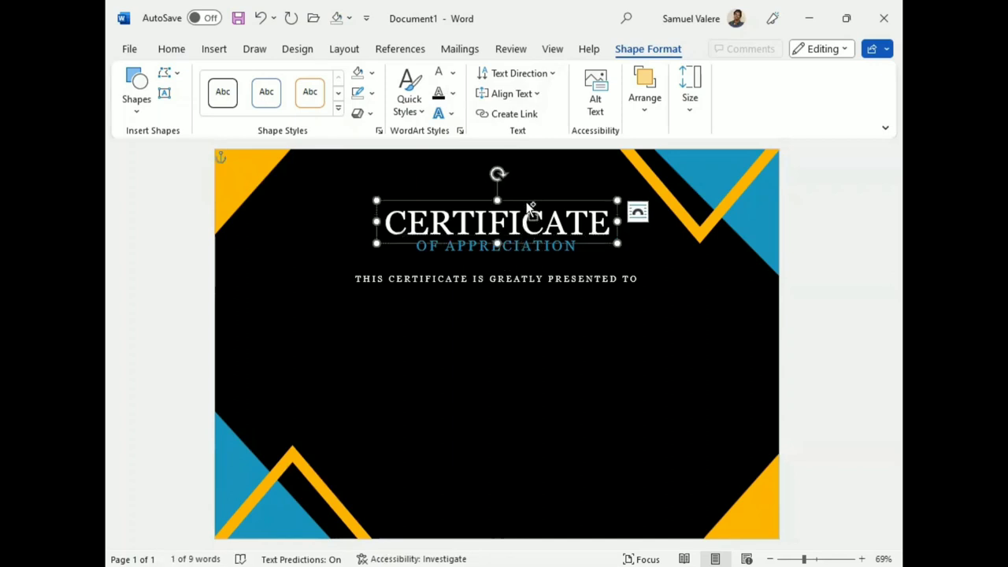
left_click_drag(531, 207, 535, 340)
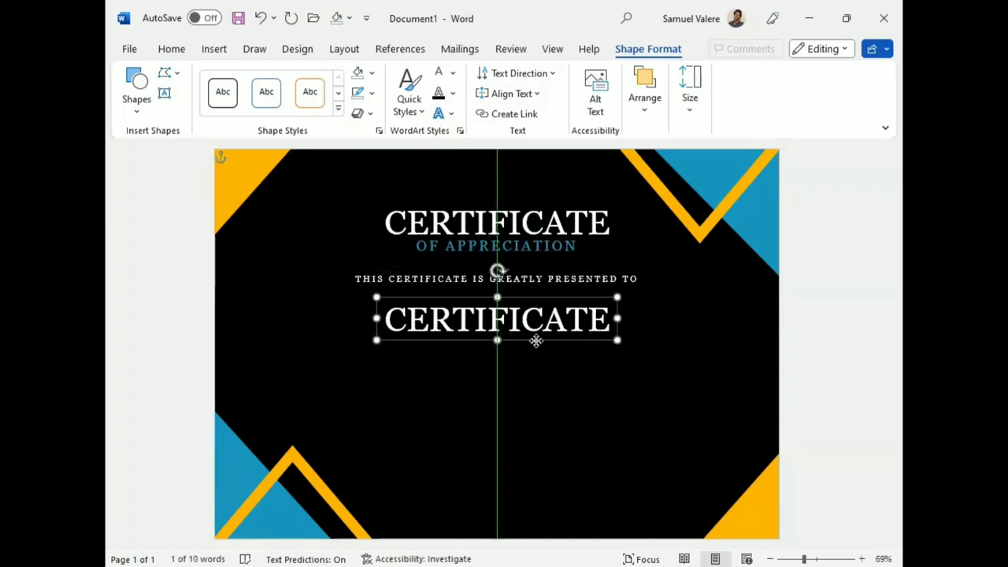
double_click(518, 327)
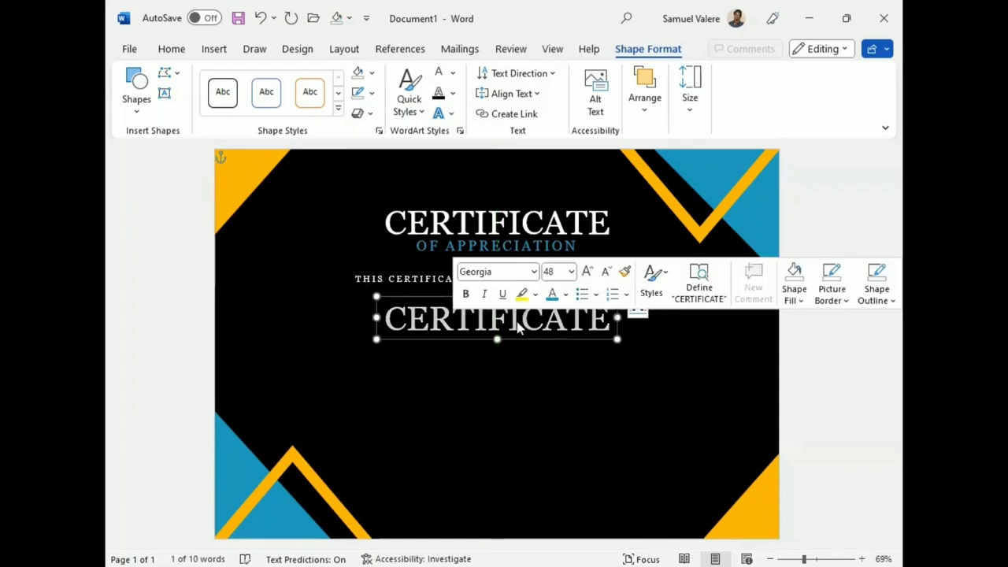
type("Adel")
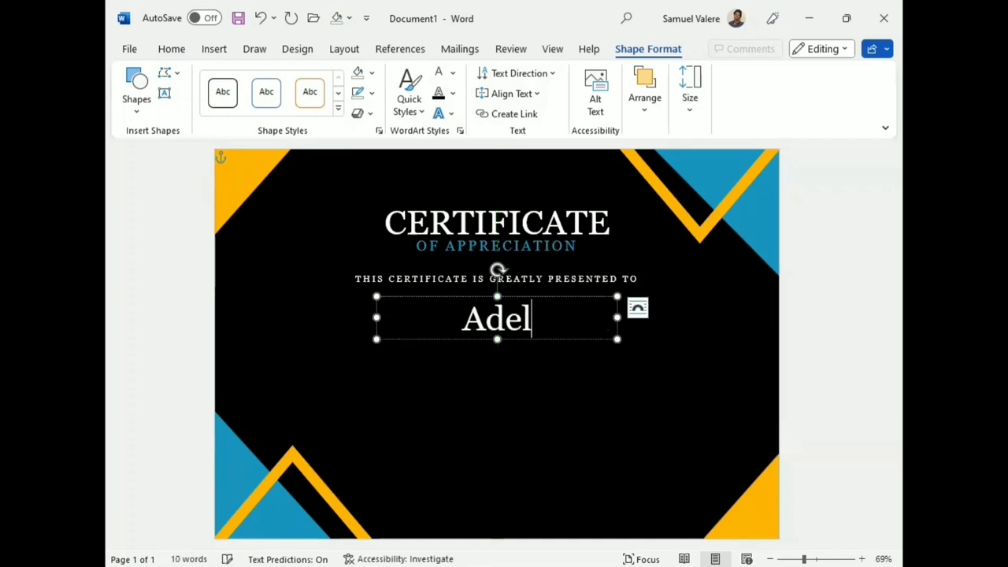
type("son Fre")
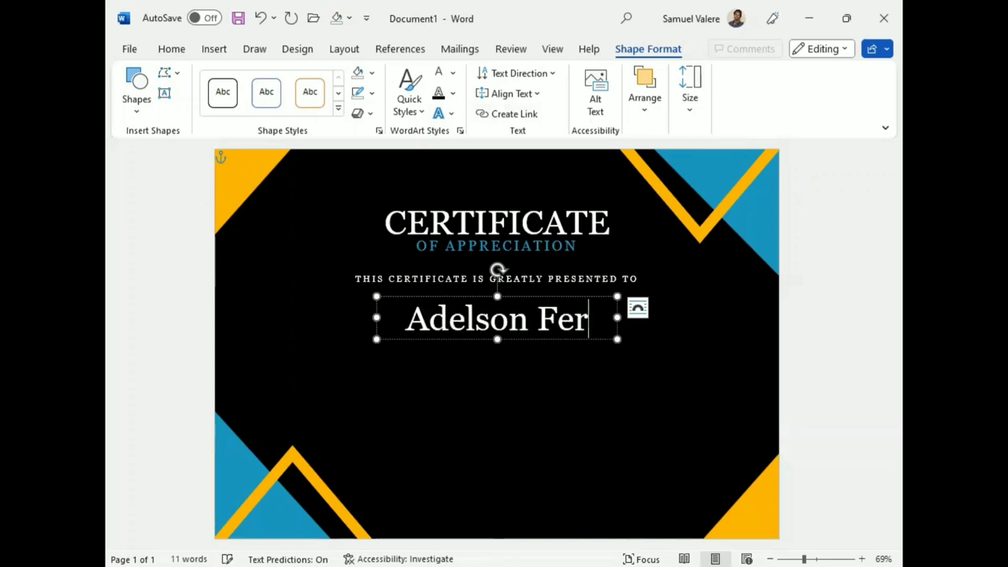
type("na")
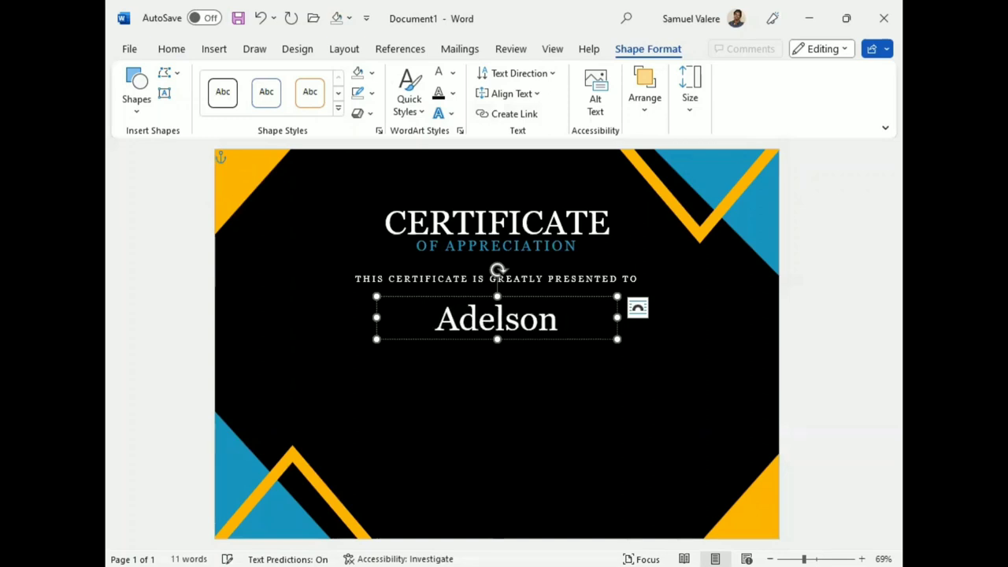
- Widen the name box and centre it on the page
left_click_drag(618, 319, 693, 319)
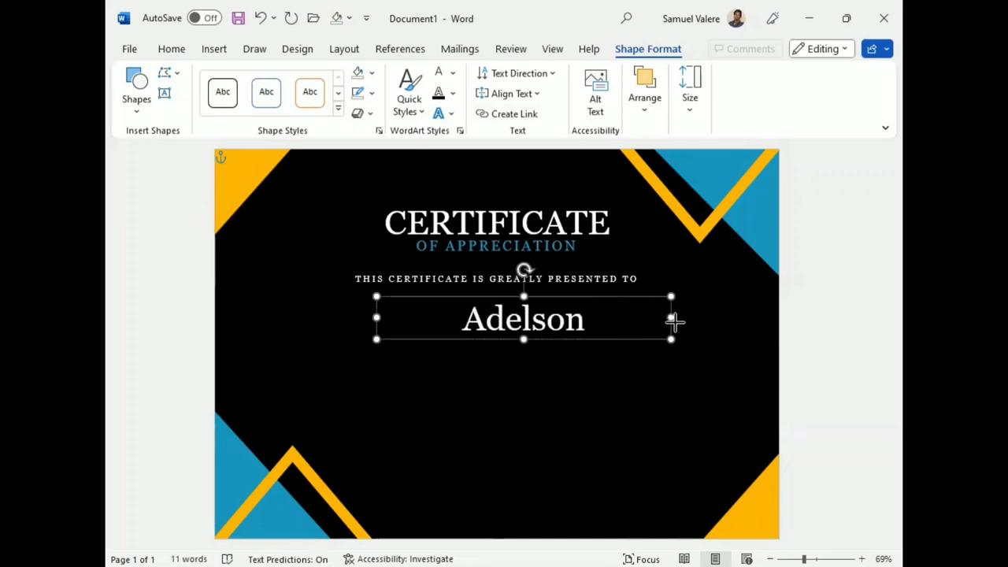
left_click(572, 342)
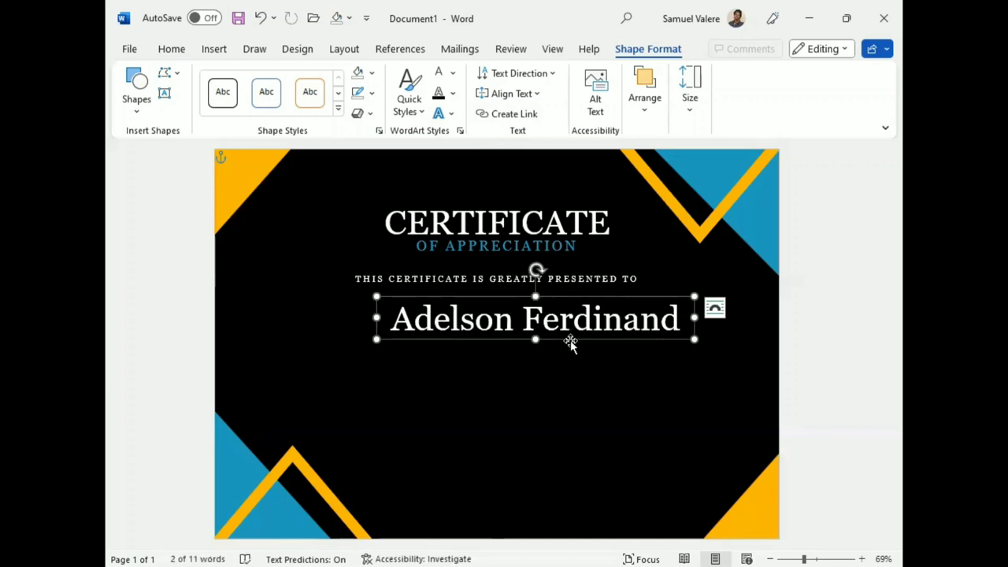
left_click_drag(572, 344, 528, 344)
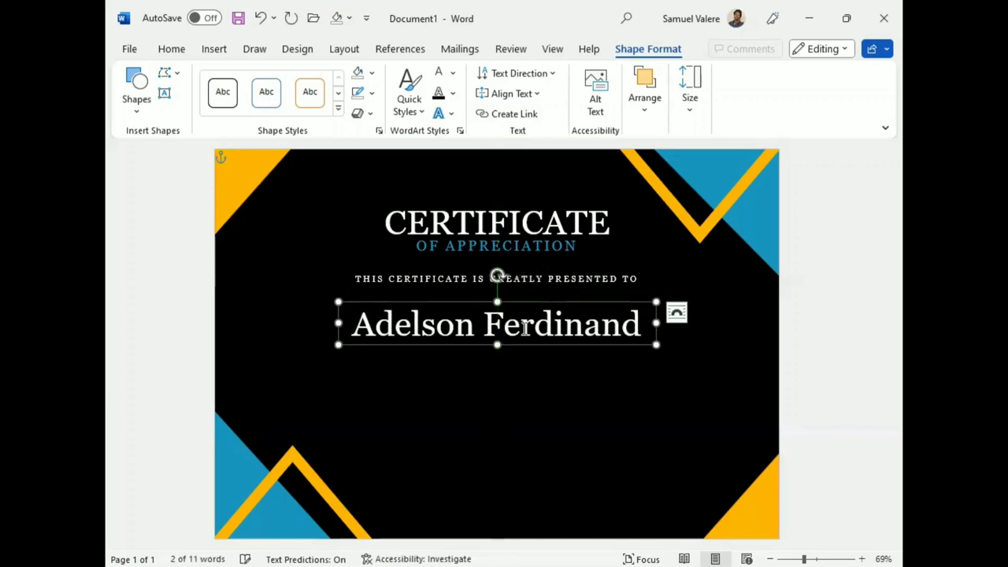
right_click(528, 331)
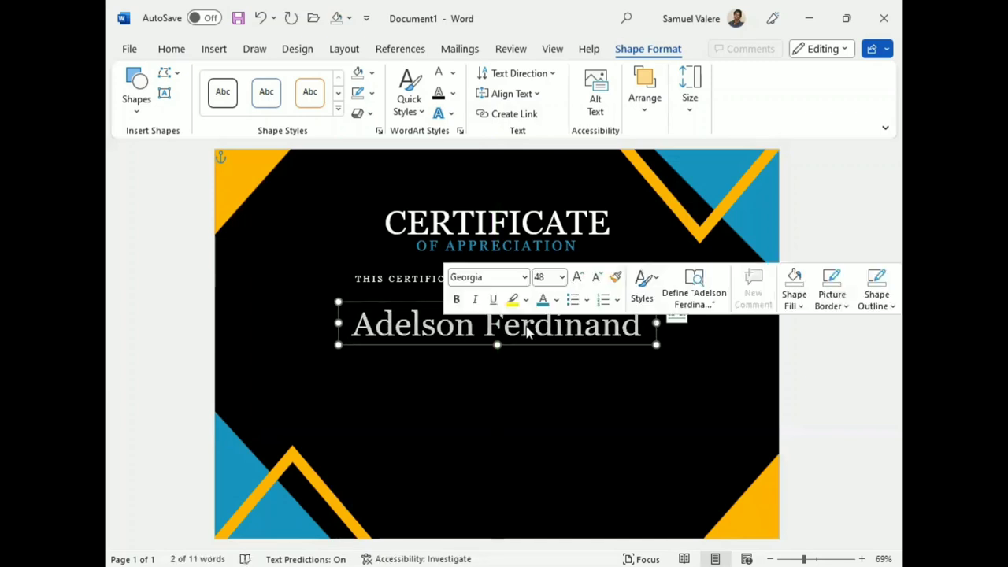
- Set the name in 72 pt Vivaldi, enlarge its box, and colour it orange-gold
left_click(173, 51)
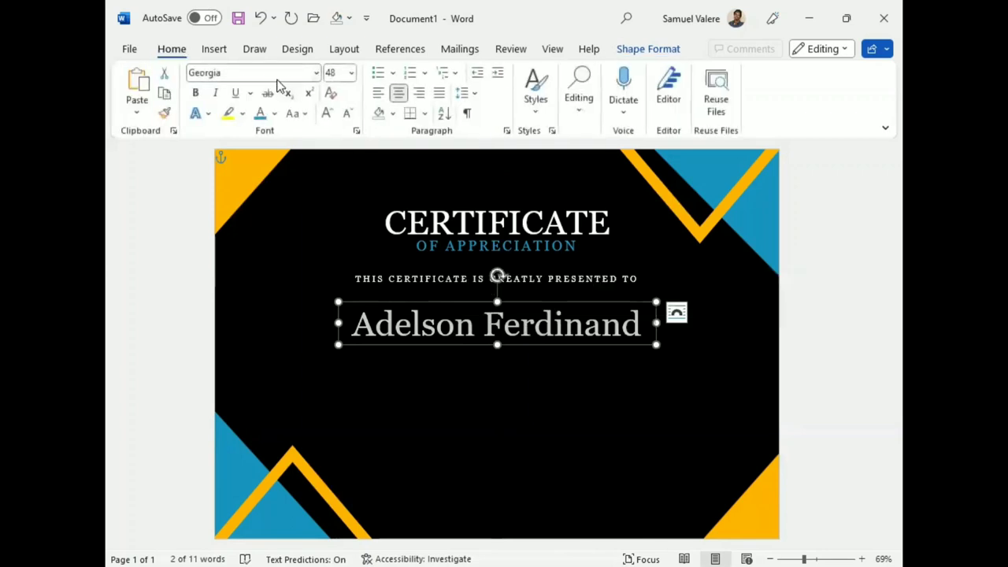
left_click(260, 71)
type("Vivaldi")
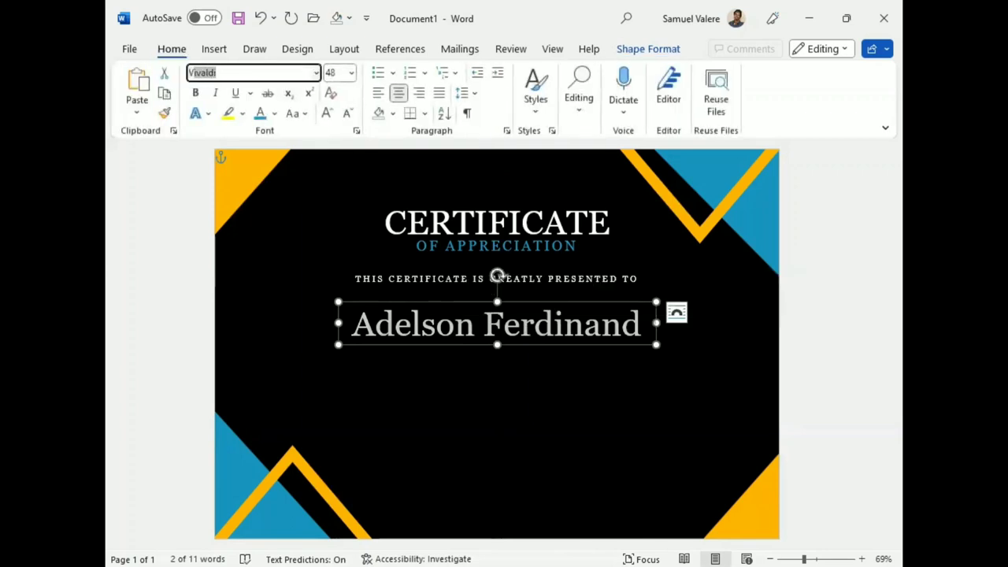
key("Return")
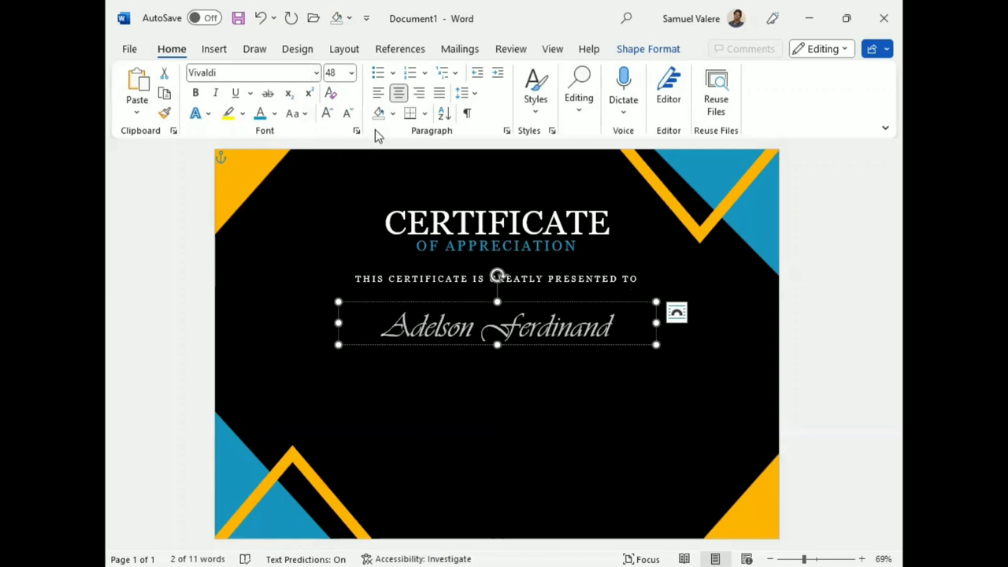
left_click(326, 114)
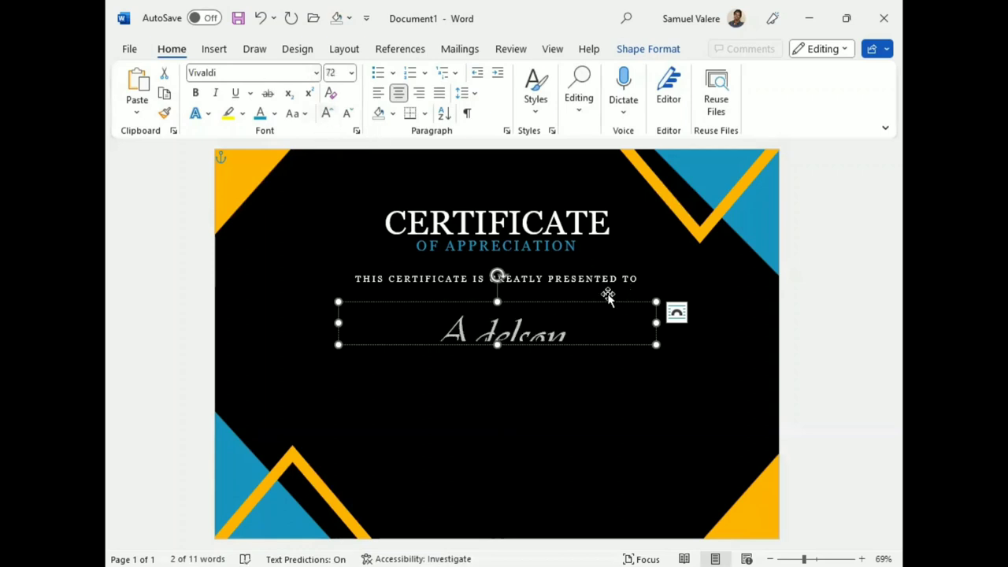
left_click_drag(656, 323, 699, 326)
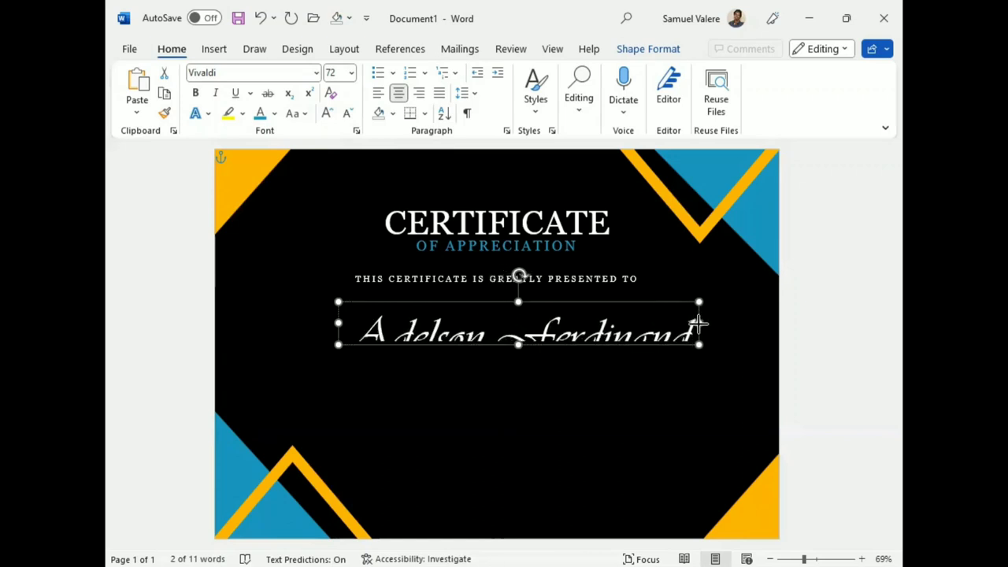
mouse_move(518, 352)
left_mouse_down()
mouse_move(518, 373)
mouse_move(508, 363)
left_mouse_up()
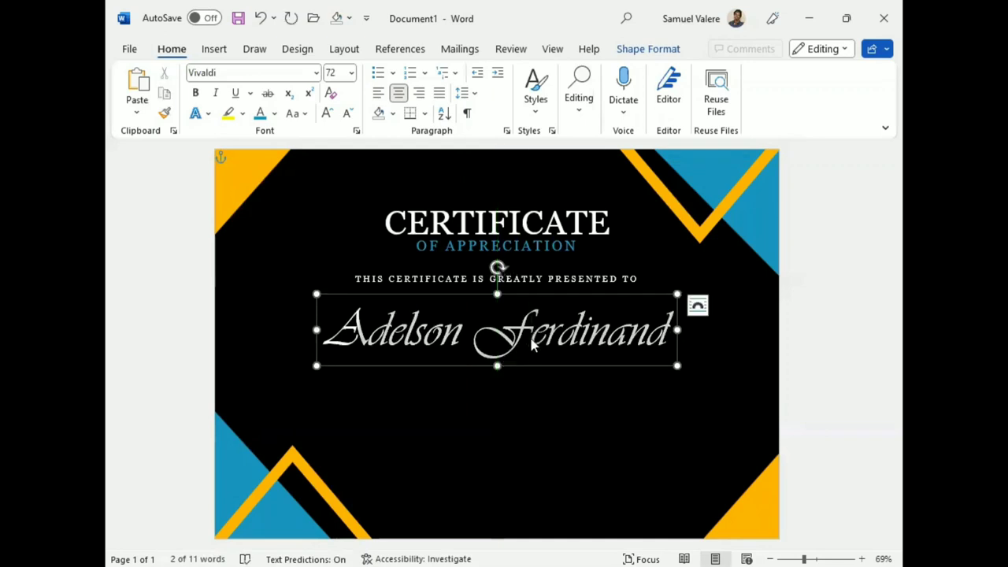
triple_click(533, 338)
left_click(572, 313)
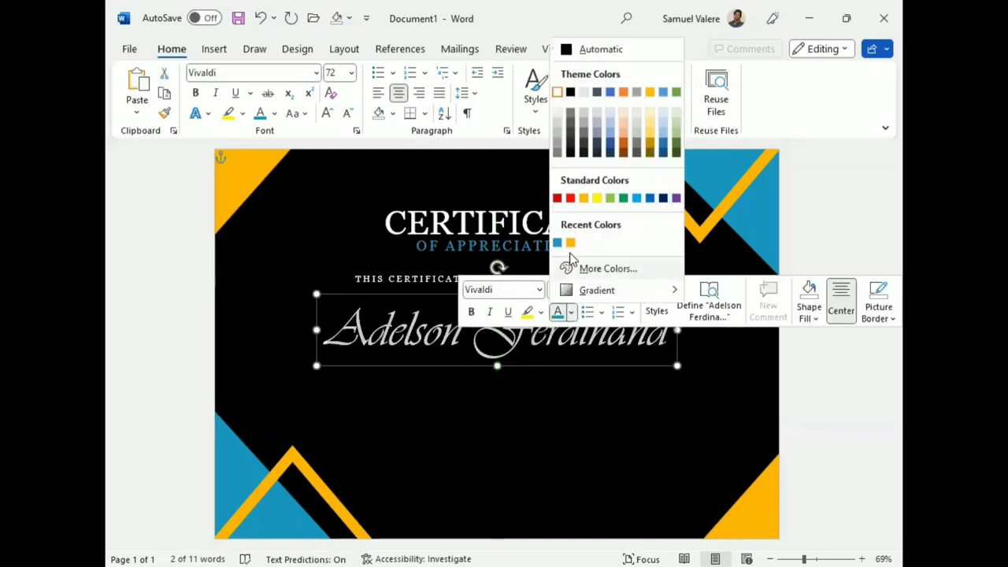
left_click(525, 373)
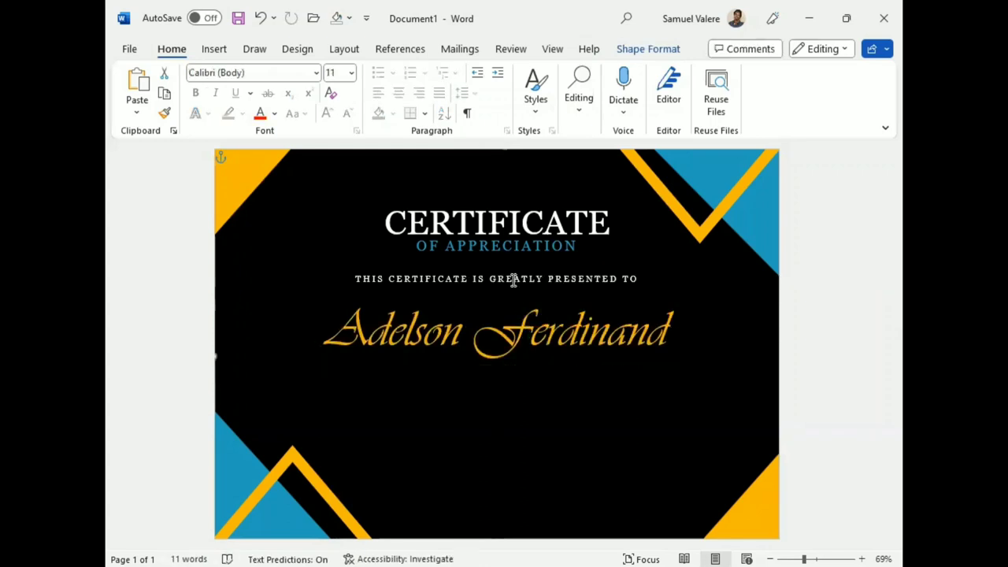
- Copy the presented-to box below the name and reset its letter spacing to Normal
left_click(513, 280)
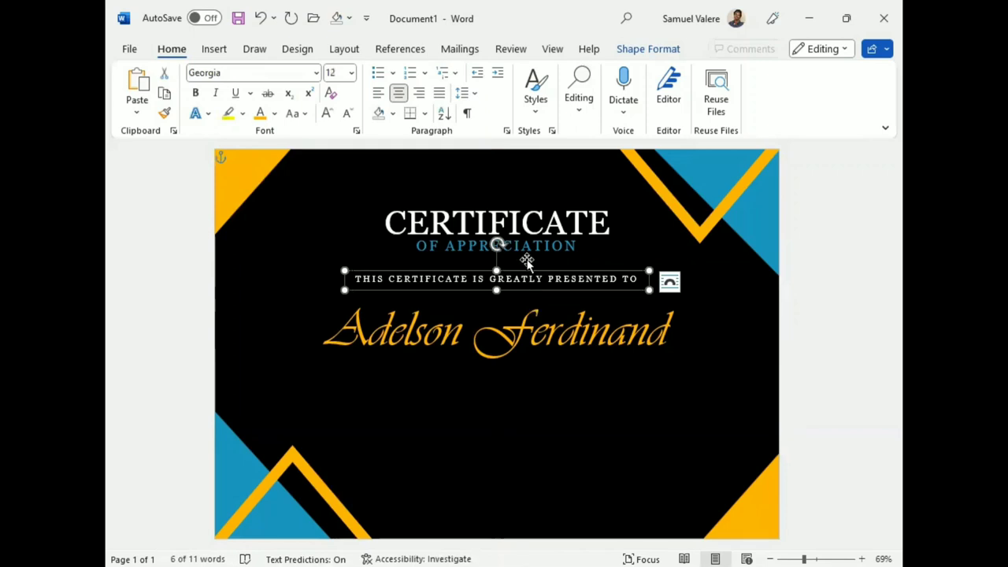
left_click_drag(526, 262, 526, 383)
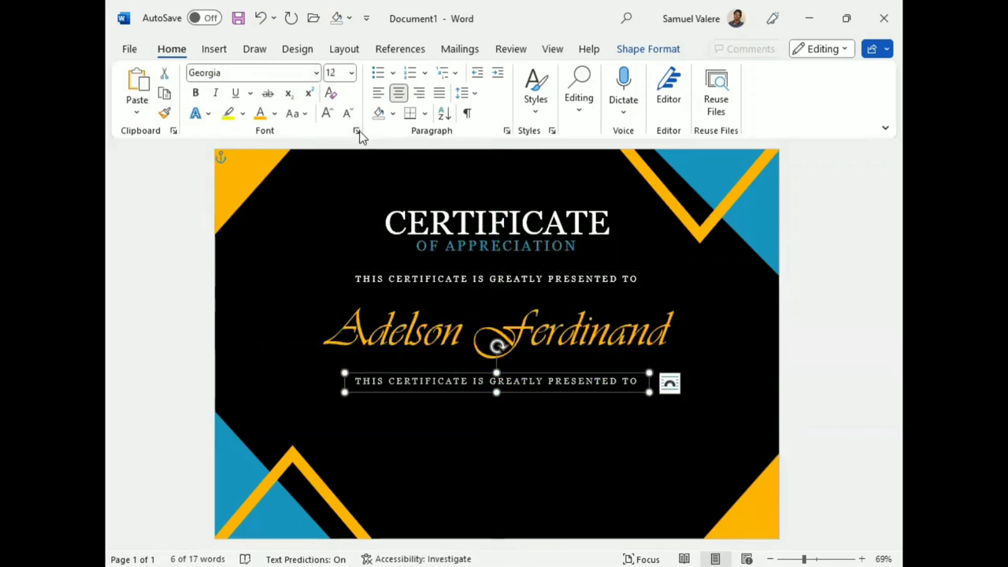
key("ctrl+d")
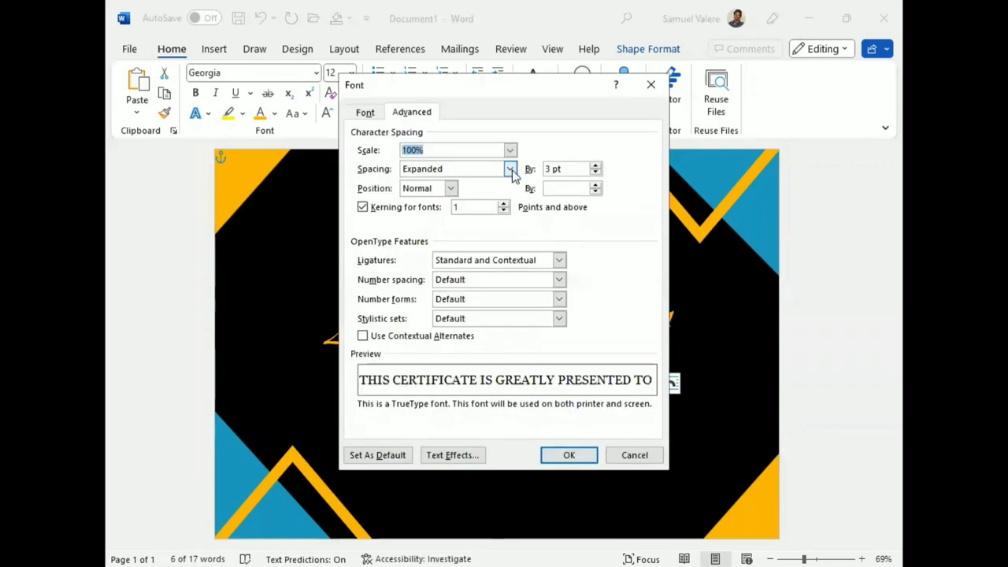
left_click(509, 169)
left_click(417, 182)
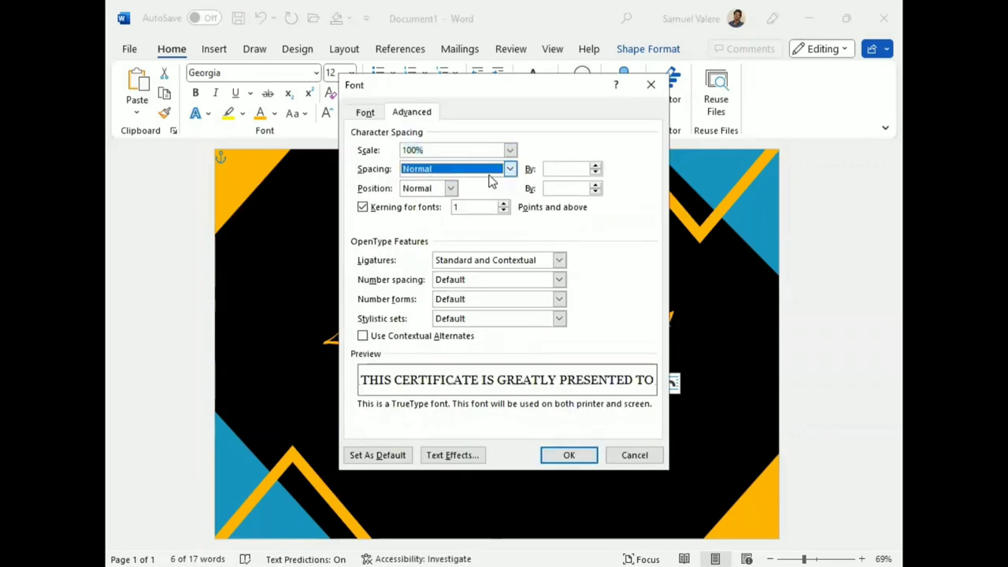
left_click(567, 456)
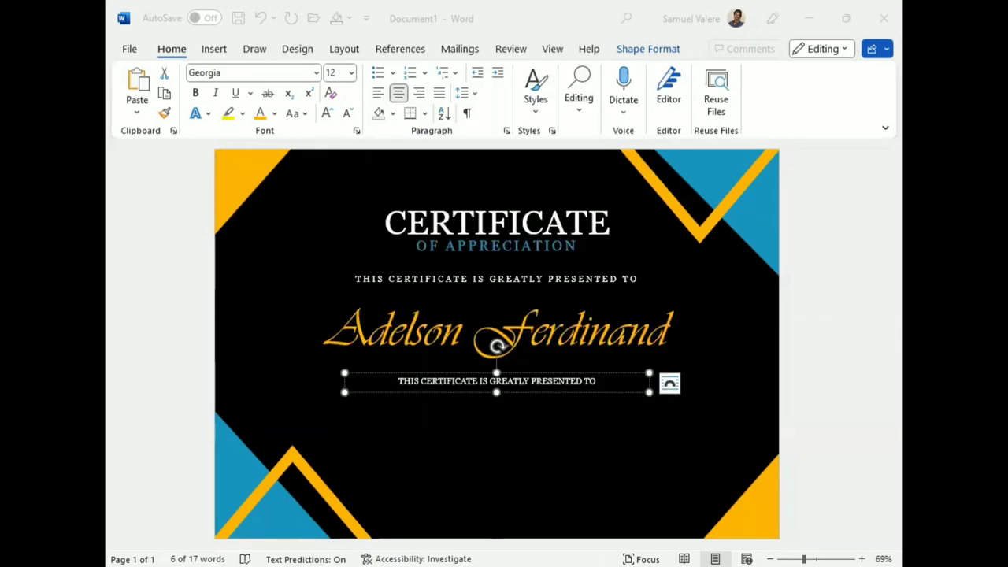
- Paste the thank-you message at 14 pt and centre its resized box below the name
key("ctrl+v")
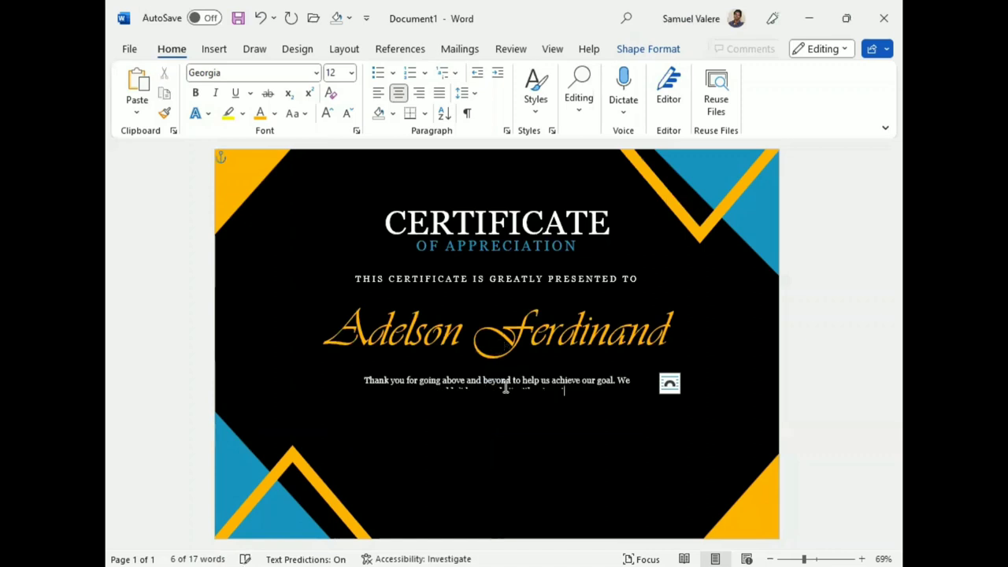
left_click_drag(493, 394, 496, 416)
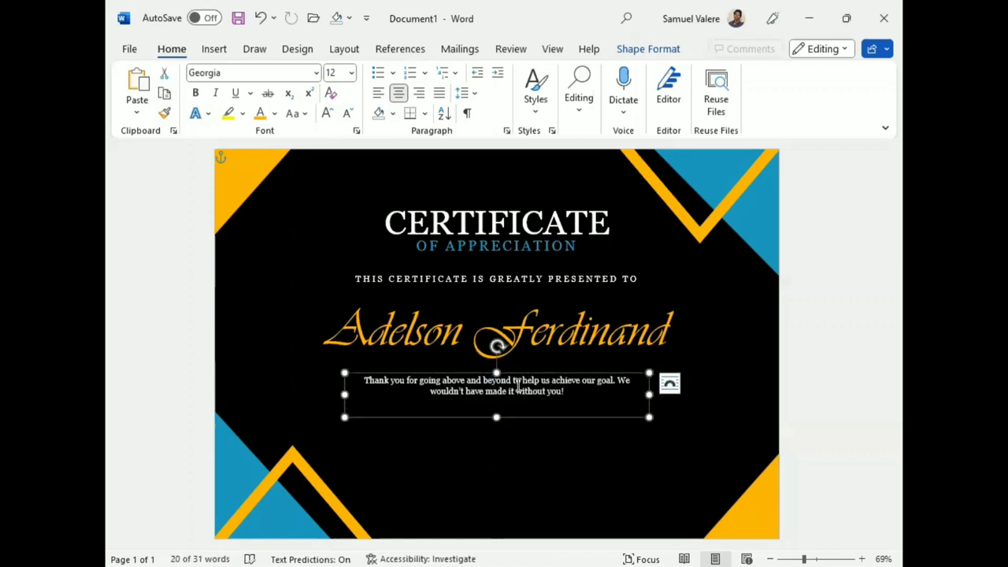
right_click(518, 386)
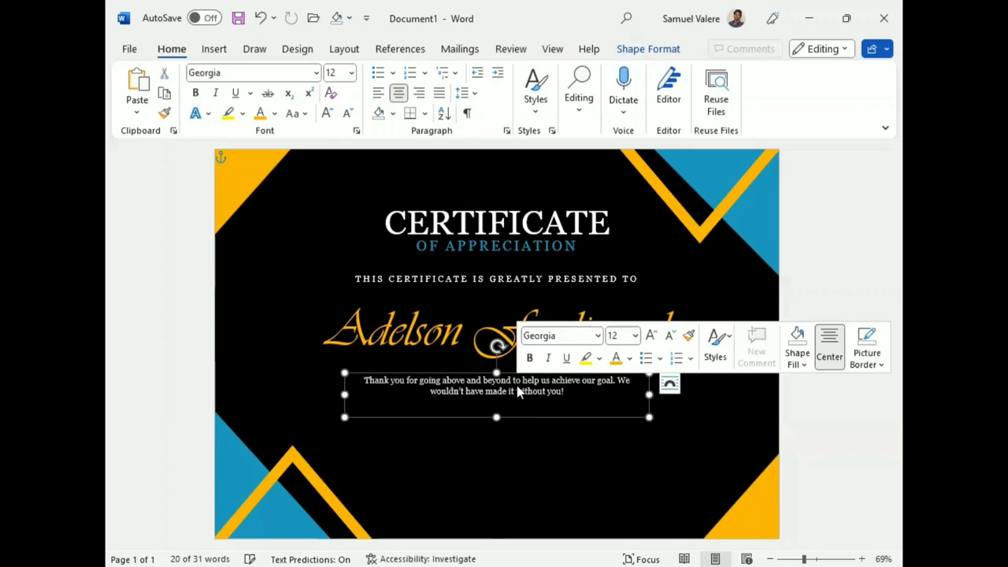
left_click(651, 336)
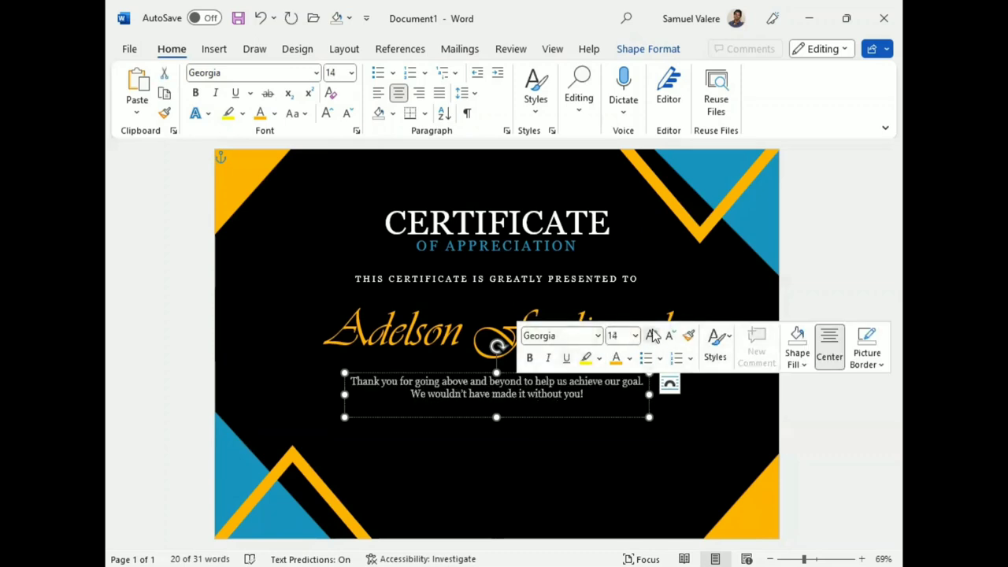
left_click_drag(649, 394, 687, 400)
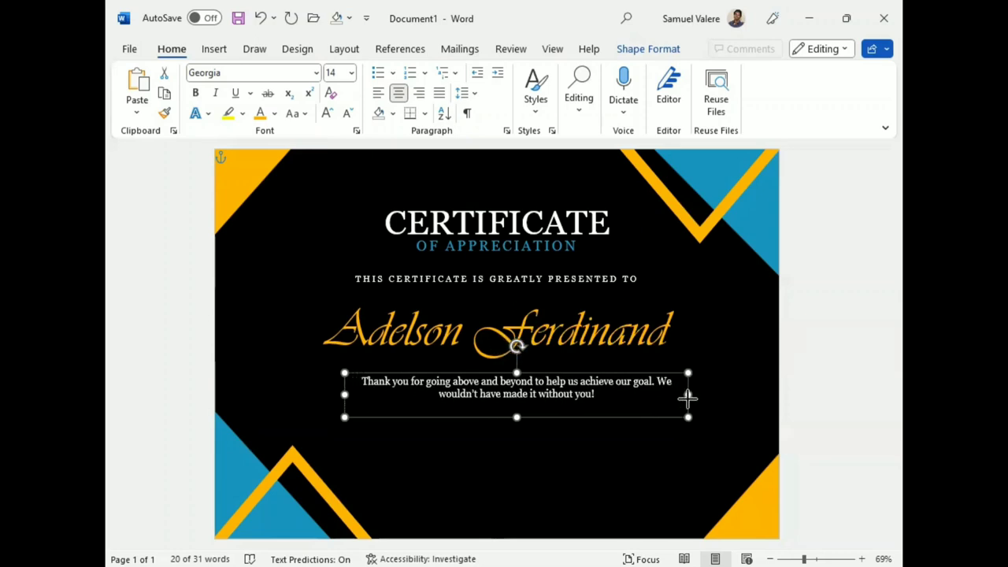
left_click_drag(551, 420, 523, 415)
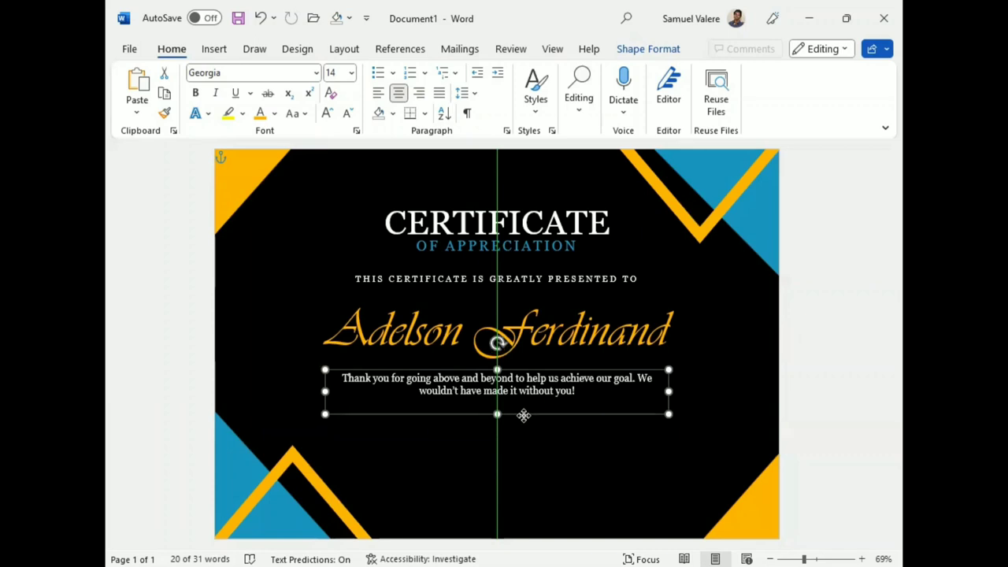
mouse_move(523, 415)
left_mouse_down()
mouse_move(515, 479)
mouse_move(534, 432)
left_mouse_up()
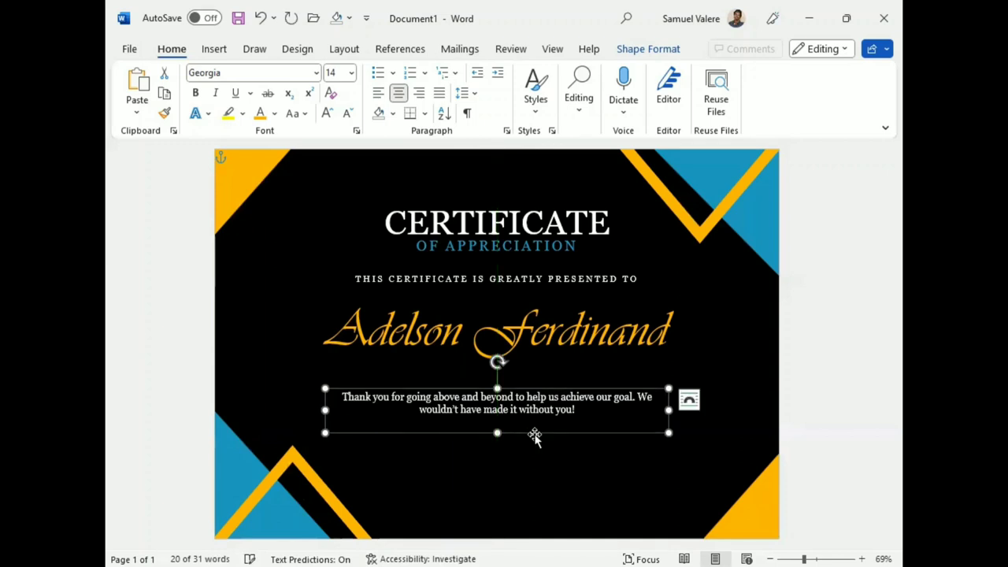
left_click(553, 344)
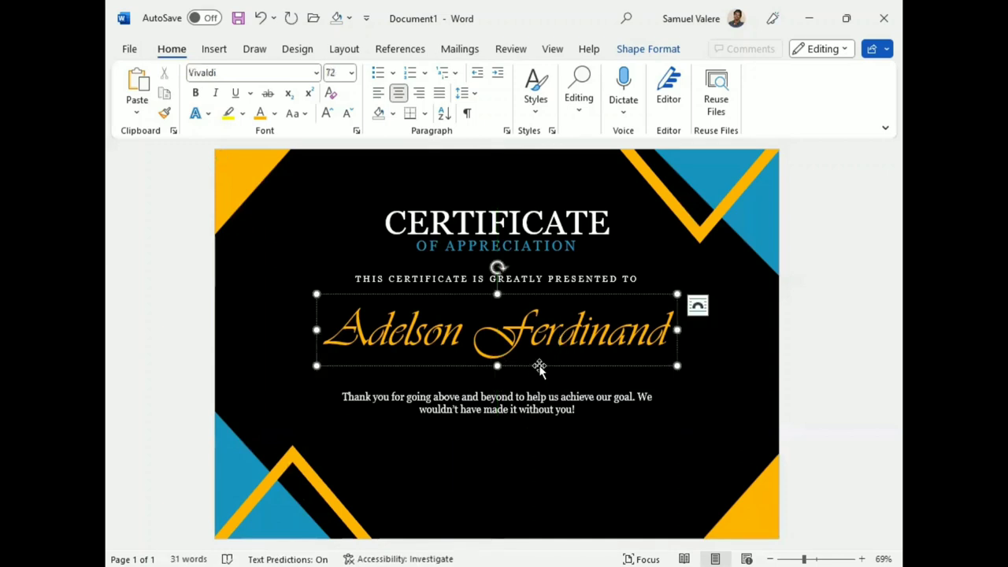
- Move the name and presented-to line lower and nudge the OF APPRECIATION subtitle down
left_click_drag(540, 366, 539, 383)
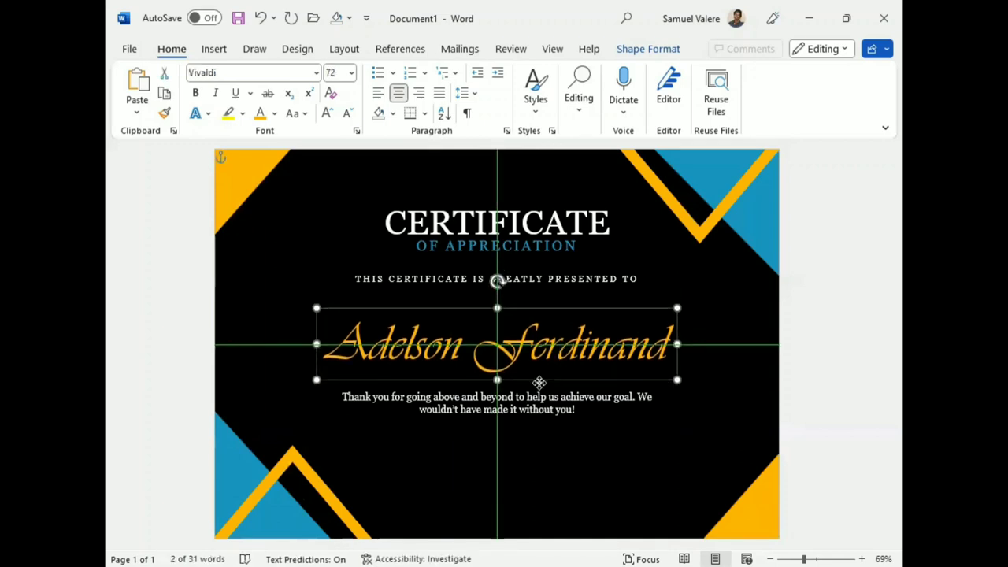
left_click(539, 290)
left_click_drag(538, 293, 540, 315)
left_click(534, 252)
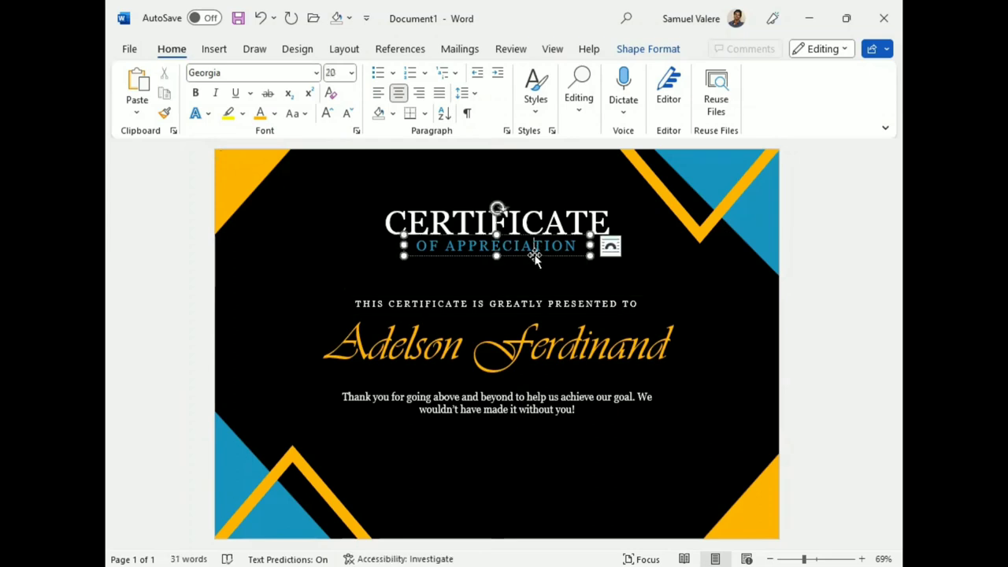
left_click_drag(533, 257, 534, 259)
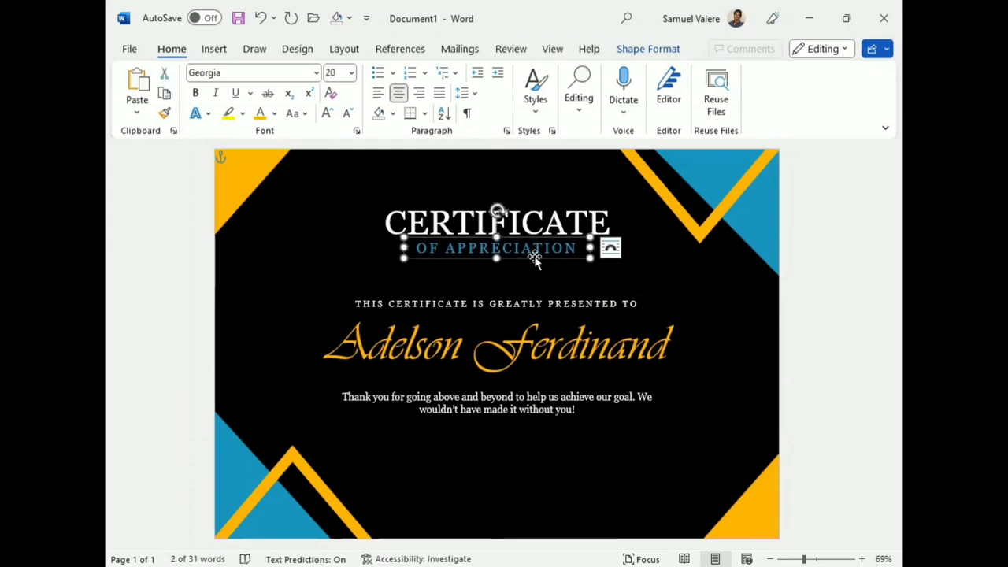
- Draw a text box near the page bottom reading DATE in centred Georgia capitals
left_click(217, 53)
left_click(279, 73)
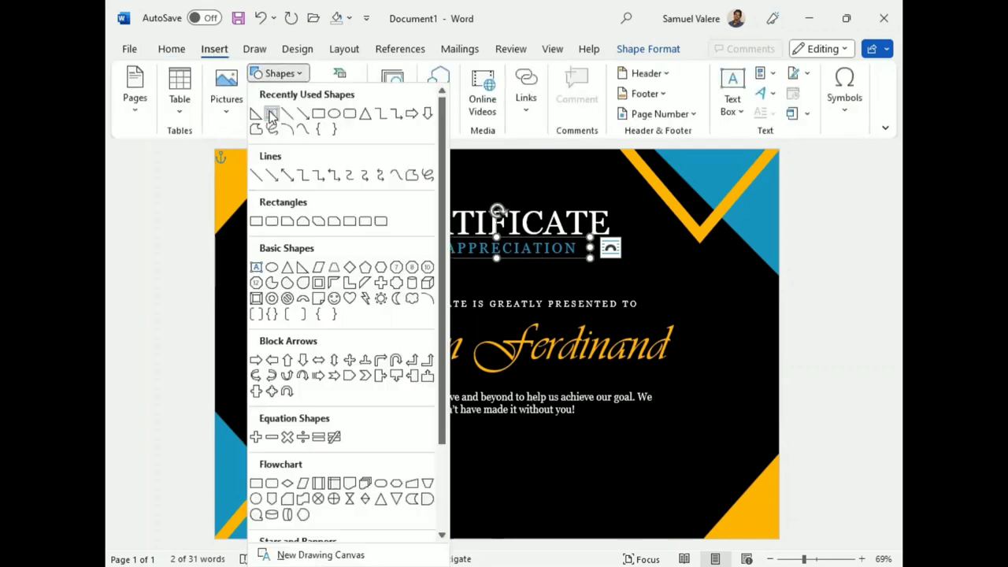
left_click(271, 115)
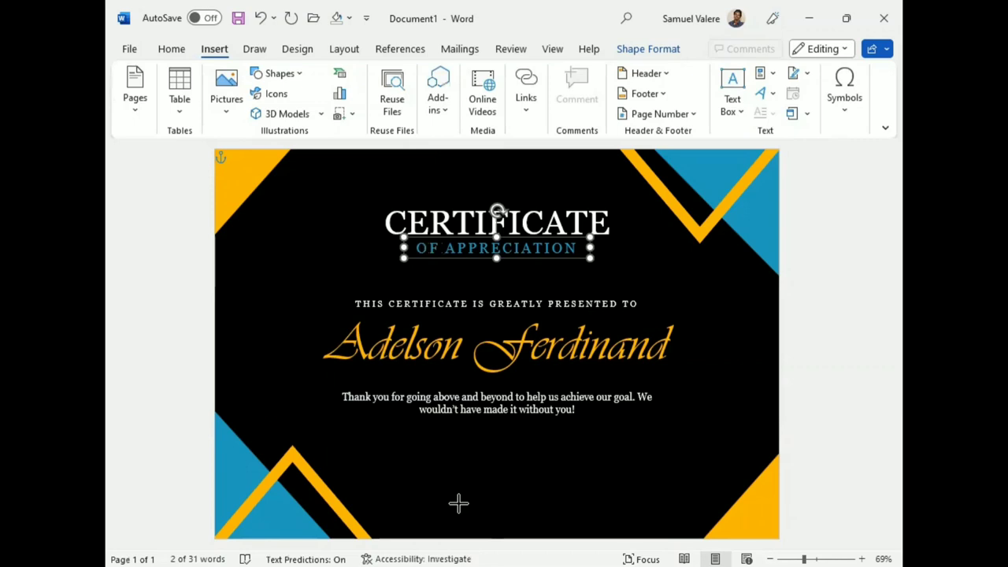
left_click_drag(387, 479, 457, 505)
type("Date")
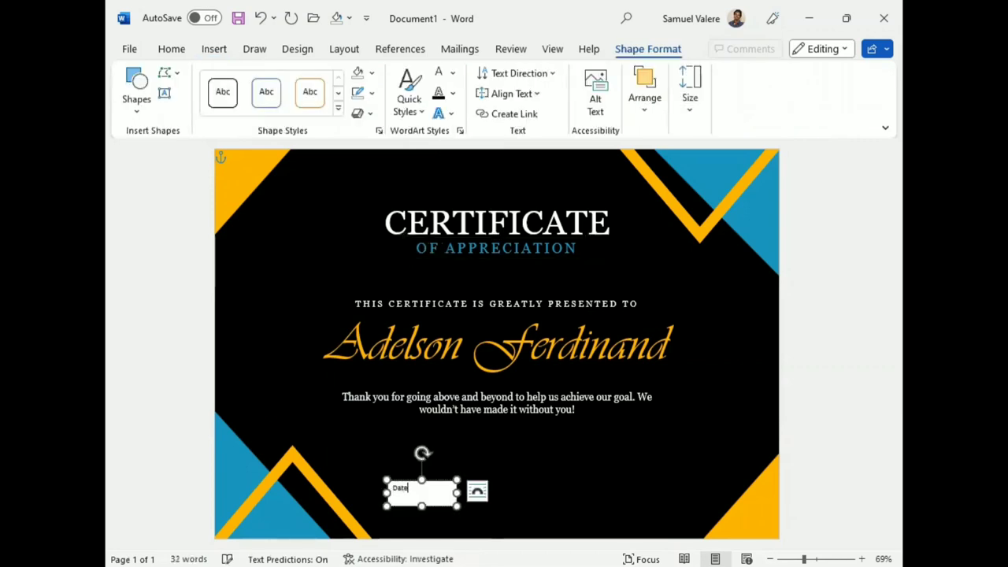
double_click(411, 488)
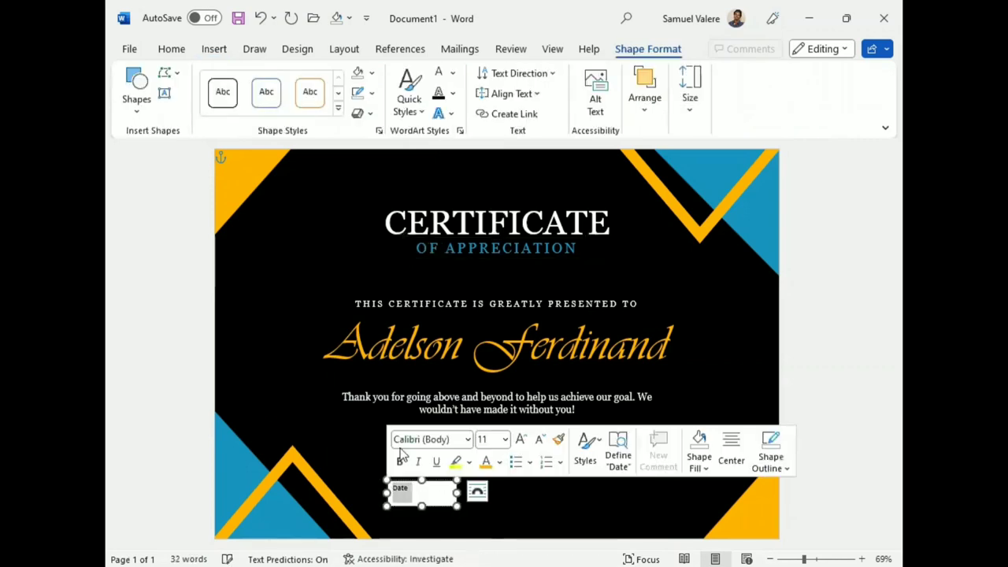
left_click(451, 440)
type("Georgia")
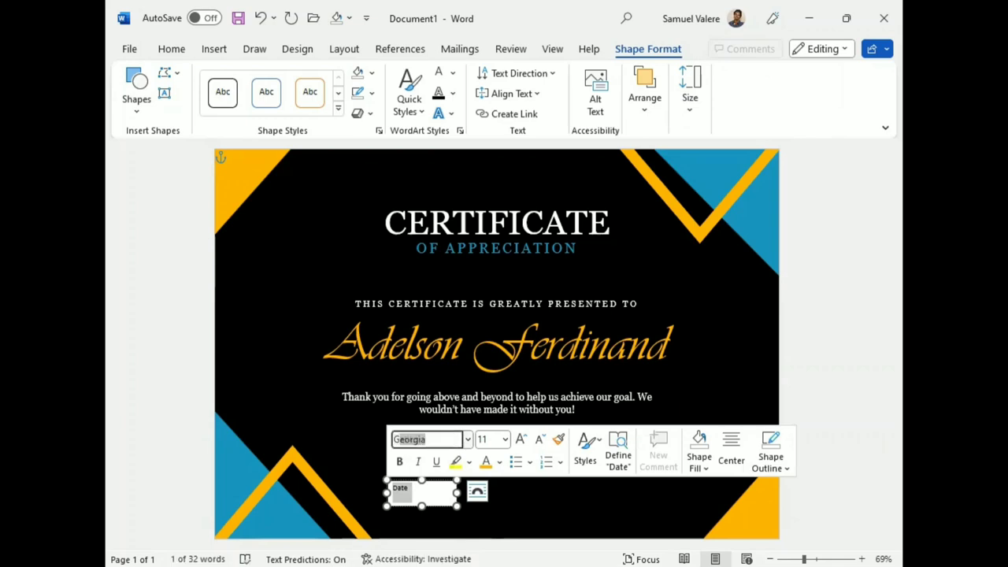
key("Return")
left_click(172, 49)
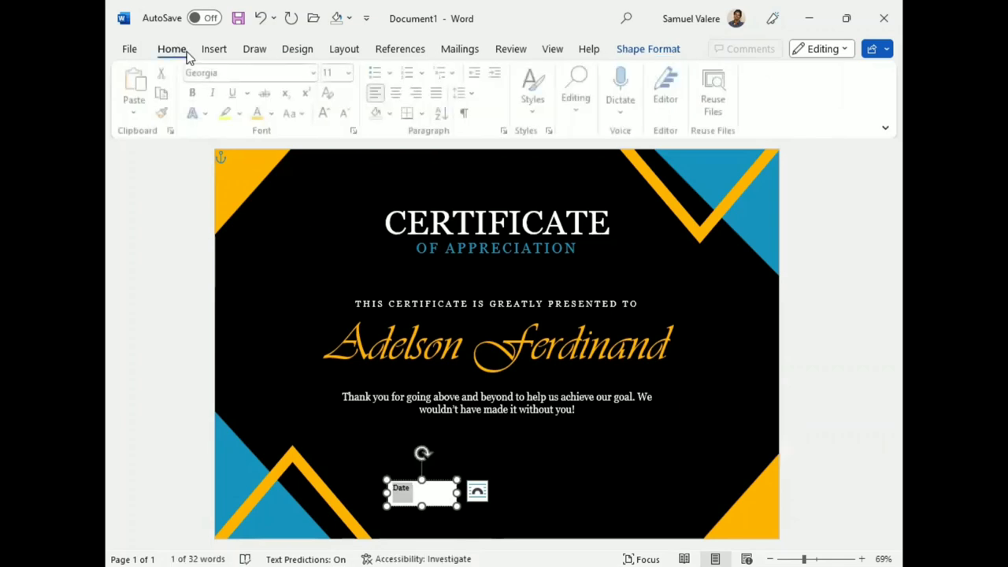
left_click(305, 118)
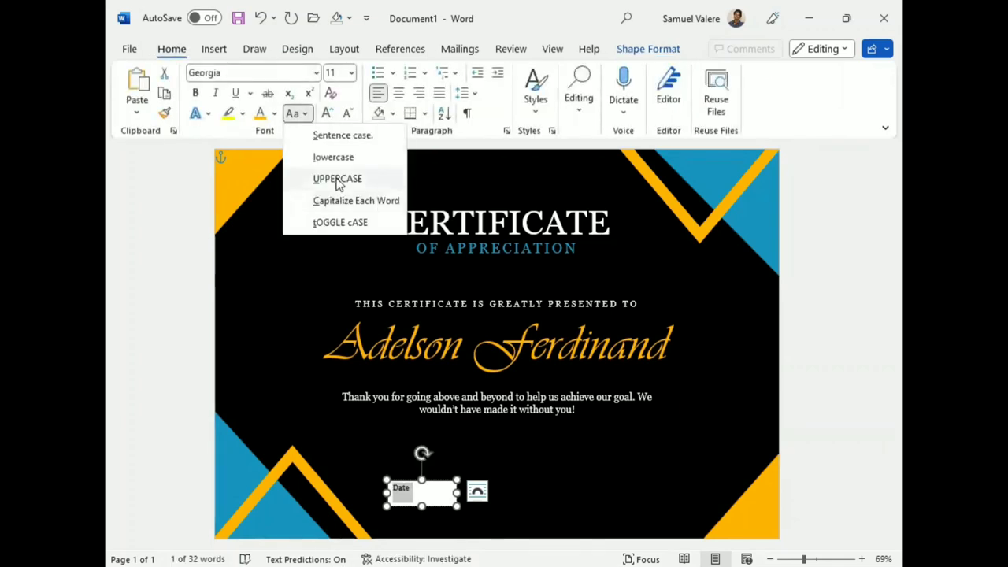
left_click(326, 175)
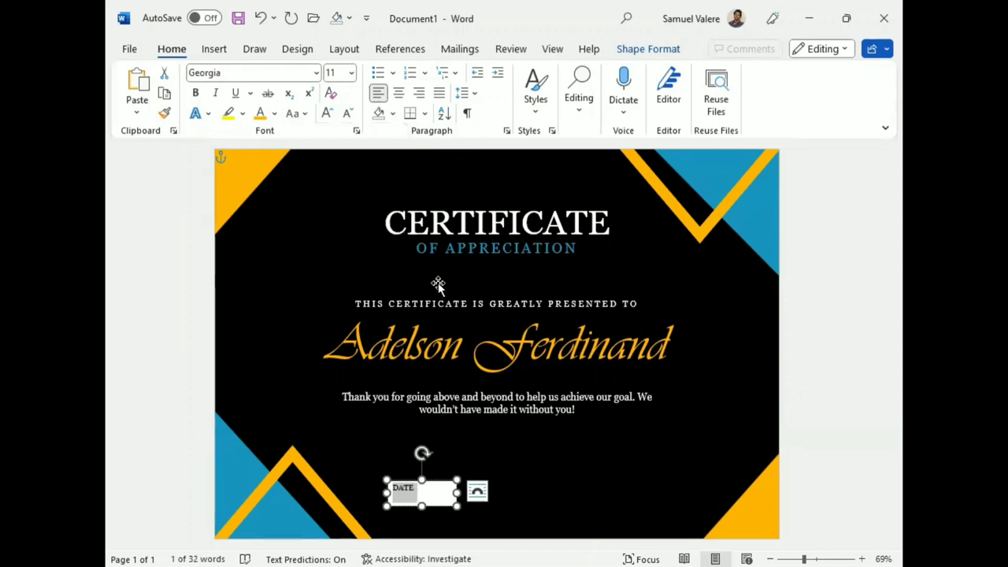
left_click(398, 93)
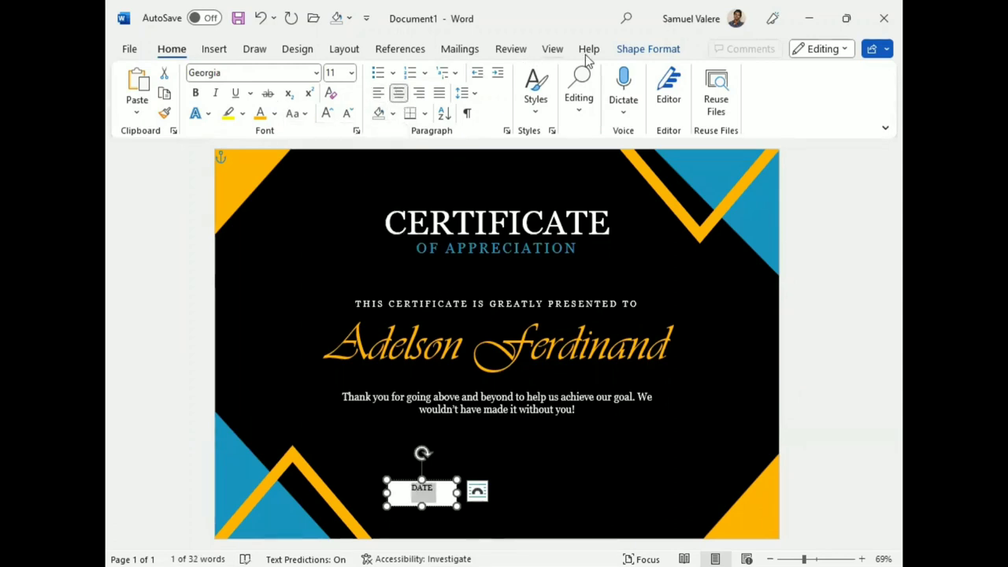
- Remove the DATE box's outline and fill and make its text white
left_click(644, 49)
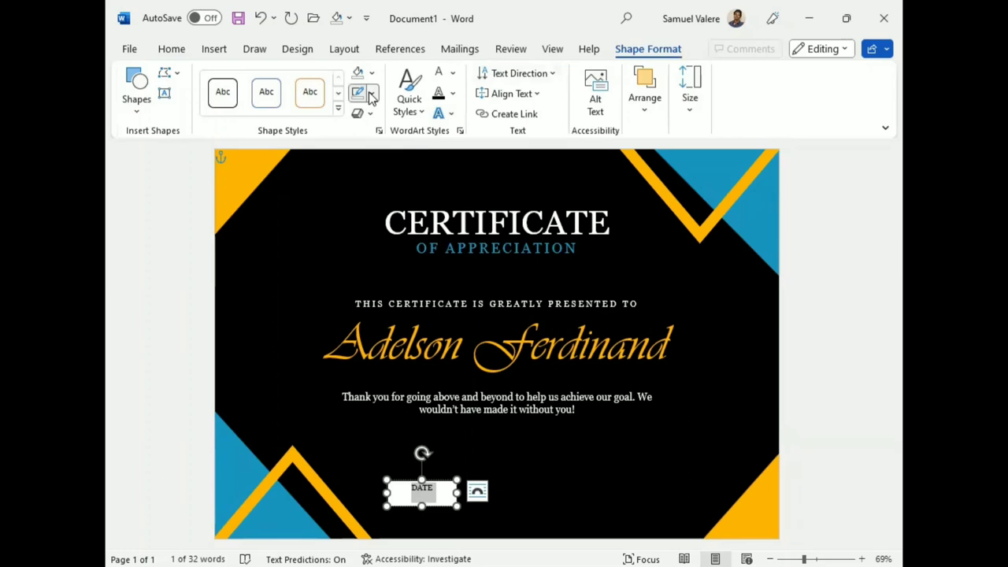
left_click(372, 95)
left_click(375, 308)
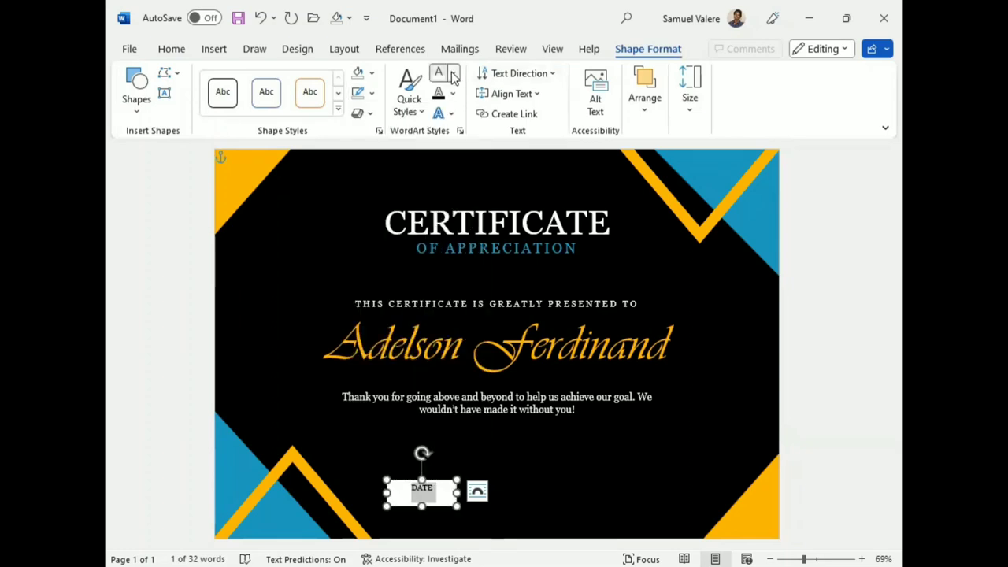
left_click(452, 74)
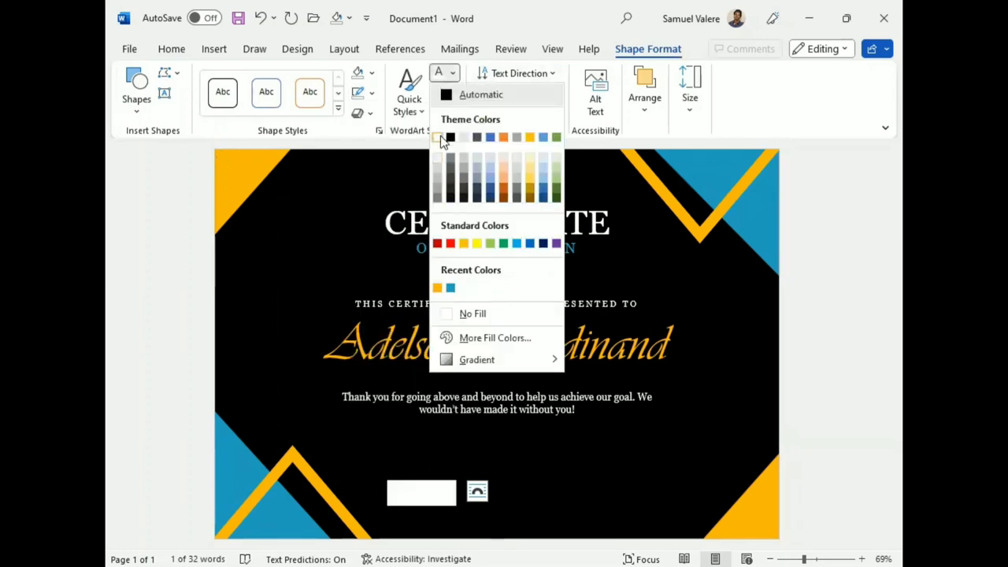
left_click(438, 138)
left_click(371, 73)
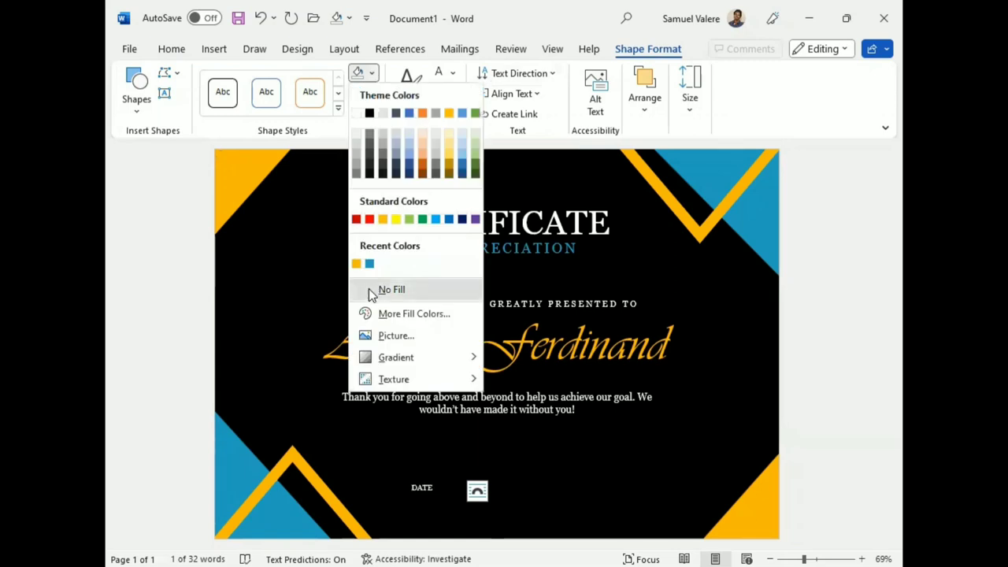
left_click(392, 289)
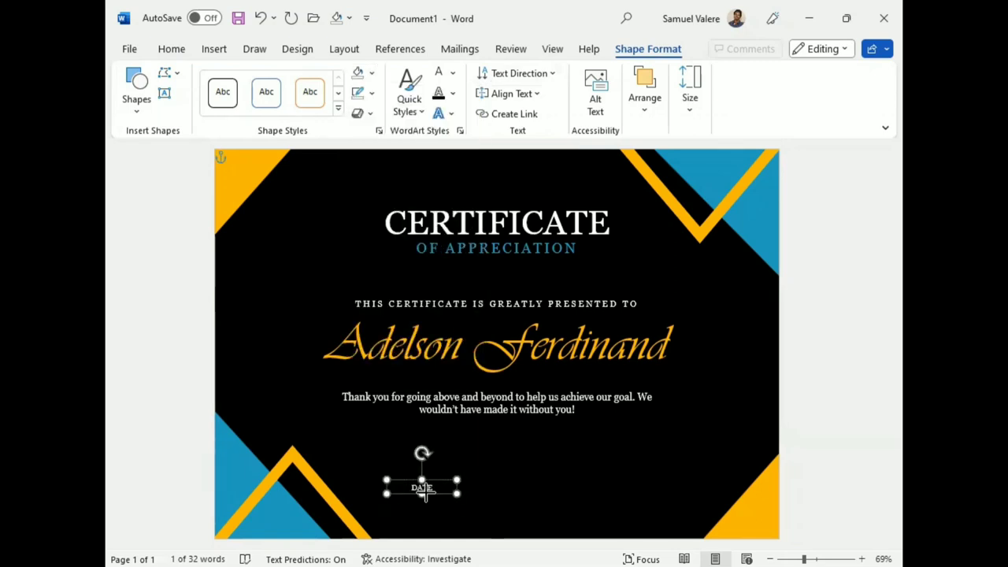
left_click(423, 491)
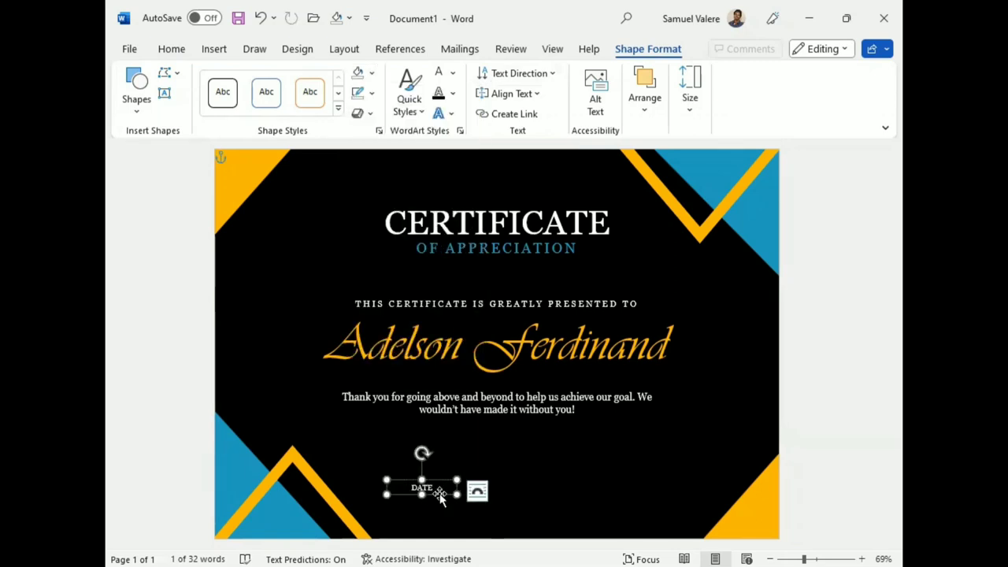
- Move DATE to the bottom-left and place a copy at the bottom-right
left_click_drag(440, 494, 419, 515)
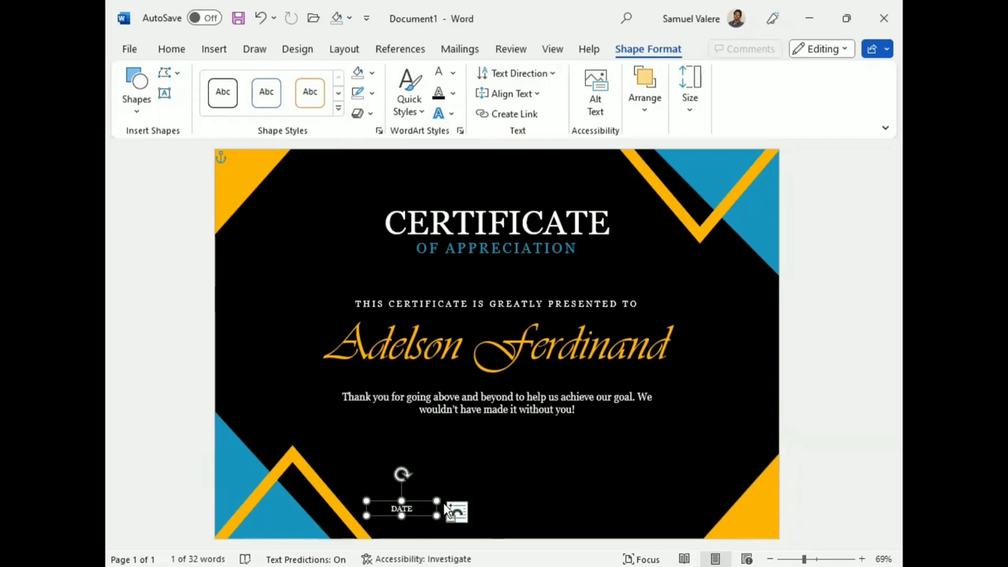
left_click_drag(428, 509, 424, 510)
key("Right")
key("Right")
key("Right")
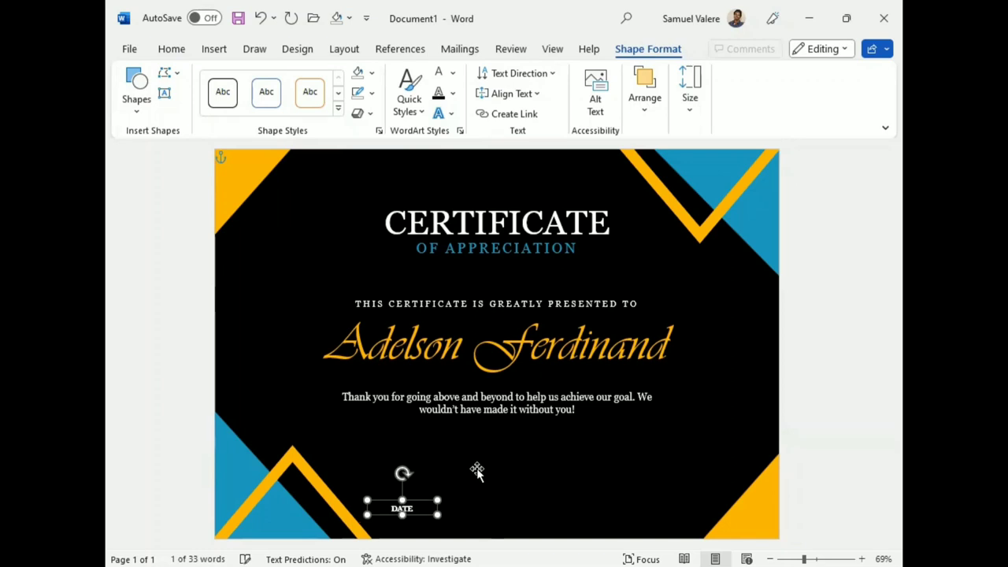
key("Right")
key("Right")
key("Right")
key("Right")
key("Right")
key("Right")
key("Right")
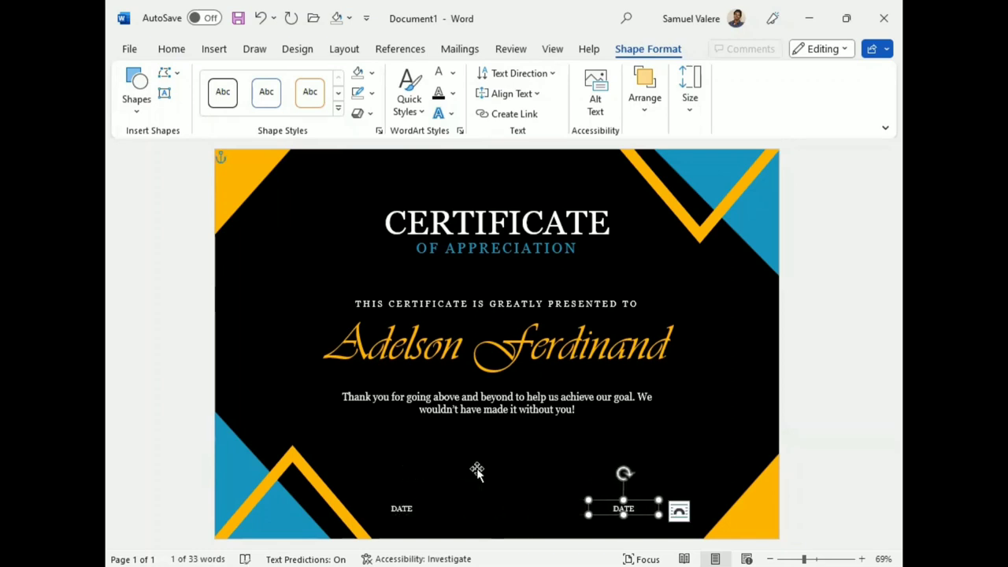
key("Right")
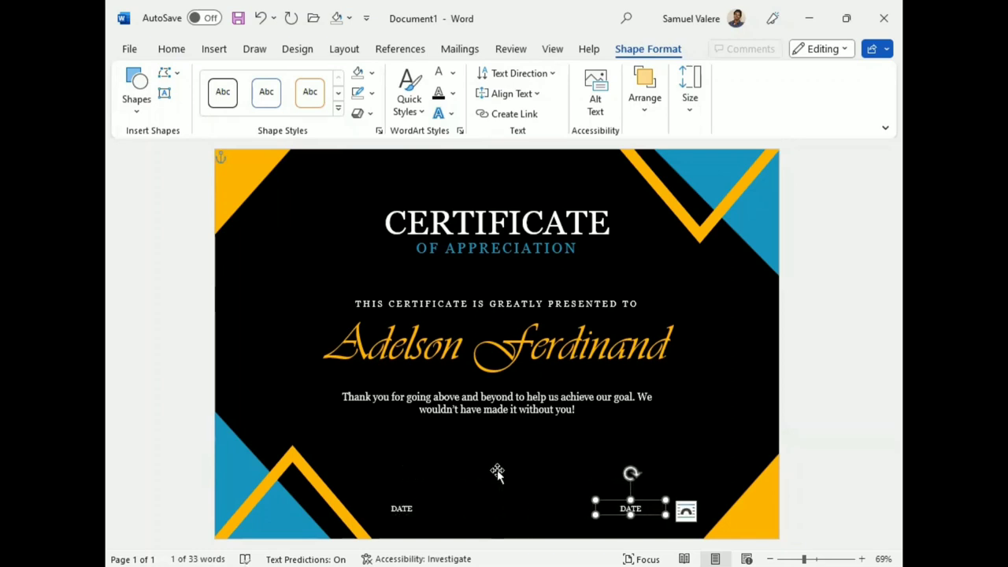
- Change the copied label's text to SIGNATURE
left_click(643, 505)
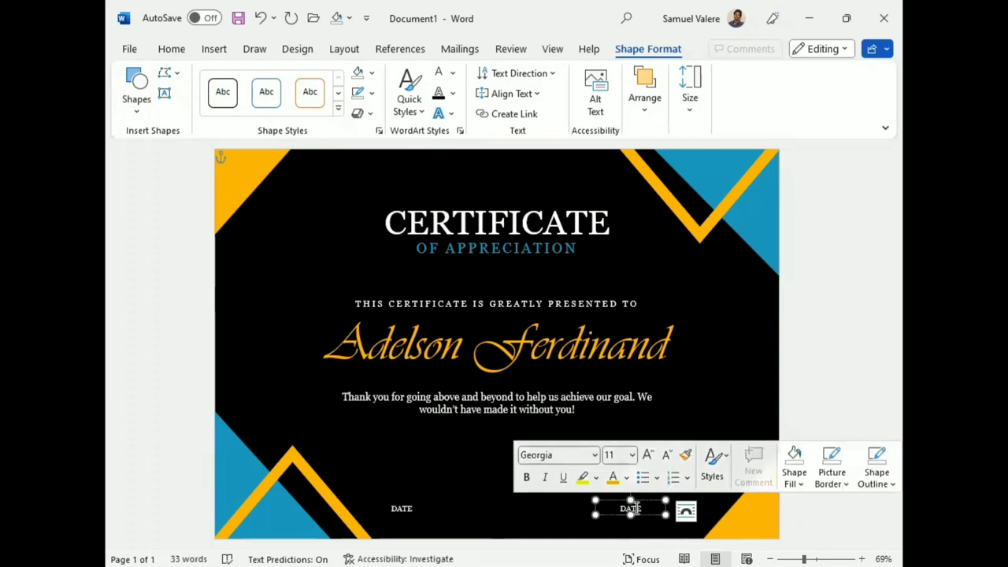
type("SI")
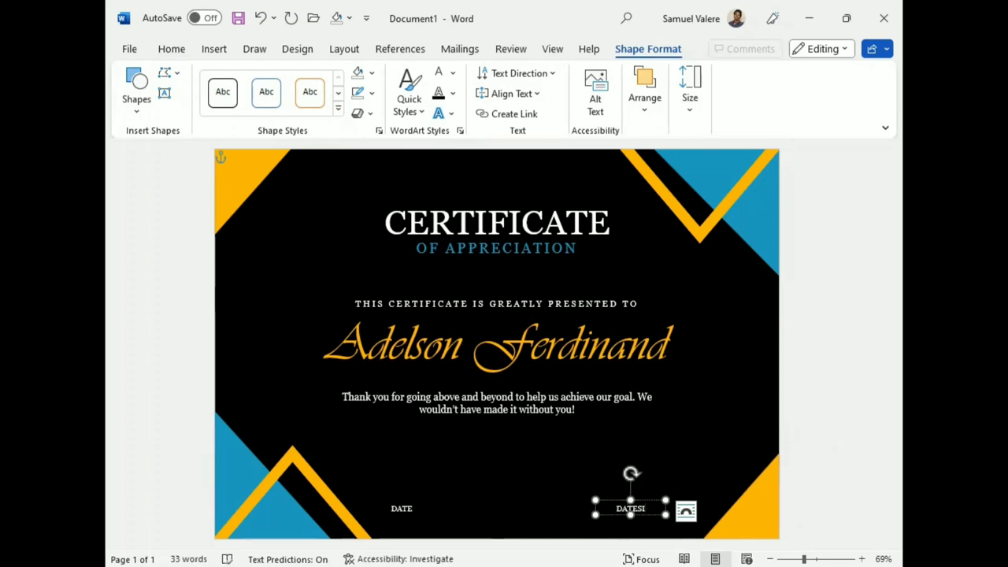
key("BackSpace")
type("TU")
type("RE")
left_click(647, 516)
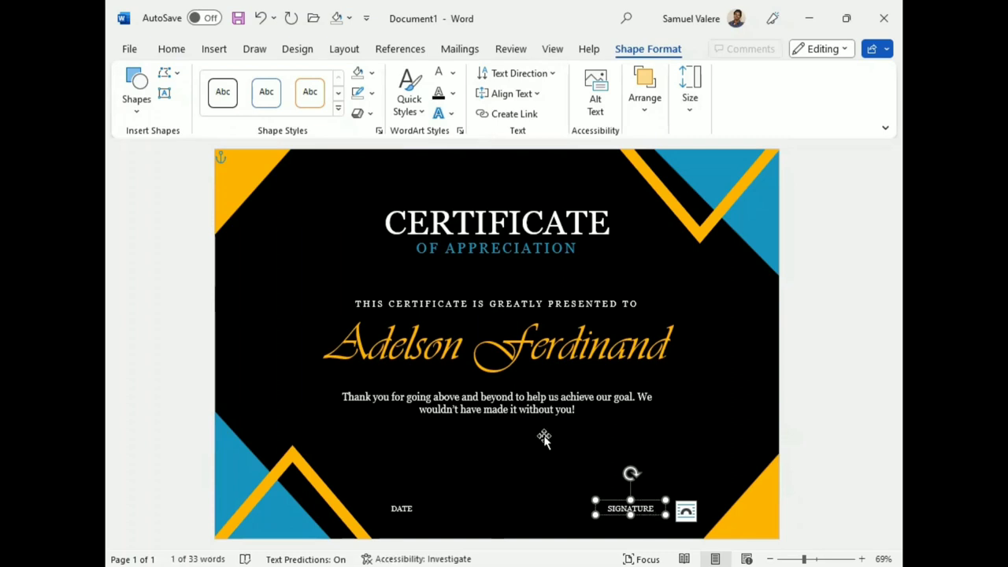
- Draw a short line just above the DATE label and make it white
left_click(136, 90)
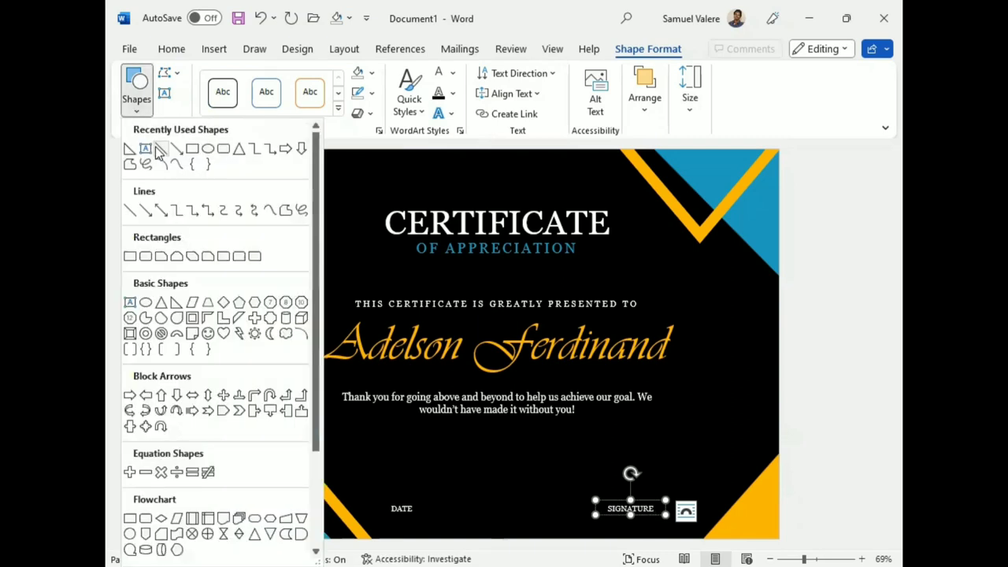
left_click(160, 149)
mouse_move(362, 488)
left_mouse_down()
mouse_move(447, 487)
mouse_move(450, 417)
mouse_move(337, 344)
mouse_move(344, 338)
mouse_move(308, 340)
left_mouse_up()
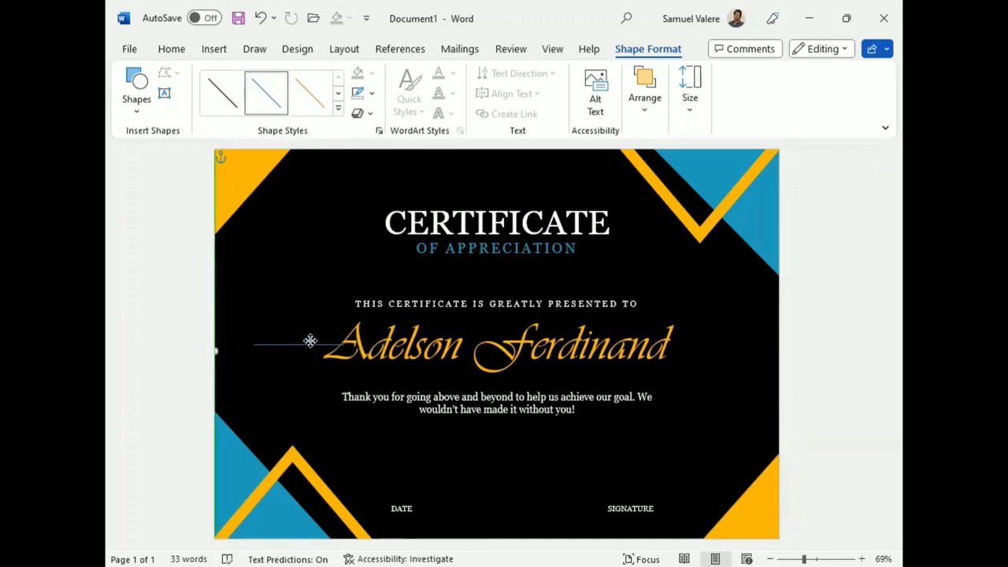
left_click(308, 339)
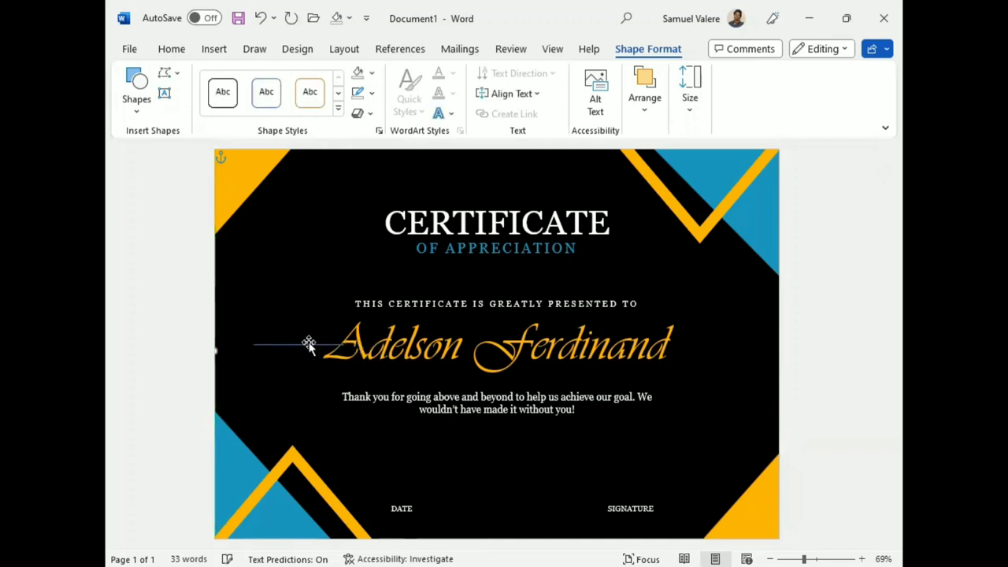
left_click(268, 346)
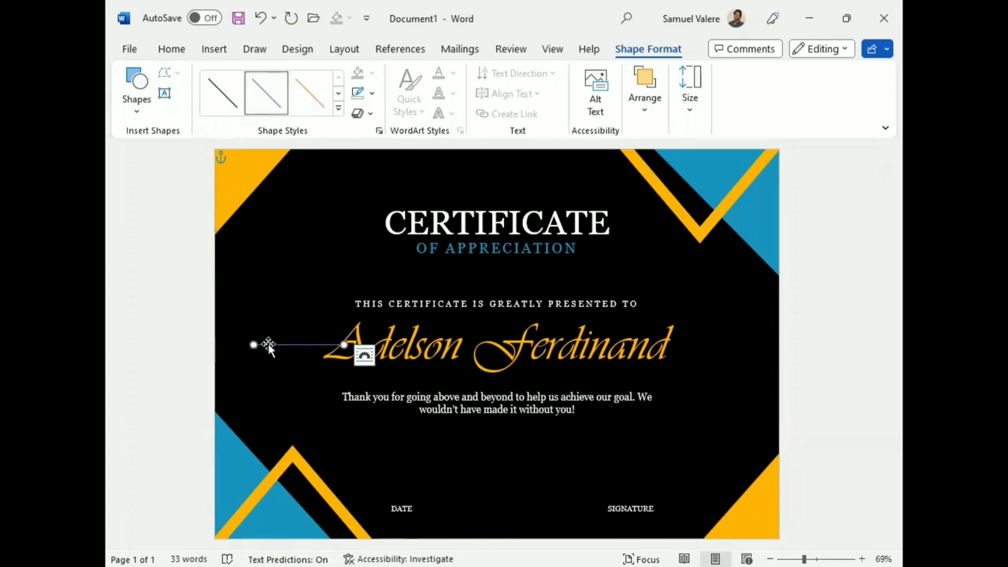
mouse_move(270, 346)
left_mouse_down()
mouse_move(271, 326)
mouse_move(310, 412)
mouse_move(375, 501)
left_mouse_up()
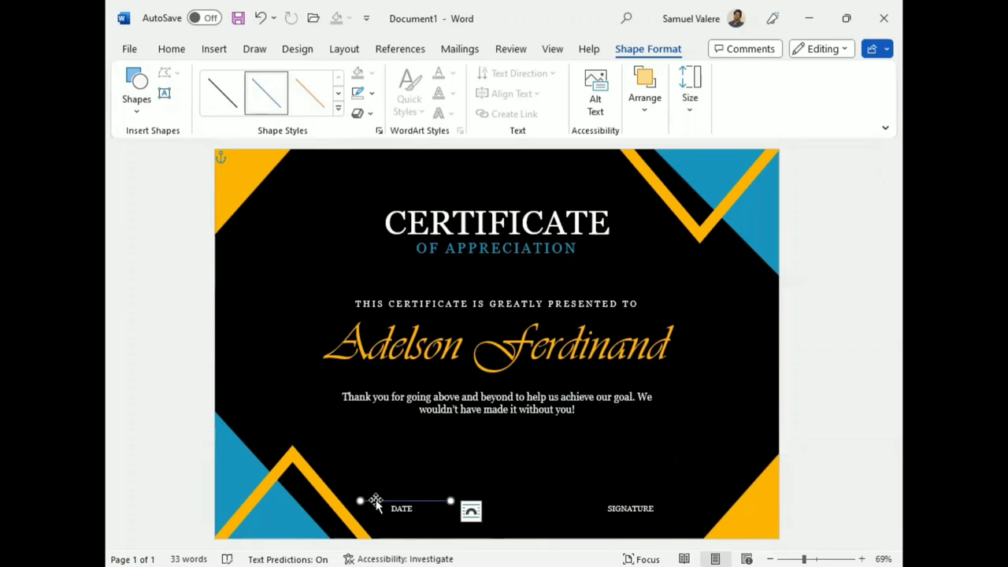
left_click(371, 93)
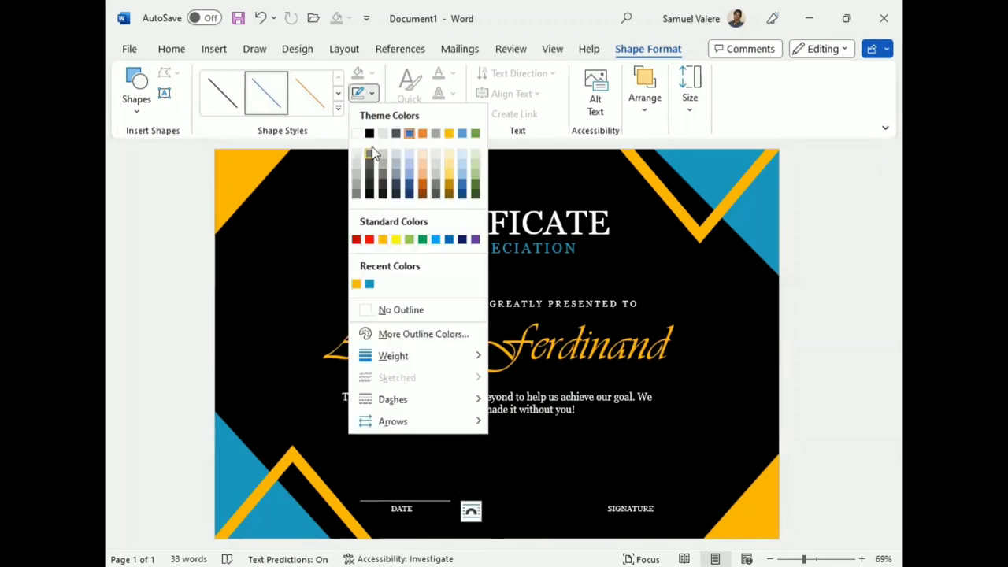
left_click(369, 136)
left_click(371, 93)
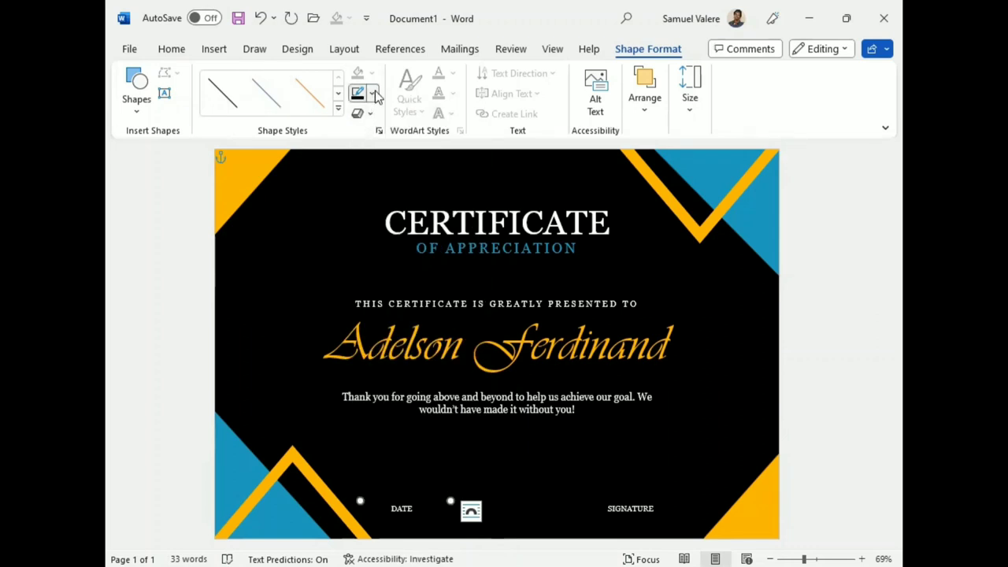
left_click(357, 134)
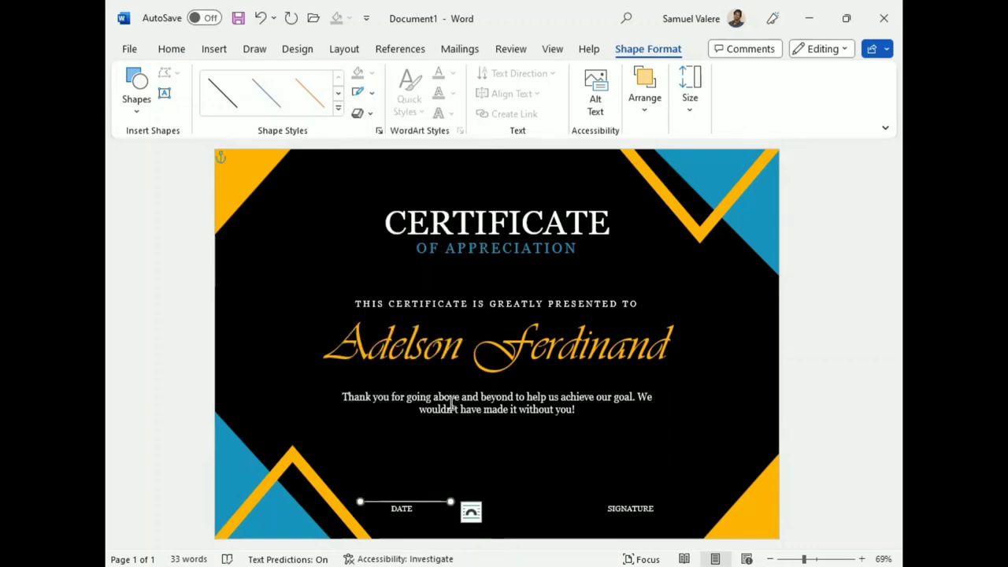
- Duplicate the white line and position the copy above SIGNATURE
key("ctrl+c")
key("ctrl+v")
key("Down")
key("Down")
key("Down")
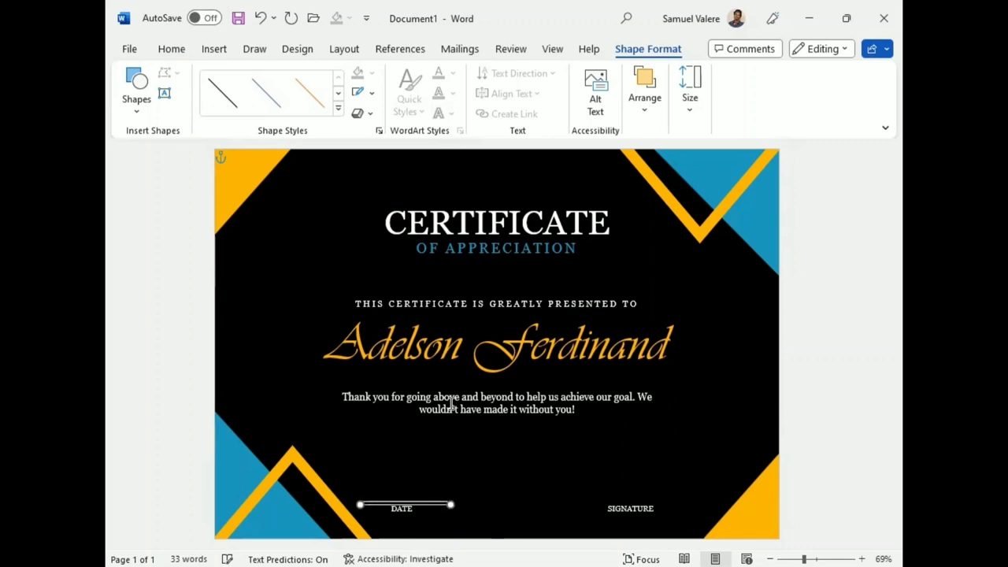
key("Up")
key("Up")
key("Right")
key("Right")
key("Right")
key("Right")
key("Right")
key("Right")
key("Right")
key("Right")
key("Right")
key("Right")
key("Right")
key("Right")
key("Right")
key("Right")
key("Right")
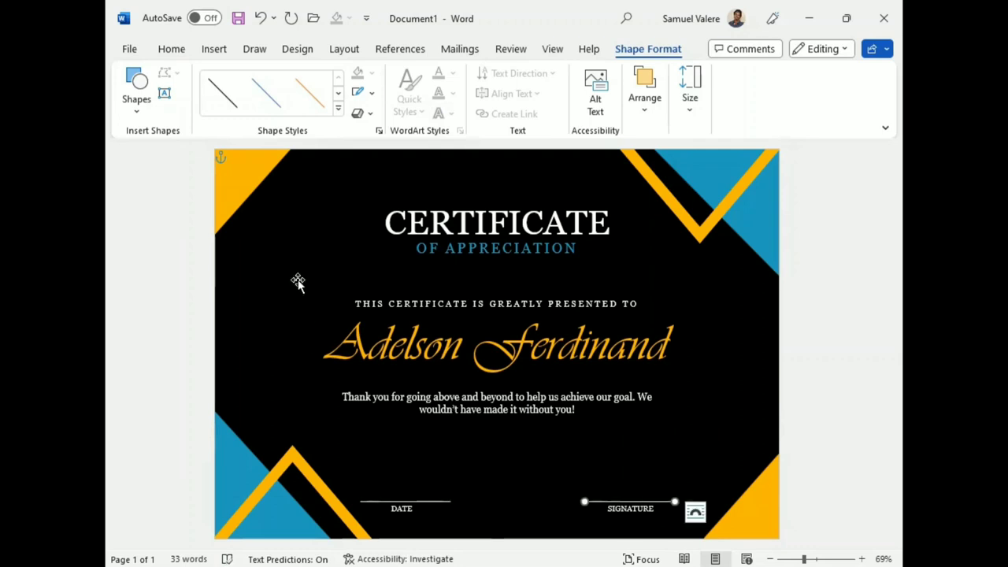
left_click(814, 306)
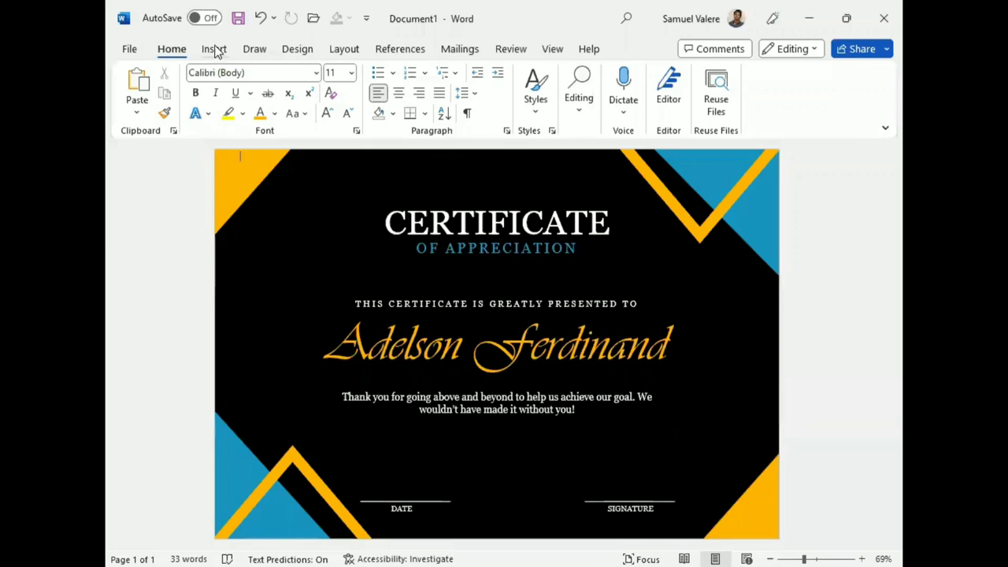
- Draw a rectangle across the certificate and stretch its left and top edges toward the page edges
left_click(214, 49)
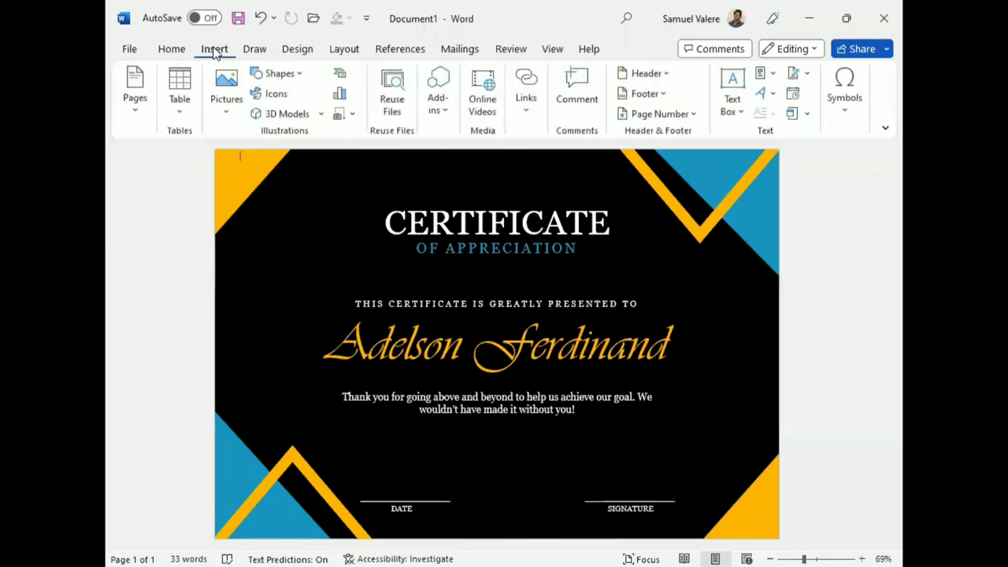
left_click(291, 76)
left_click(319, 115)
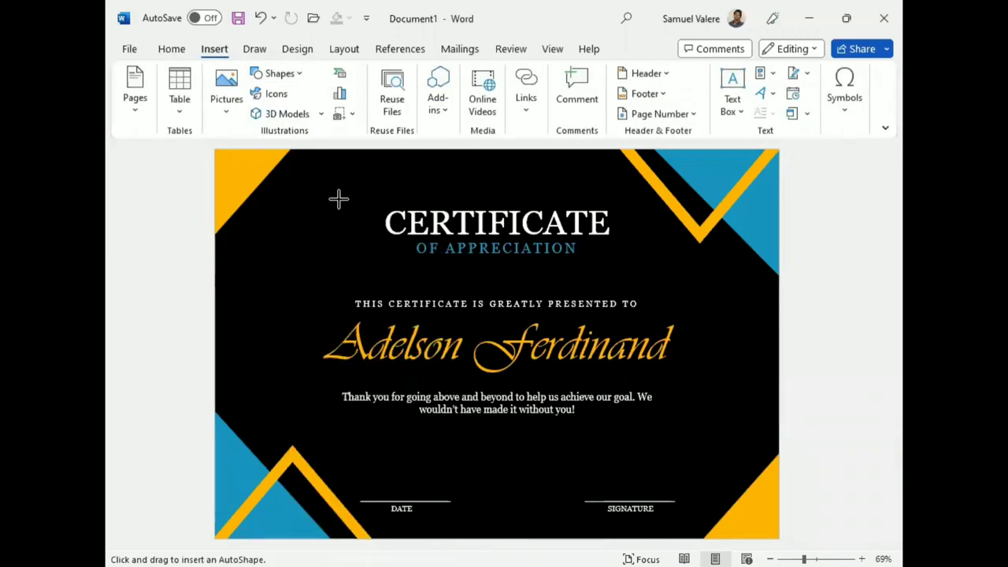
mouse_move(254, 171)
left_mouse_down()
mouse_move(529, 207)
mouse_move(713, 494)
mouse_move(770, 532)
left_mouse_up()
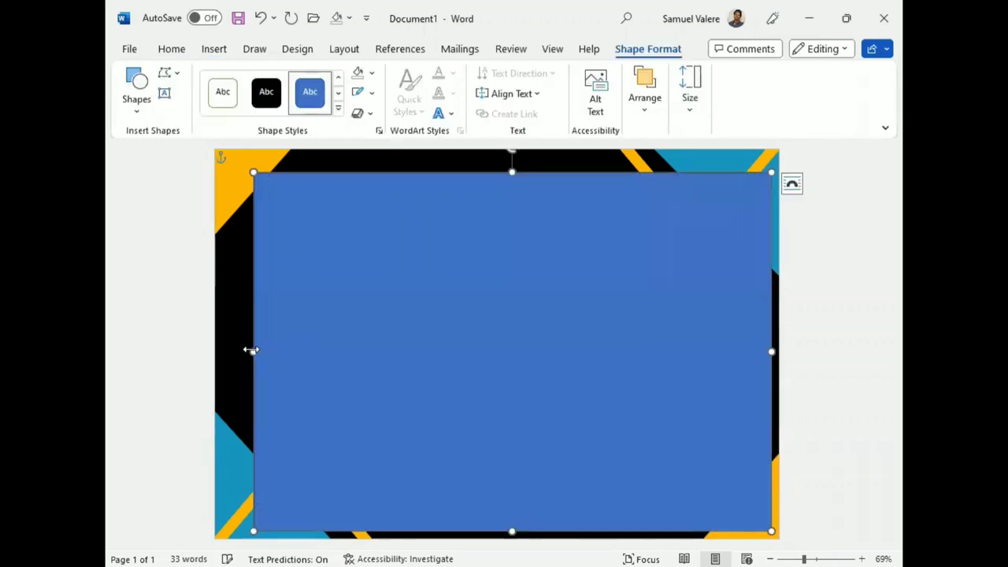
left_click_drag(248, 351, 236, 346)
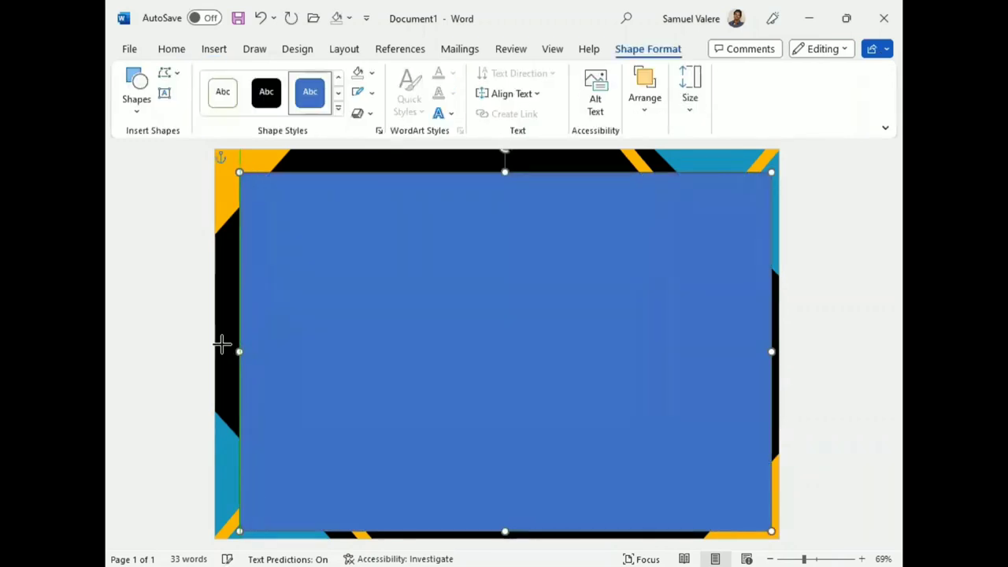
left_click_drag(391, 365, 385, 364)
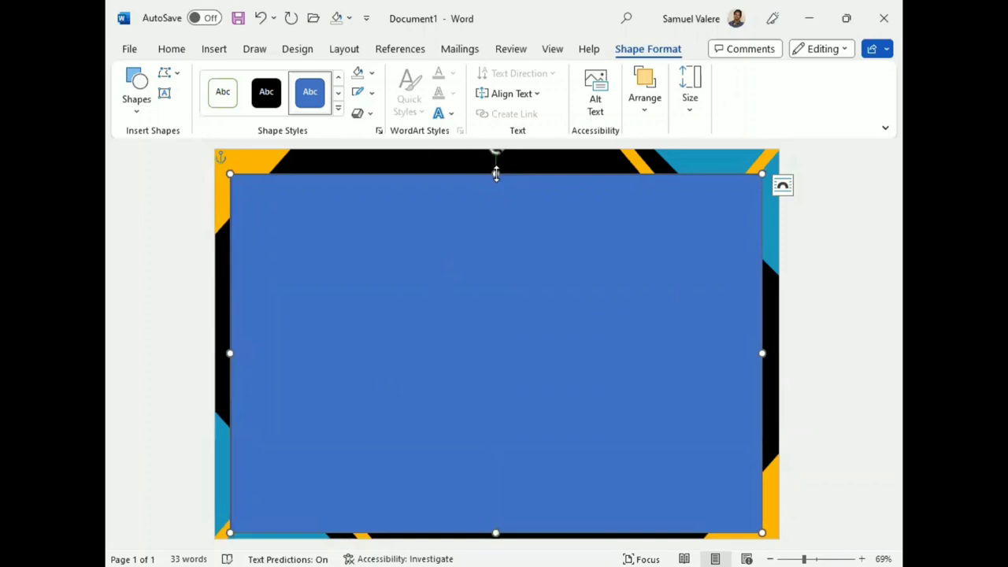
left_click_drag(495, 173, 492, 155)
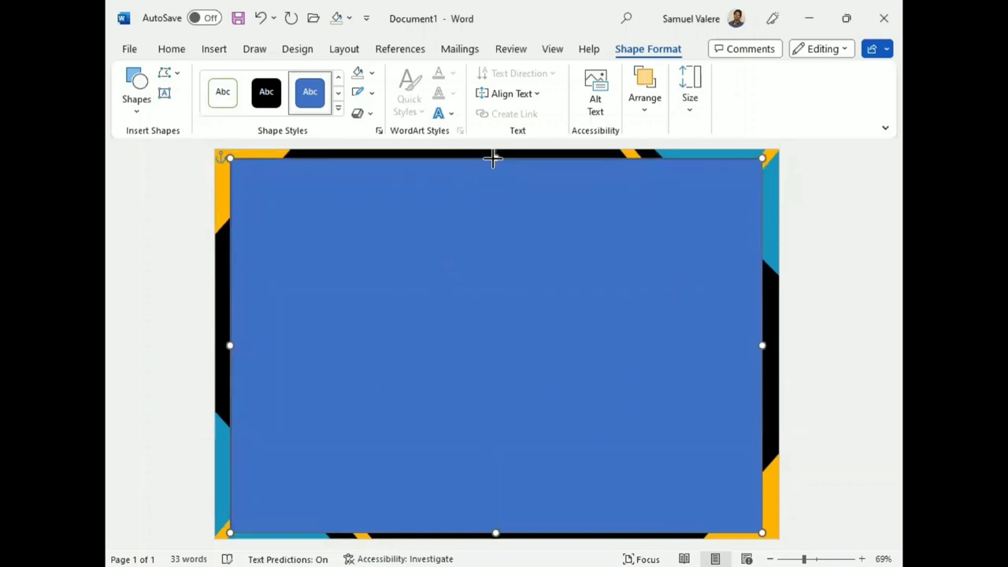
left_click_drag(477, 292, 405, 304)
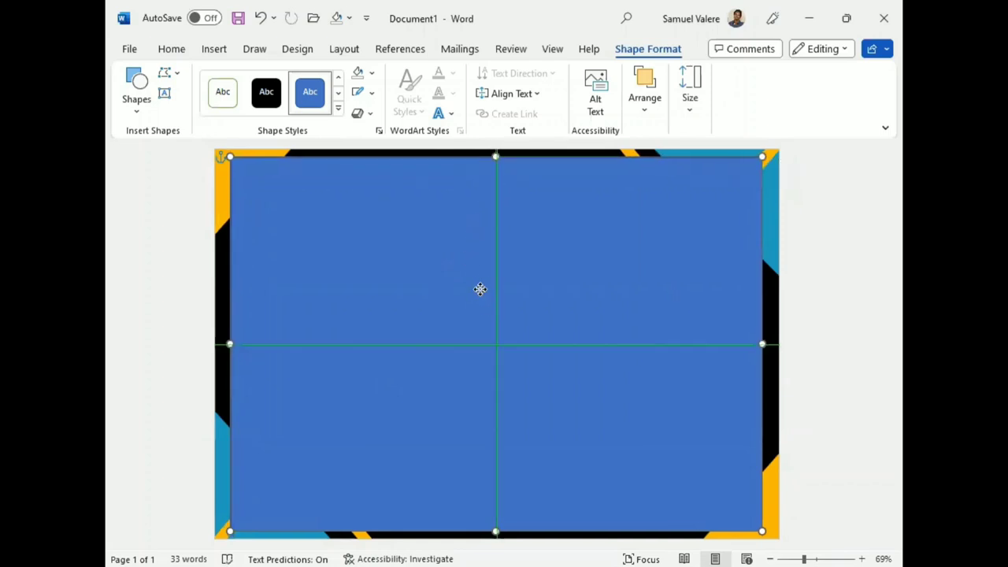
- Give the large rectangle No Fill and a blue 3 pt outline, forming an inset border
left_click(371, 73)
left_click(364, 292)
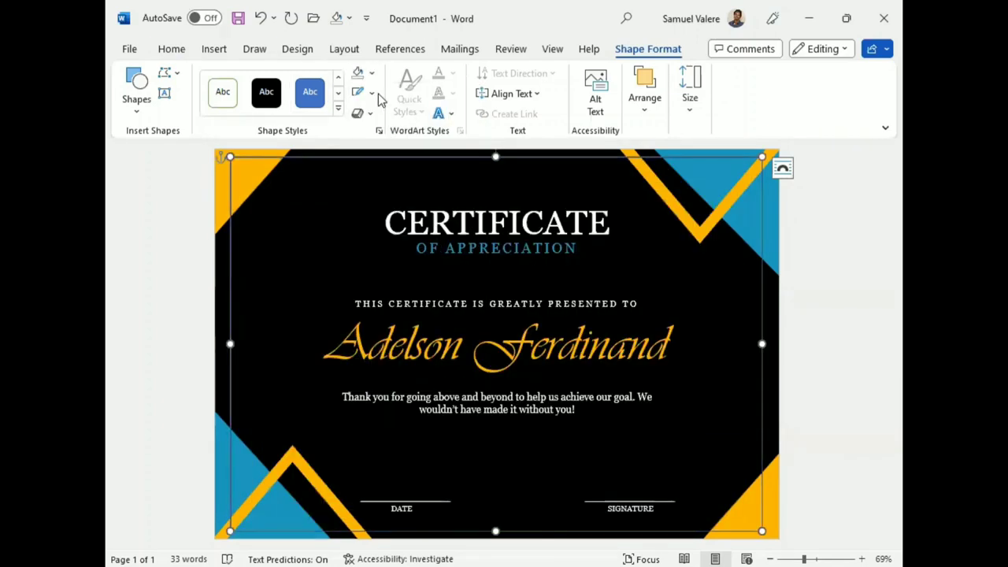
left_click(372, 92)
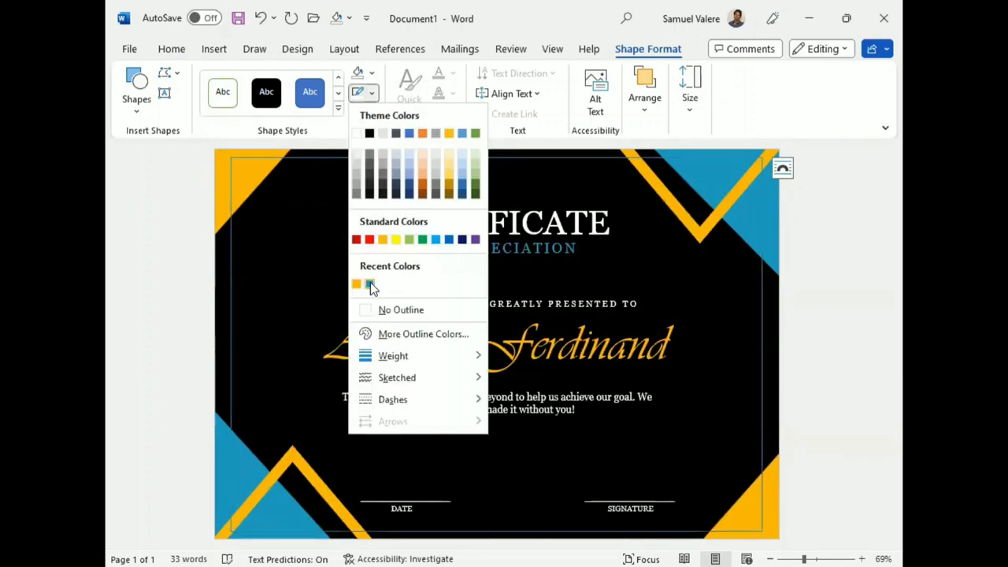
left_click(370, 282)
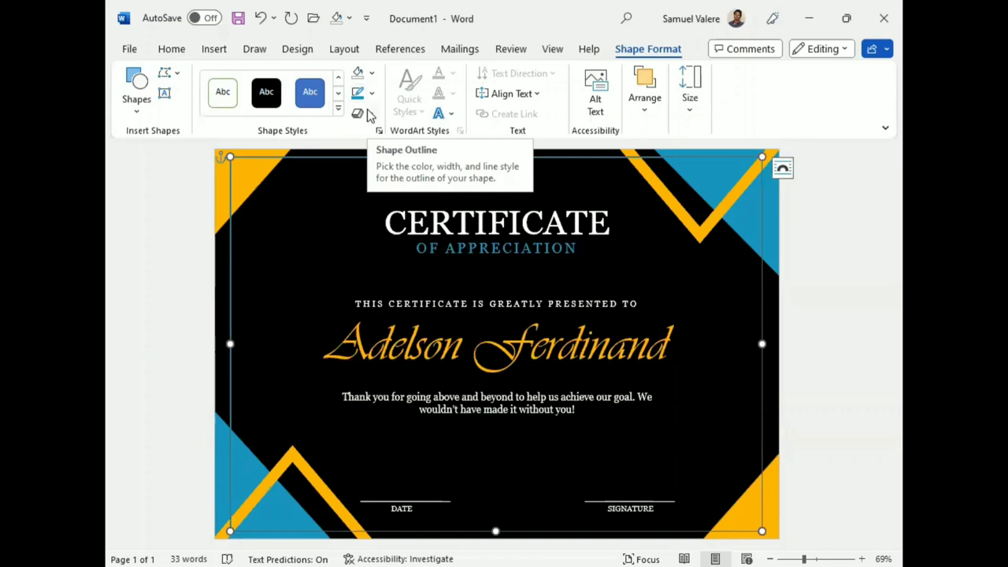
left_click(373, 94)
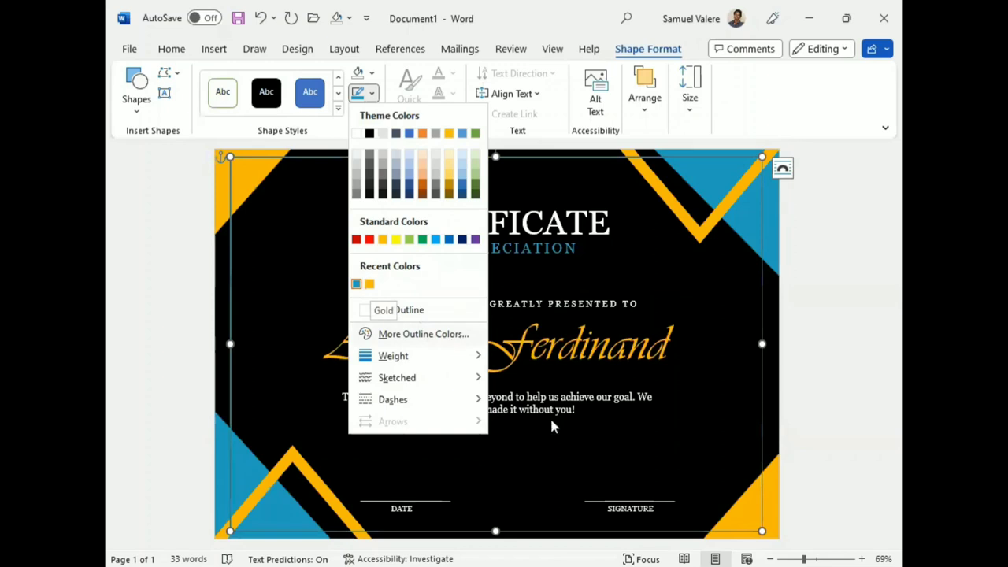
mouse_move(393, 356)
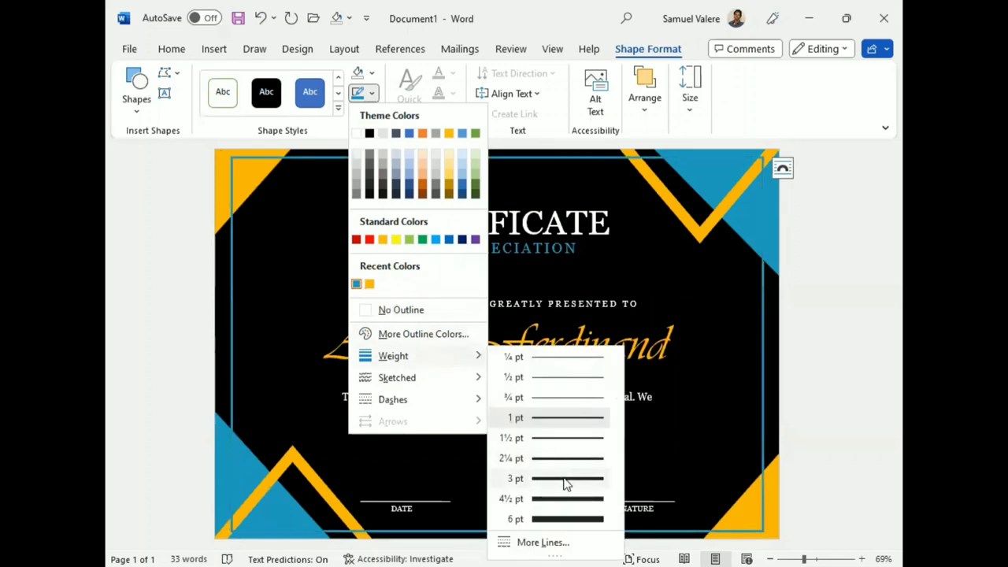
left_click(563, 480)
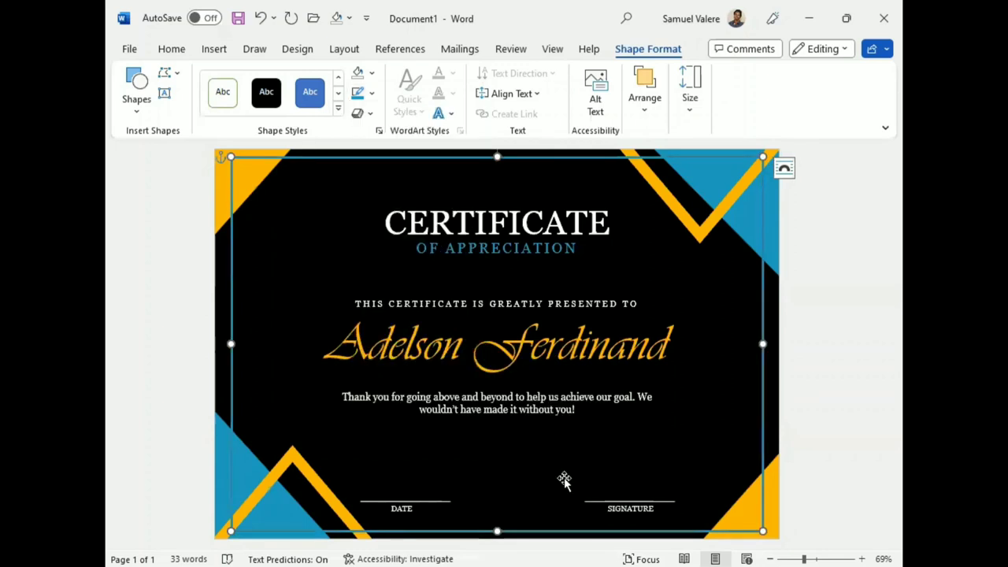